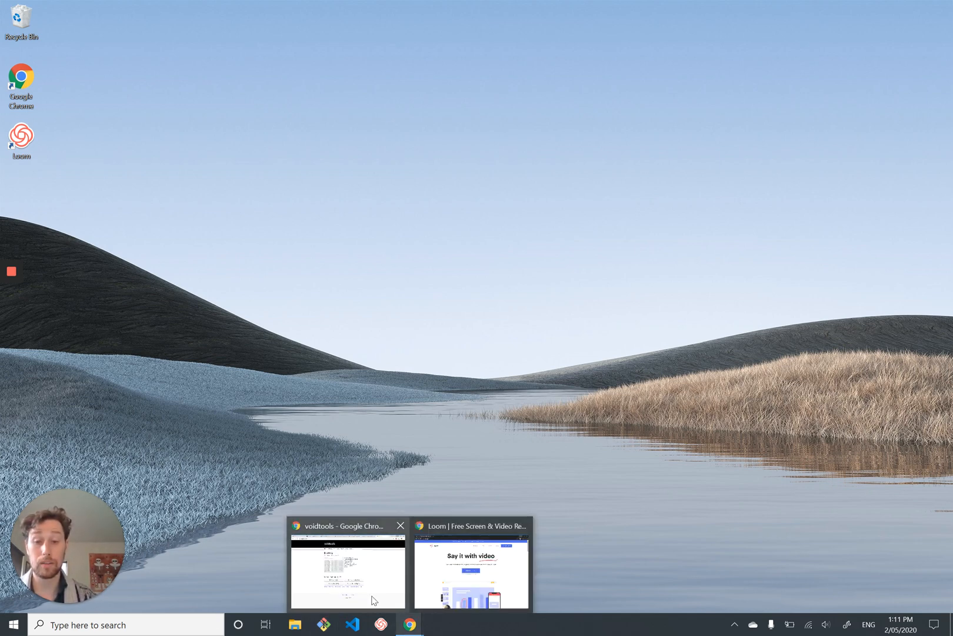
Step: Show the Git homepage tab in Chrome, then minimize the browser to the desktop
left_click(348, 574)
left_click(57, 8)
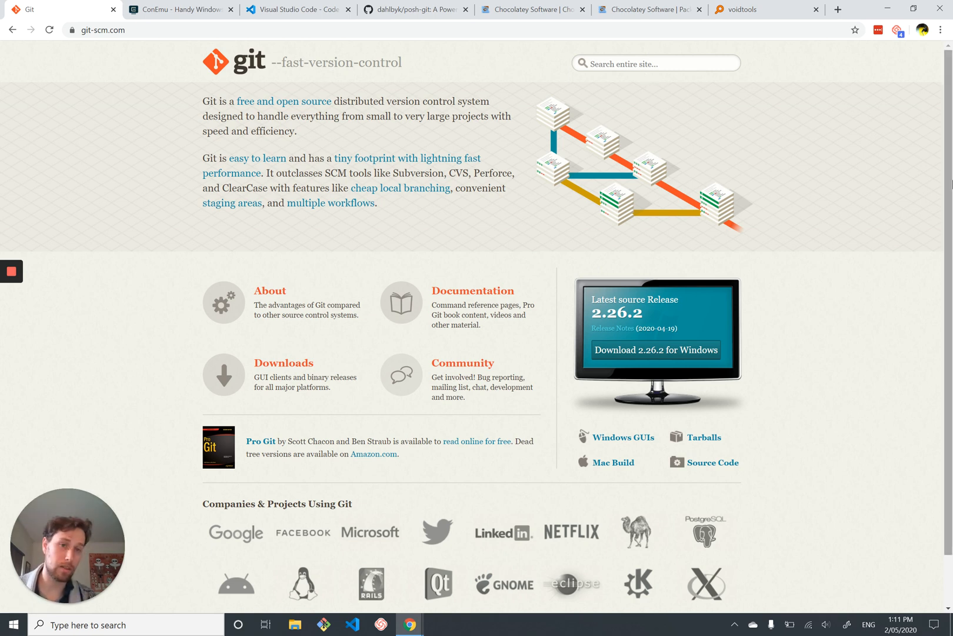
left_click(890, 6)
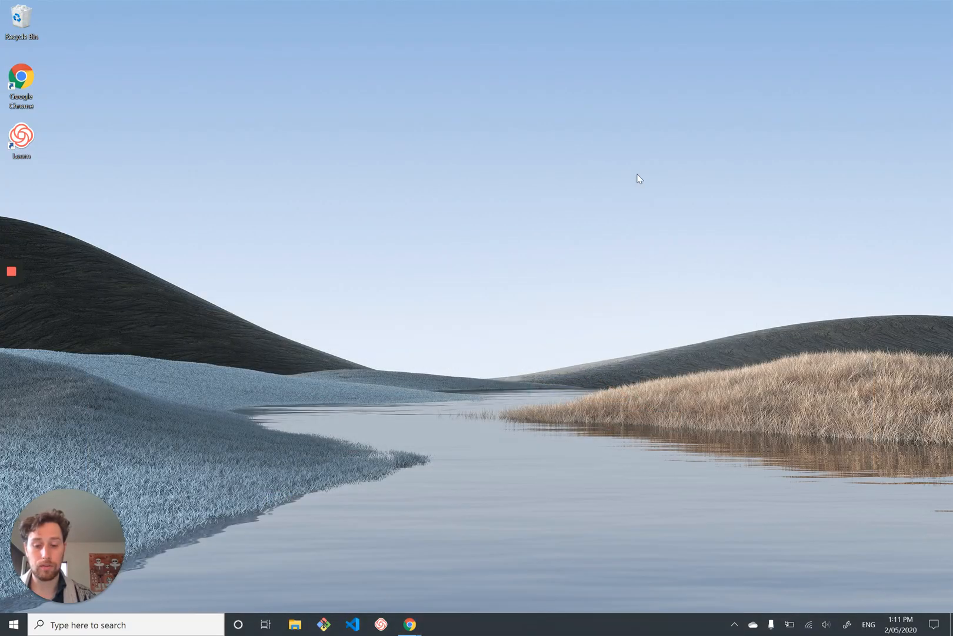
Step: Run git in a PowerShell window to see its usage help, close it, and start searching for Git Bash
key("super")
type("power")
key("Return")
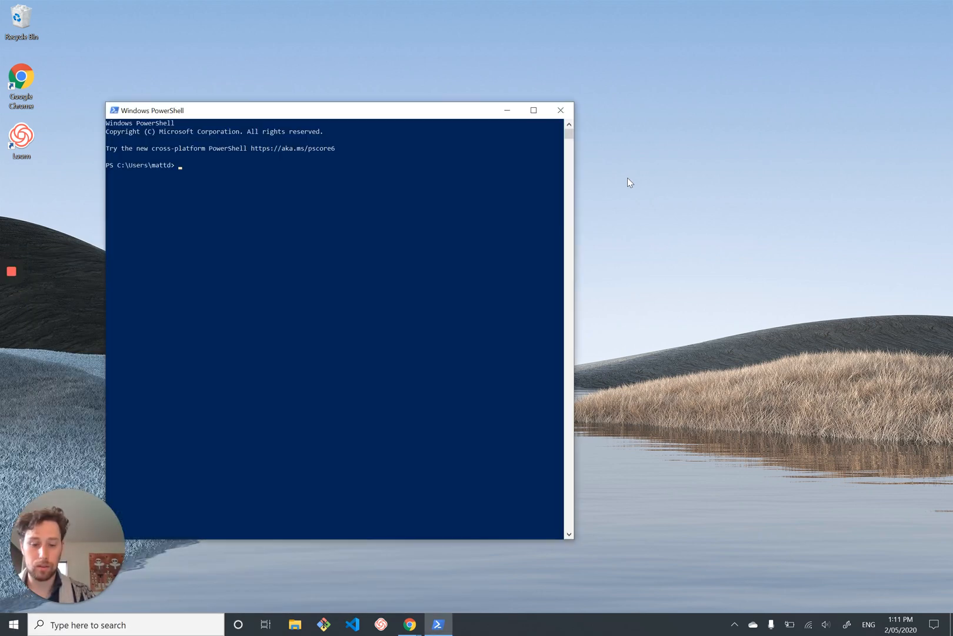
type("git")
key("Return")
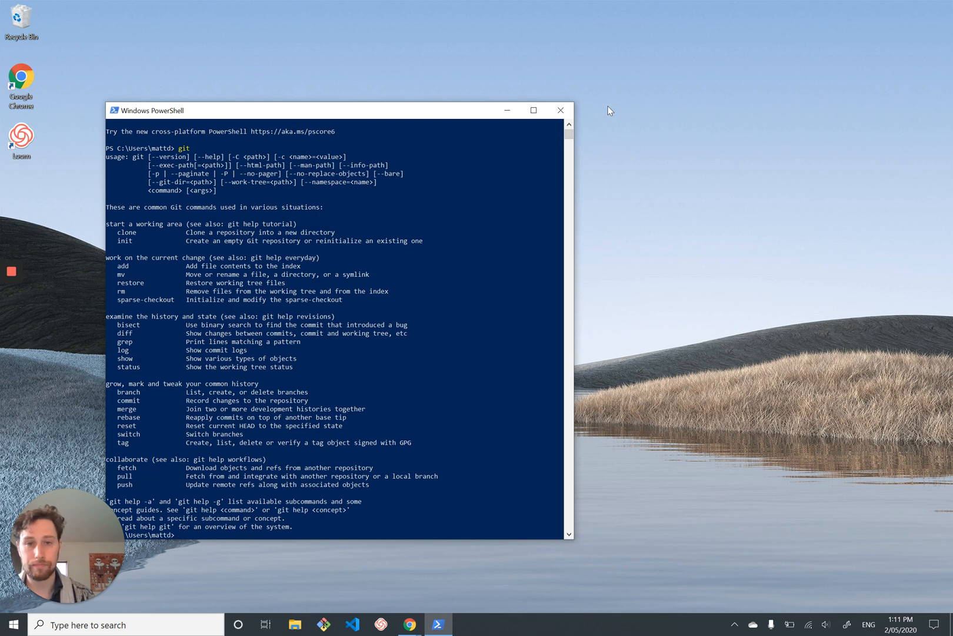
left_click(560, 110)
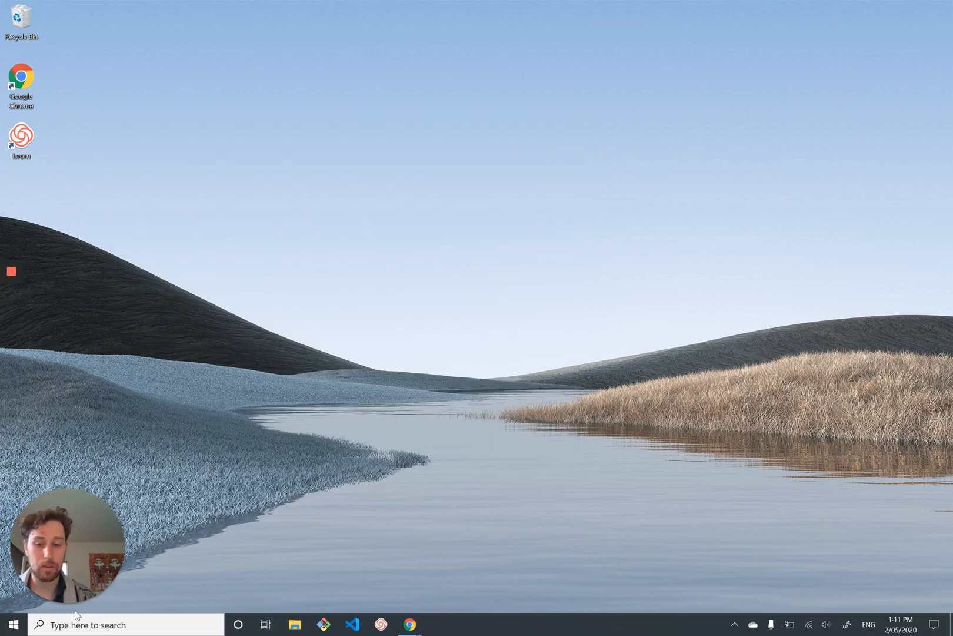
left_click(14, 624)
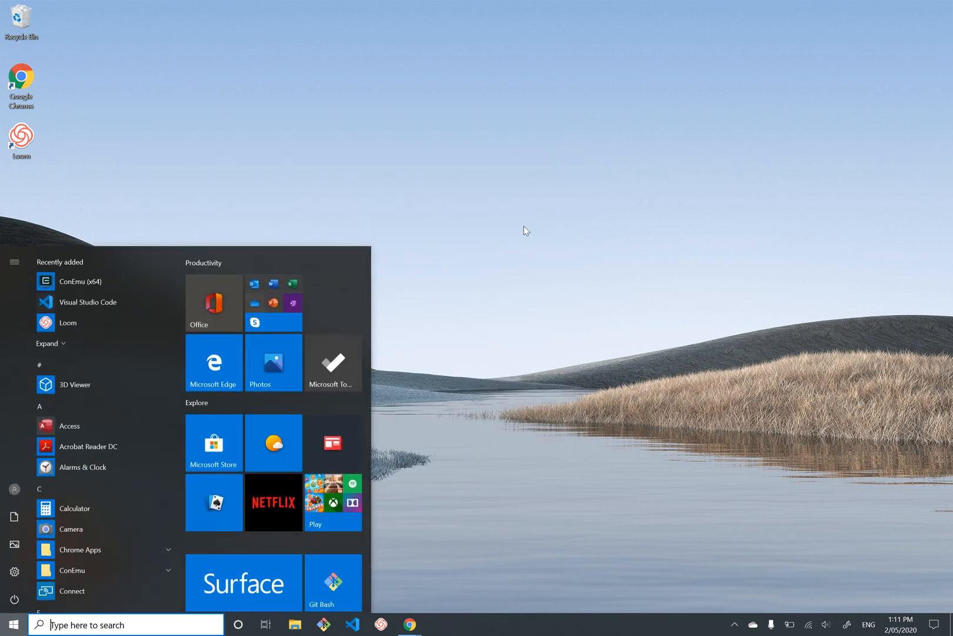
type("bash")
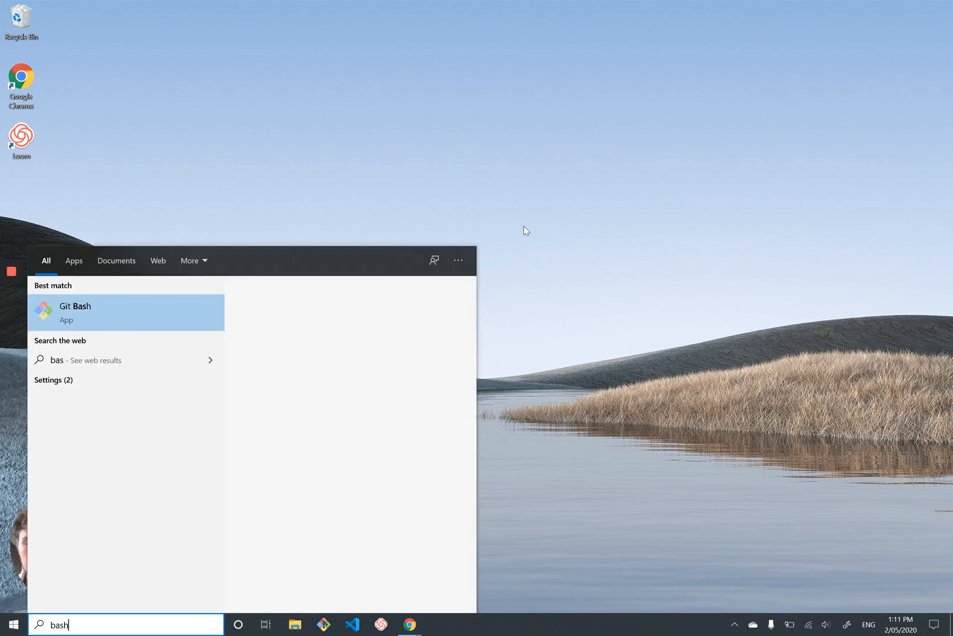
Step: Launch Git Bash and run echo "llll", ssh and scp to show their output and usage
key("Return")
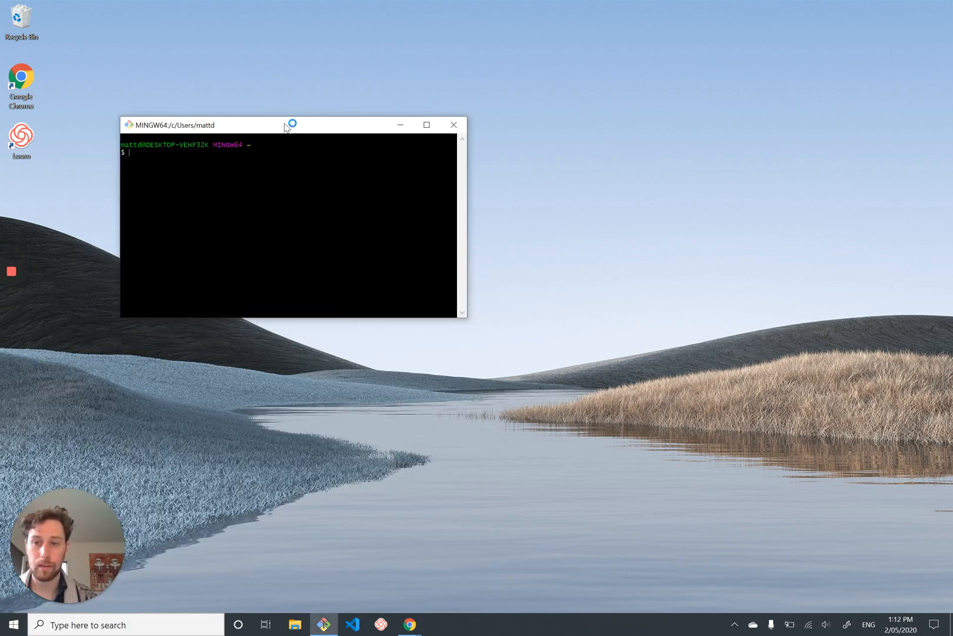
left_click_drag(291, 127, 385, 87)
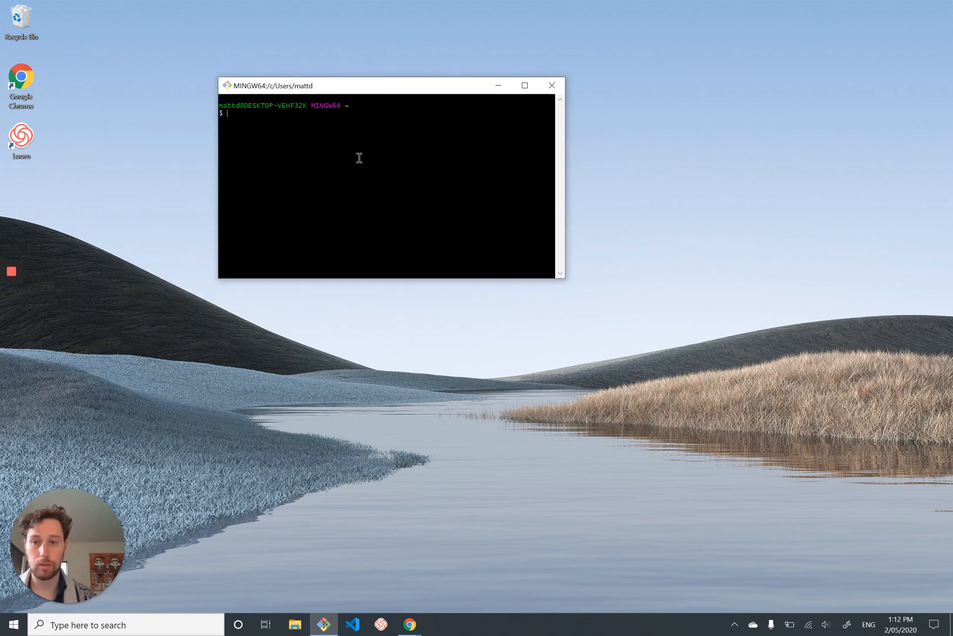
type("echo \"l")
type("lll\"")
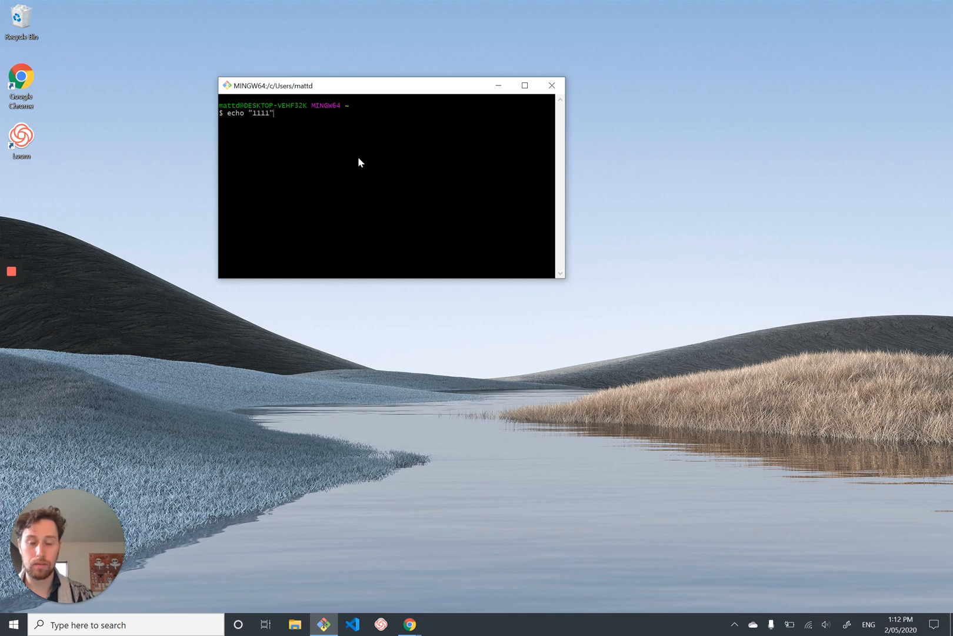
key("Return")
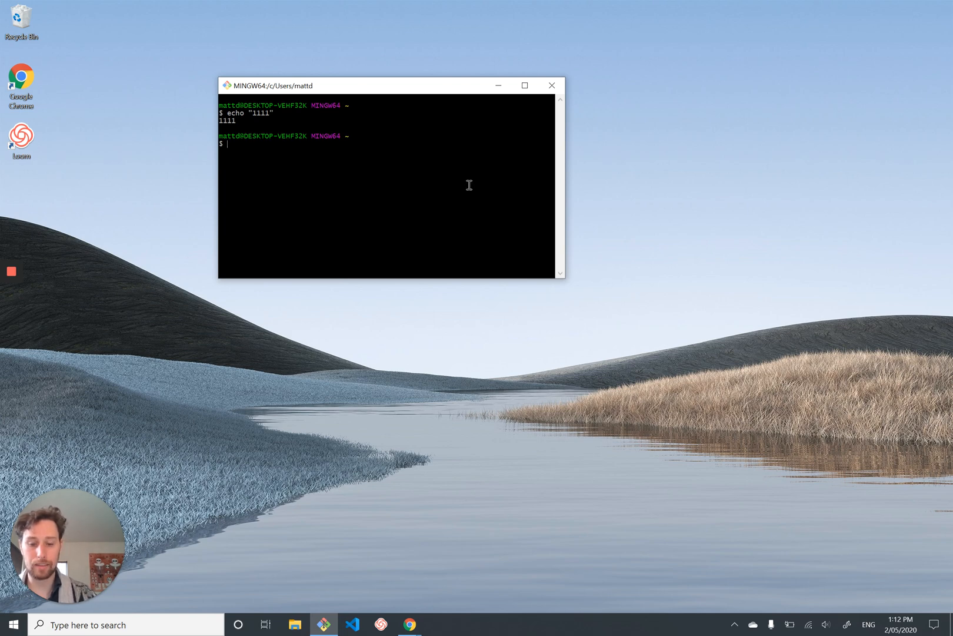
type("ssh")
key("Return")
type("scp")
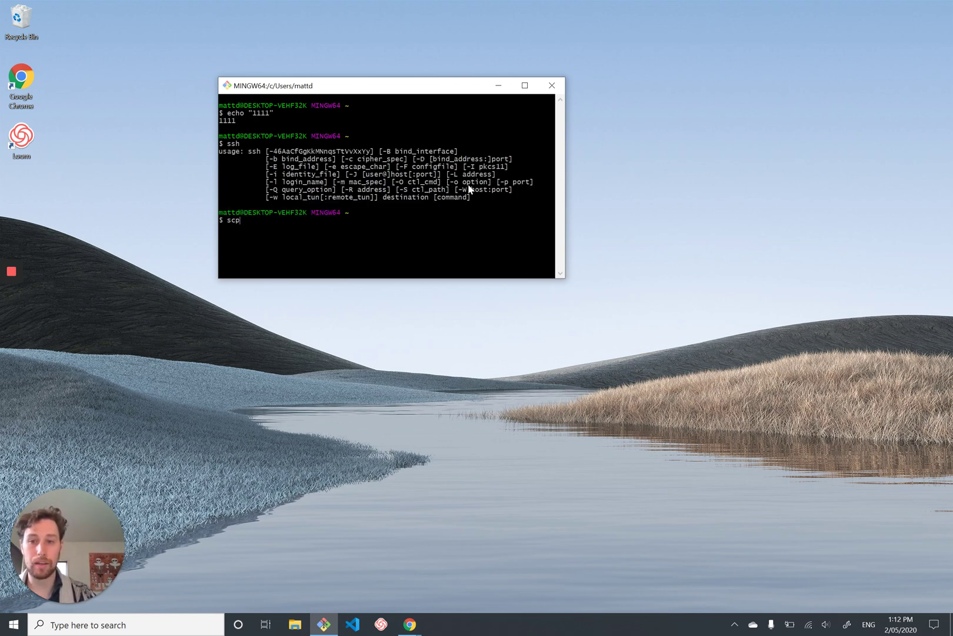
key("Return")
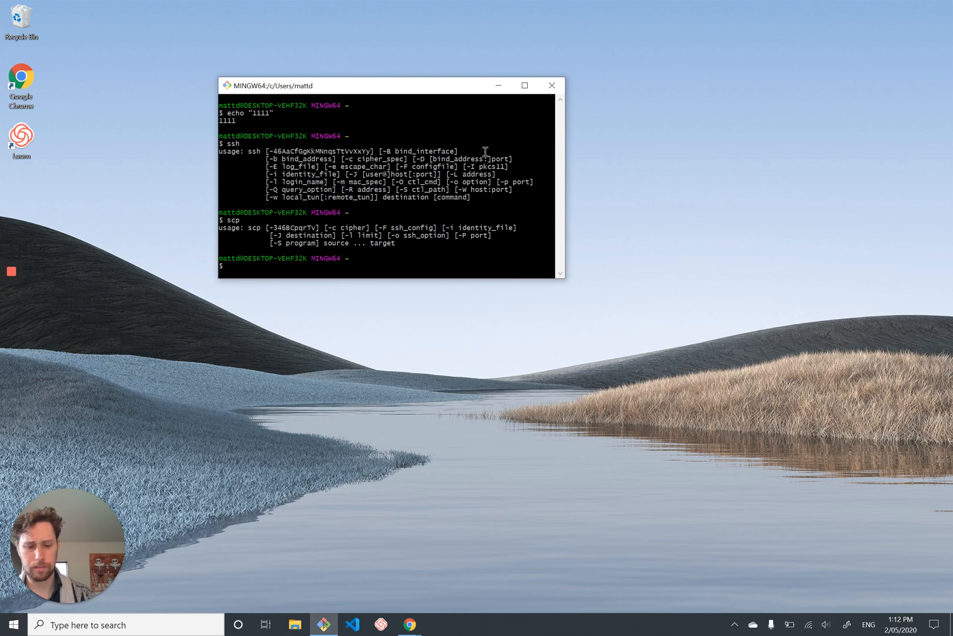
Step: Clear Git Bash and snap it right, then launch PowerShell into the top-left quarter
key("ctrl+l")
key("super+Right")
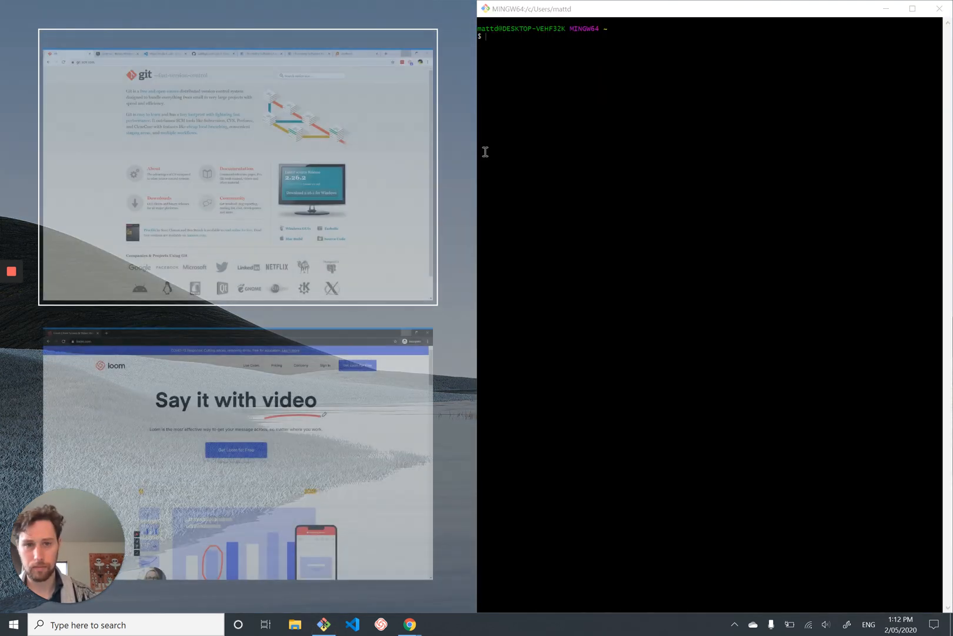
key("Escape")
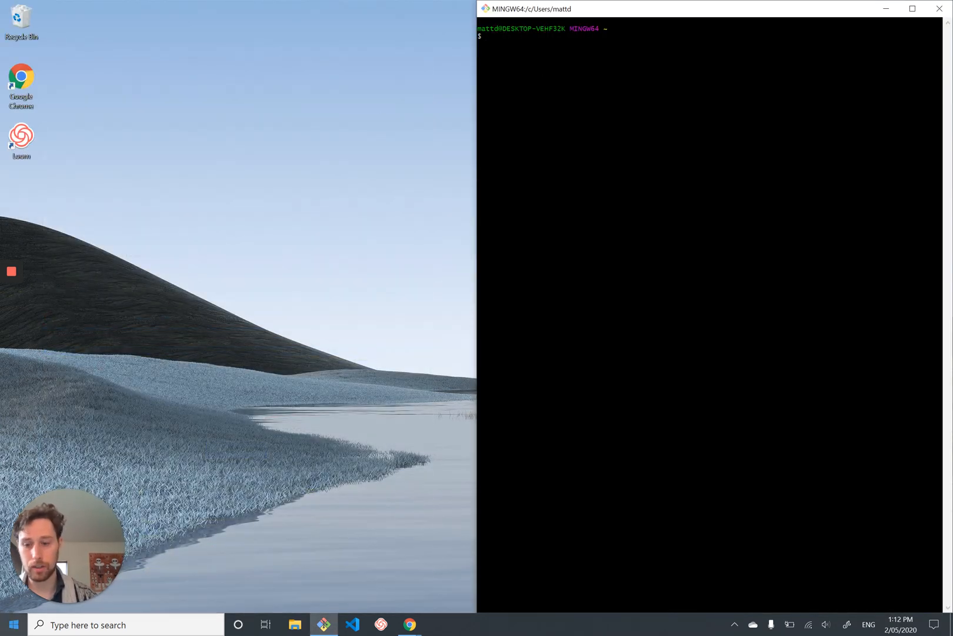
left_click(13, 624)
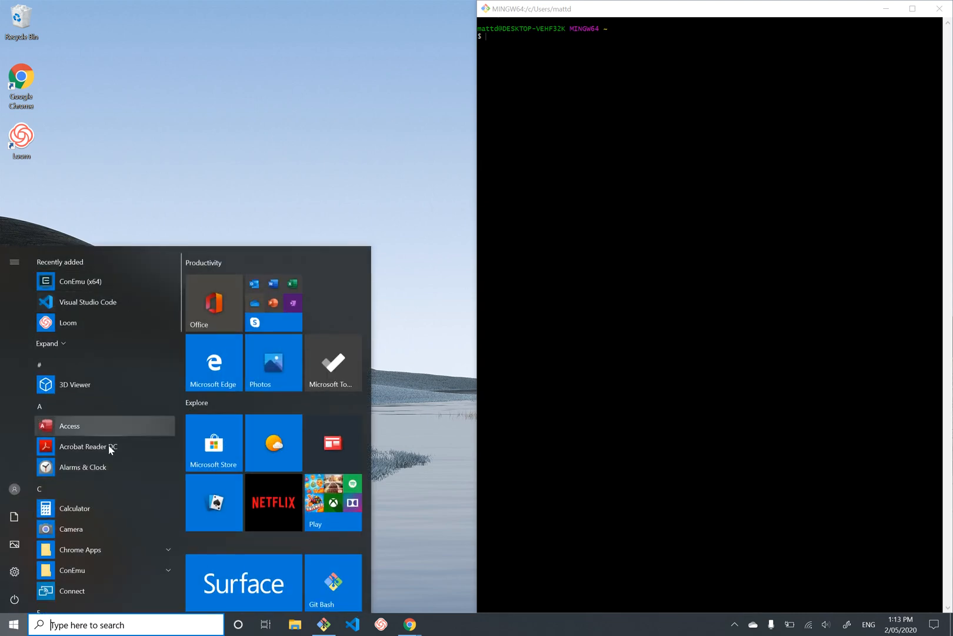
type("power")
key("Return")
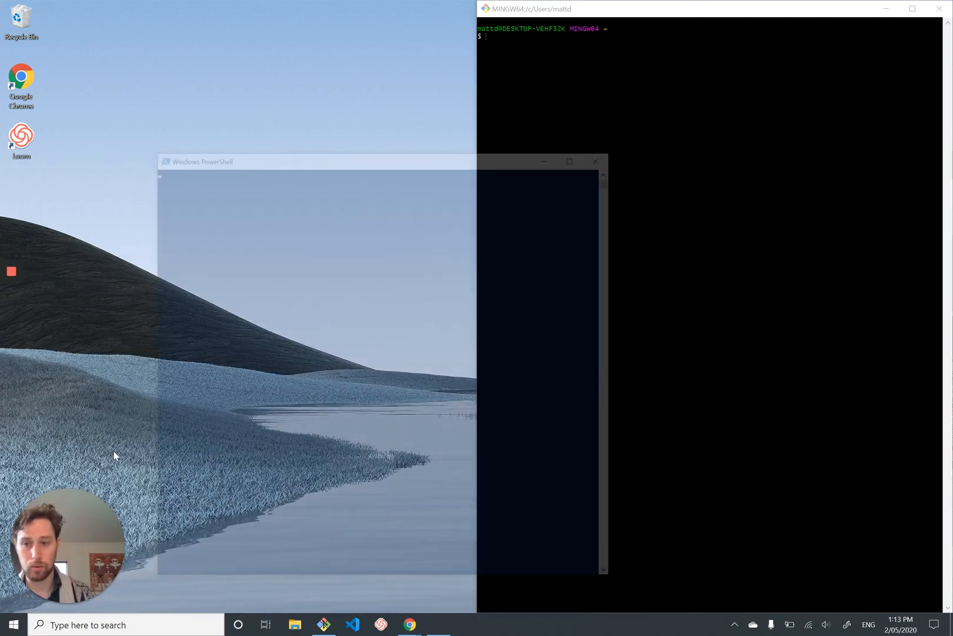
key("super+Left")
key("super+Up")
key("Escape")
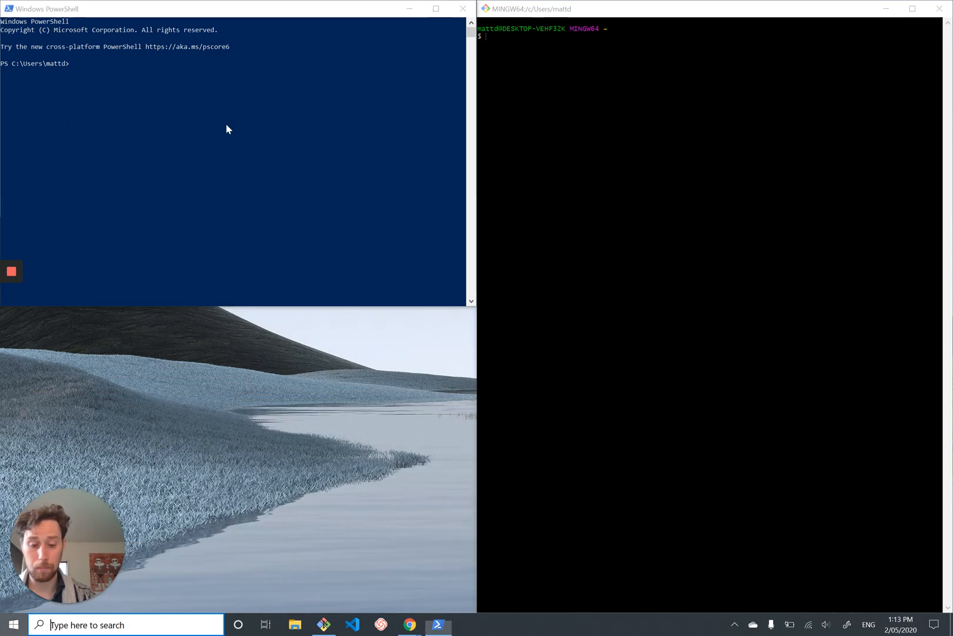
Step: Launch Command Prompt and snap it into the bottom-left quarter
key("super")
type("cmd")
key("Return")
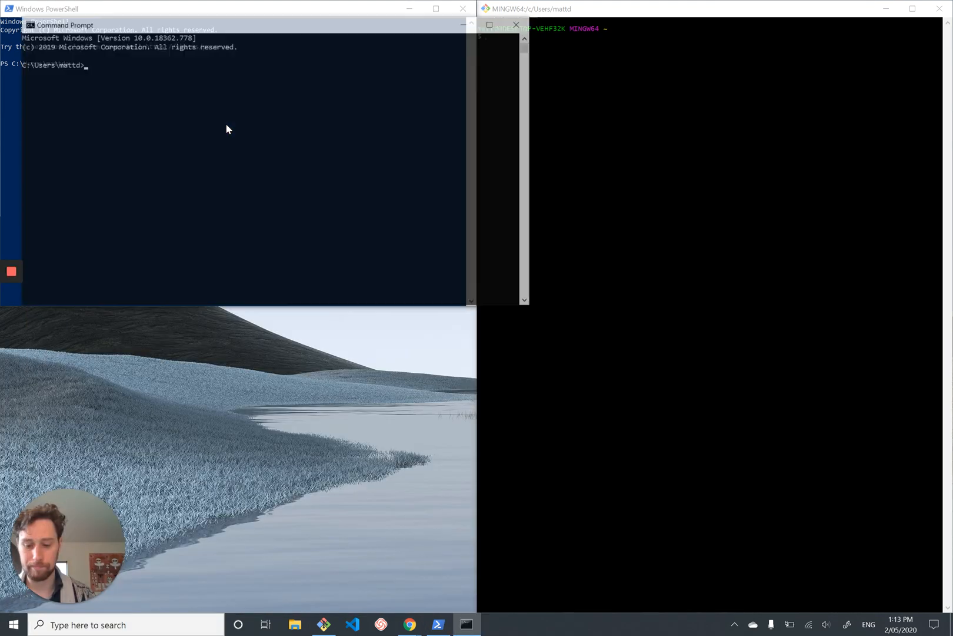
key("super+Left")
key("super+Down")
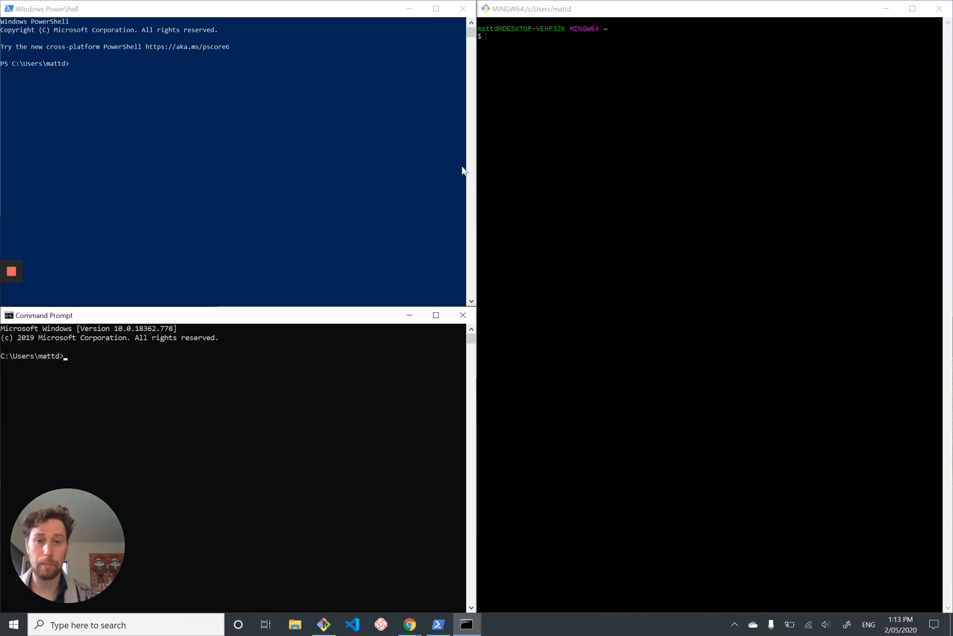
Step: Switch focus among the Git Bash, Command Prompt and PowerShell windows and get a fresh PowerShell prompt
left_click(620, 160)
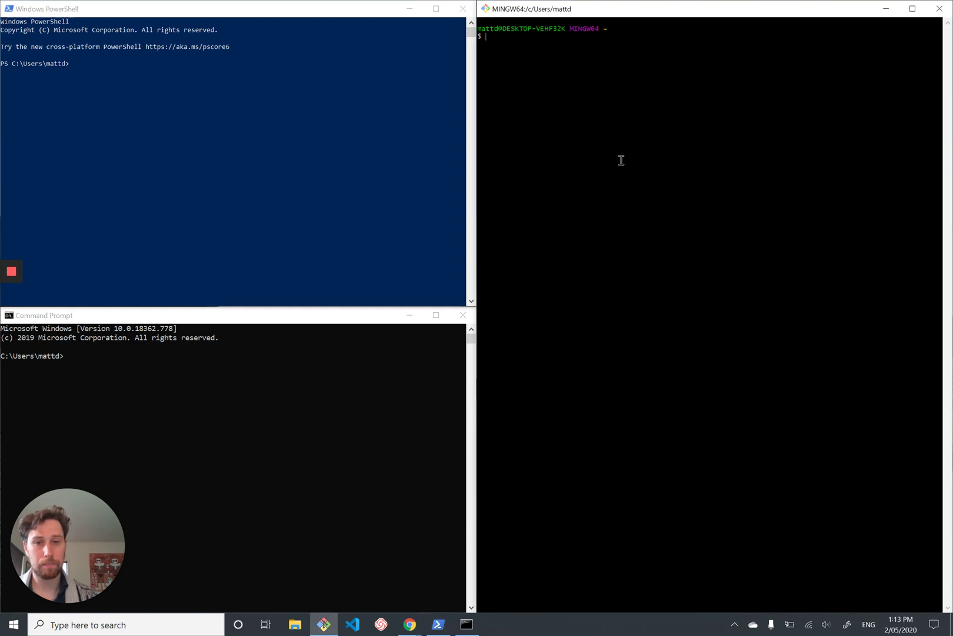
left_click(240, 192)
left_click(603, 220)
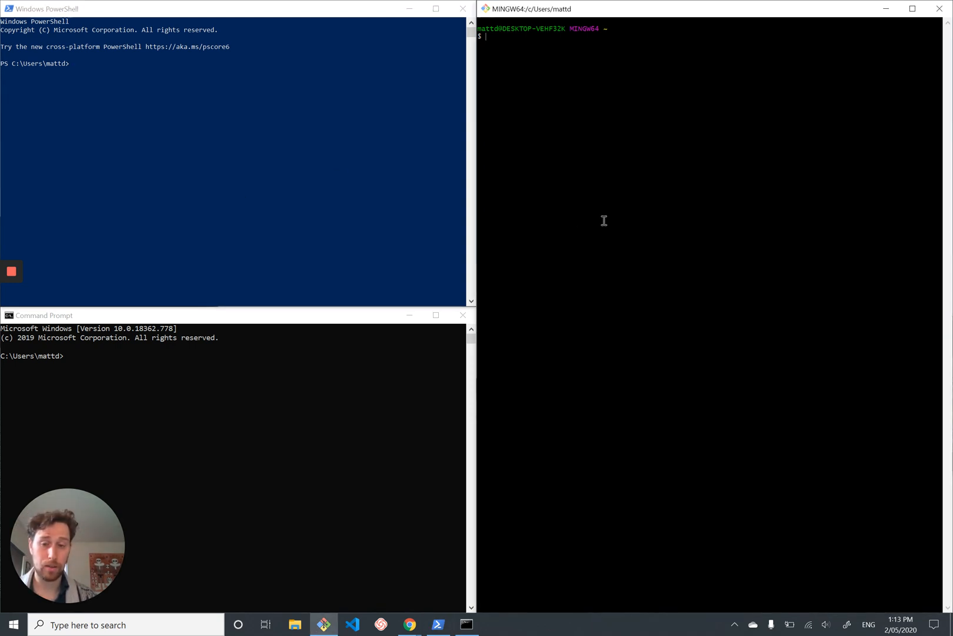
left_click(240, 557)
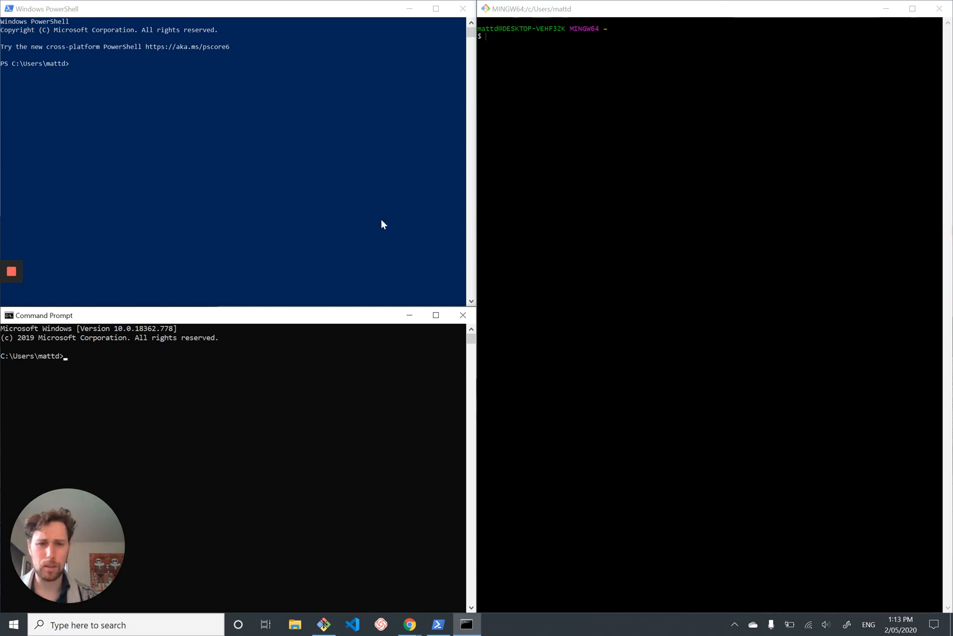
left_click(614, 173)
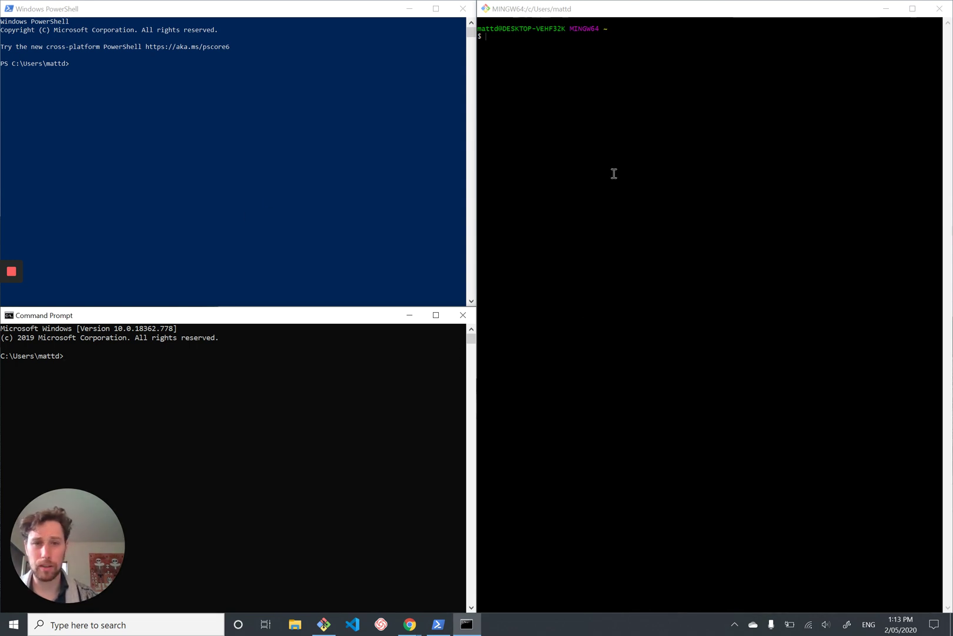
left_click(291, 177)
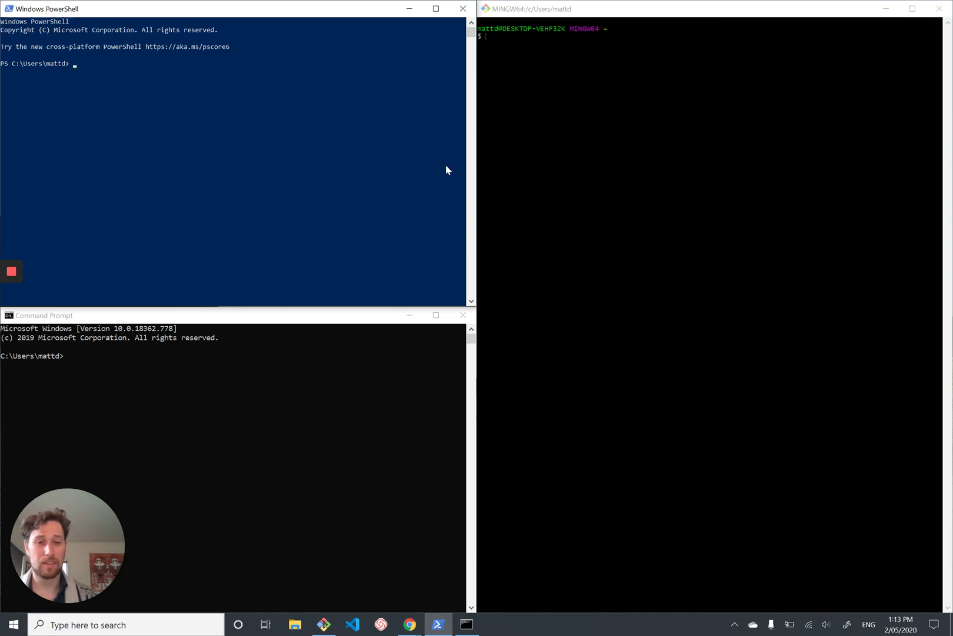
left_click(403, 166)
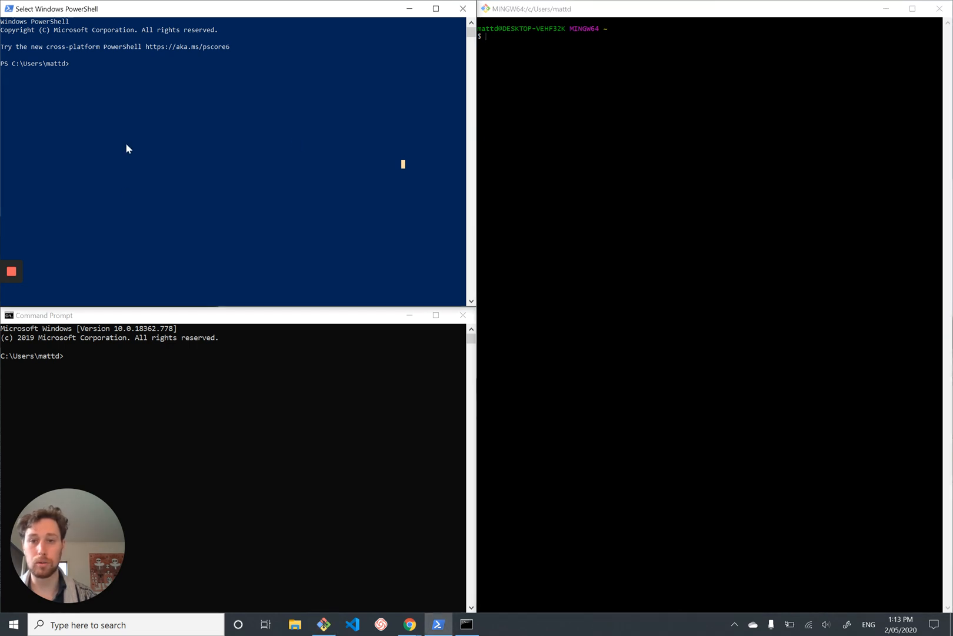
key("Return")
key("Return")
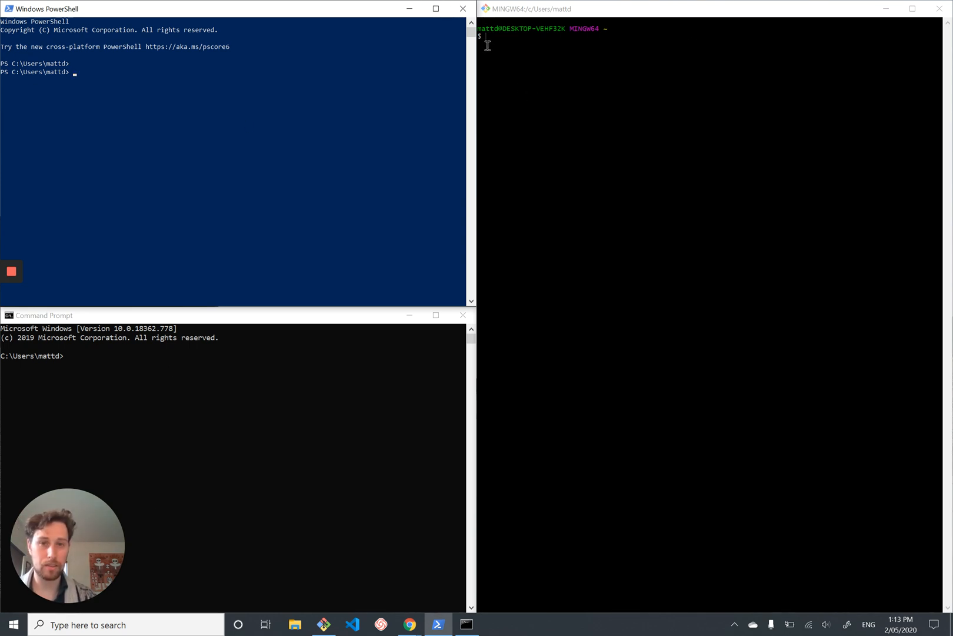
Step: Close the three terminals, view the ConEmu page in Chrome, and minimize the browser
left_click(462, 8)
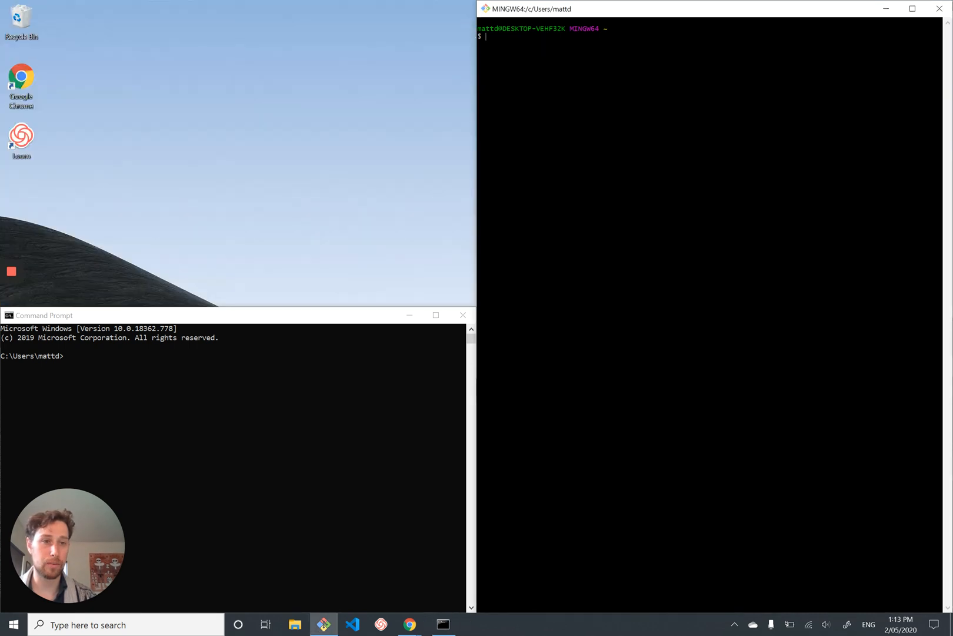
left_click(939, 9)
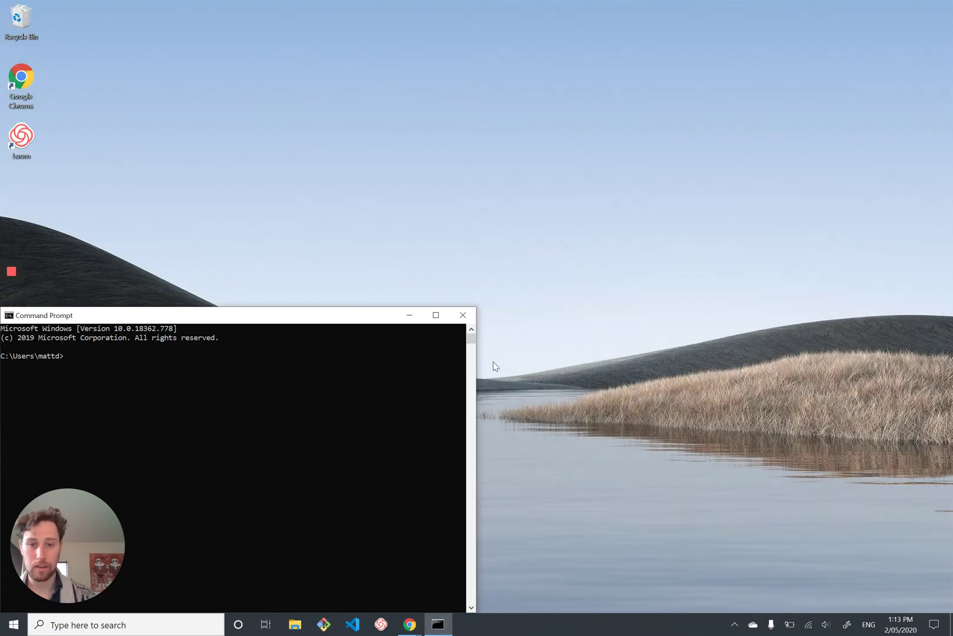
left_click(462, 315)
mouse_move(410, 623)
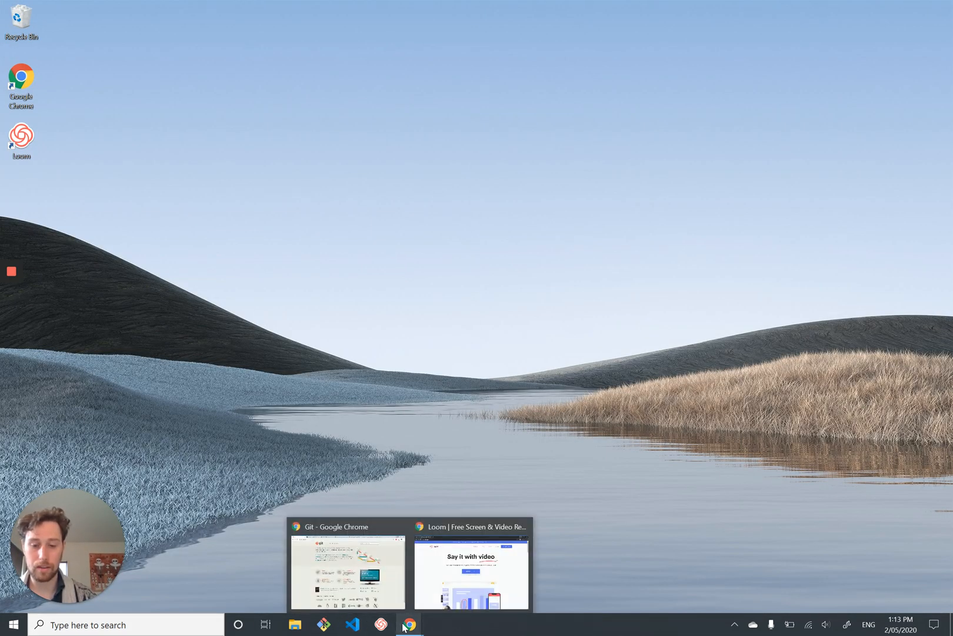
left_click(348, 569)
left_click(181, 10)
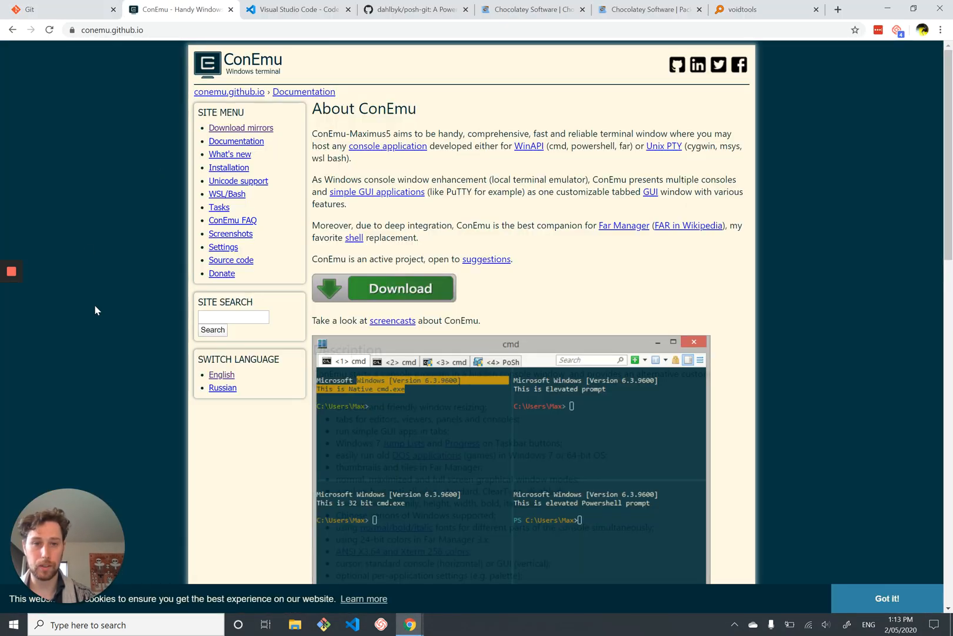
scroll(94, 303, "down", 4)
scroll(94, 304, "up", 4)
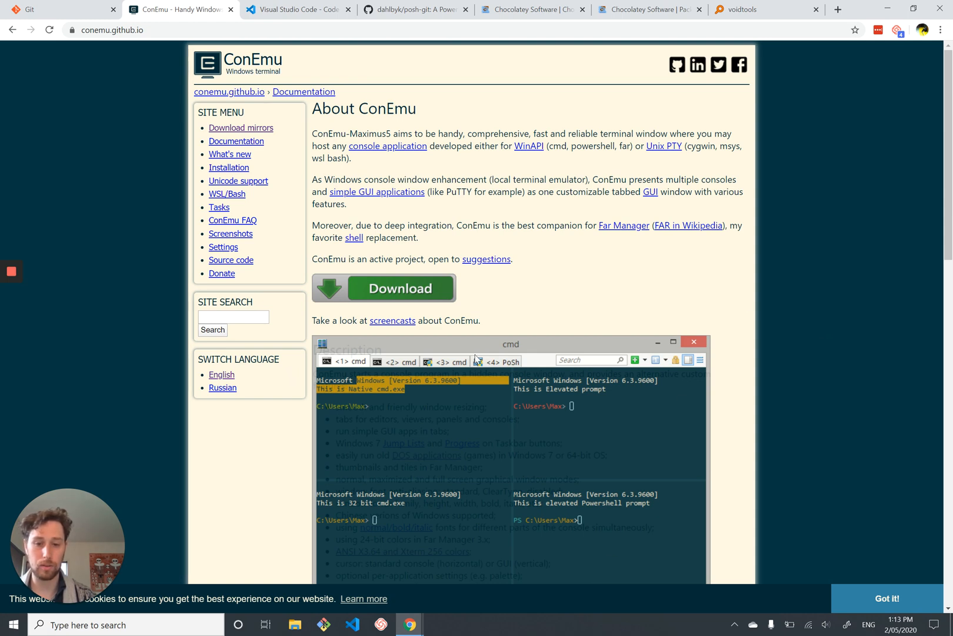
scroll(504, 382, "down", 1)
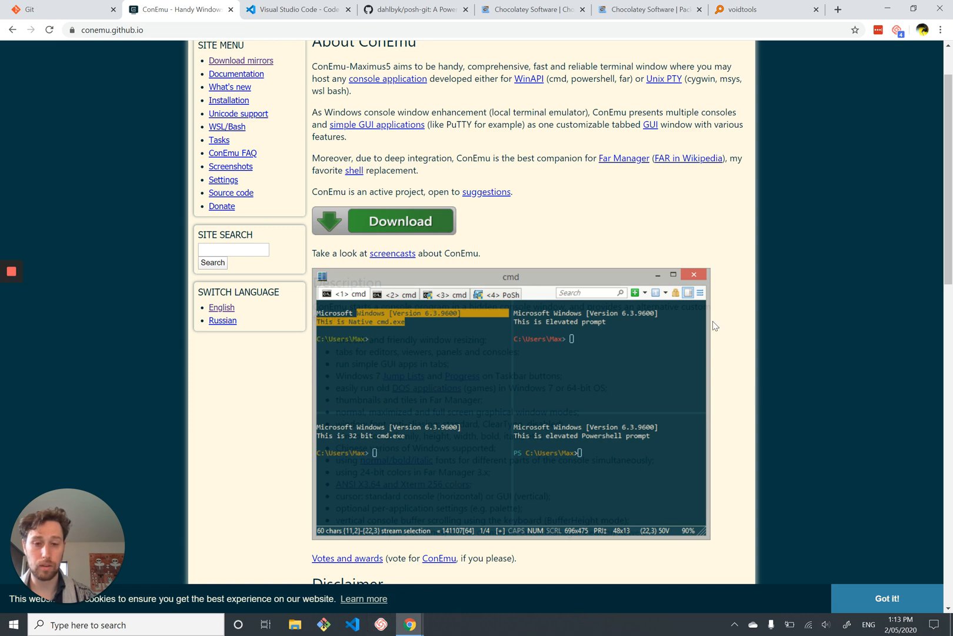
left_click(886, 7)
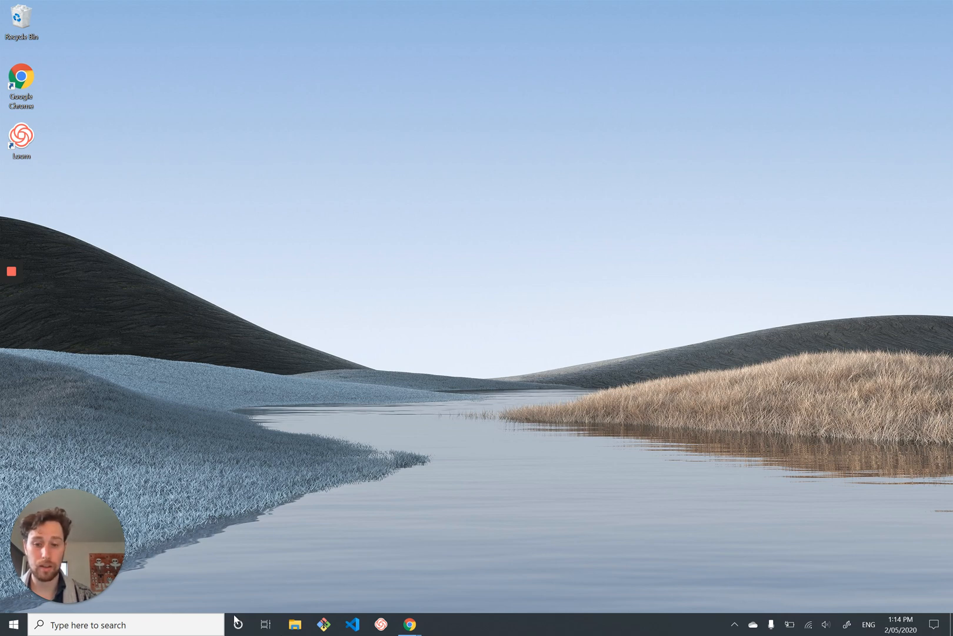
Step: Launch ConEmu from the Start menu and open its Settings dialog
left_click(14, 624)
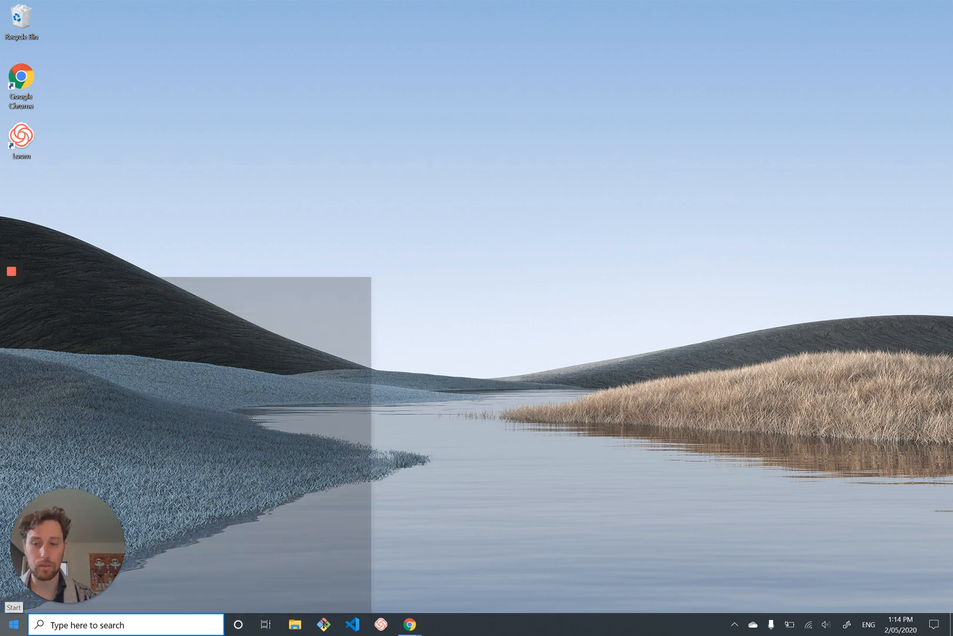
left_click(135, 284)
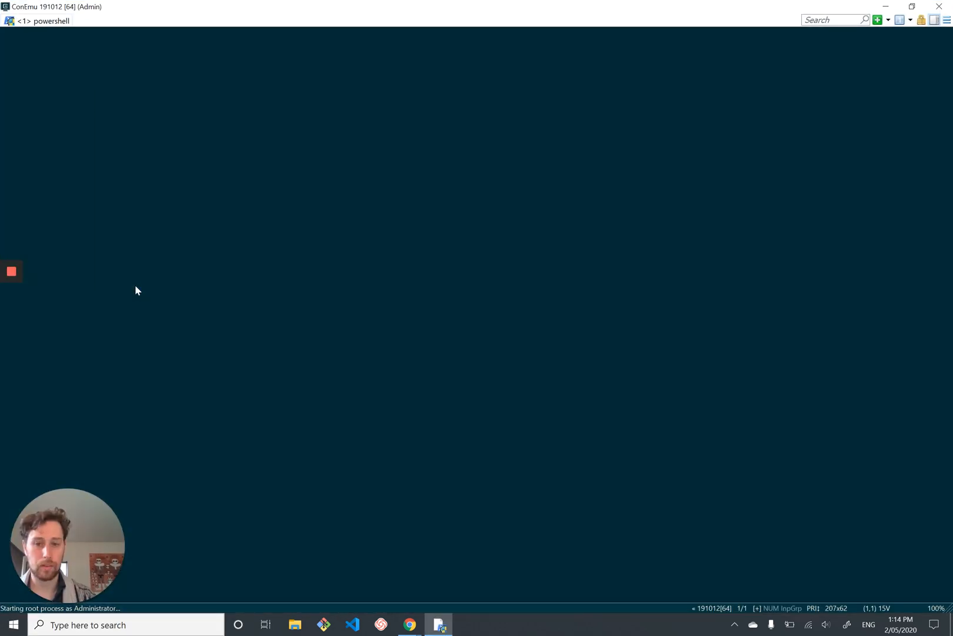
left_click(948, 20)
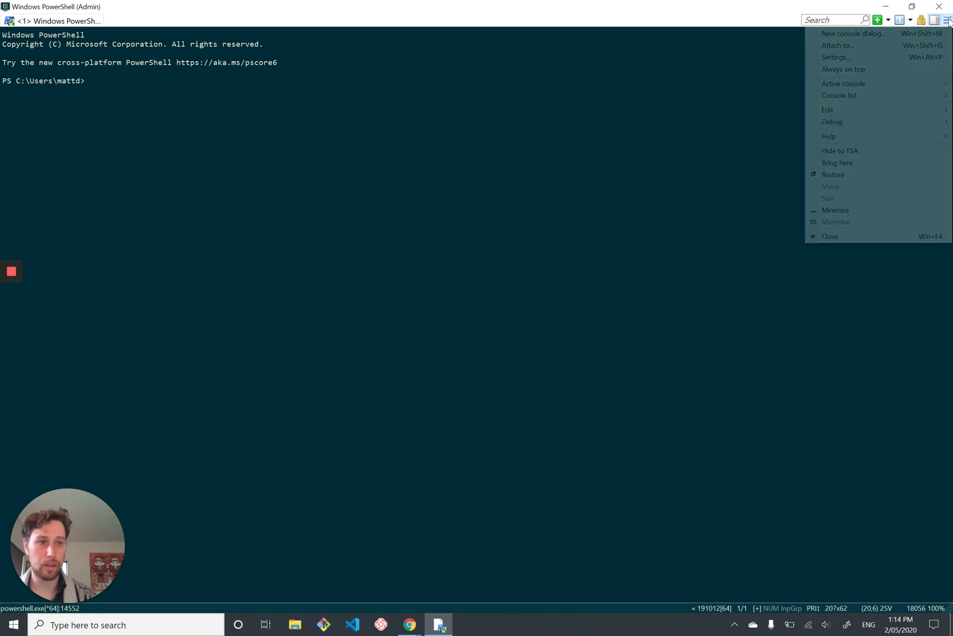
left_click(907, 57)
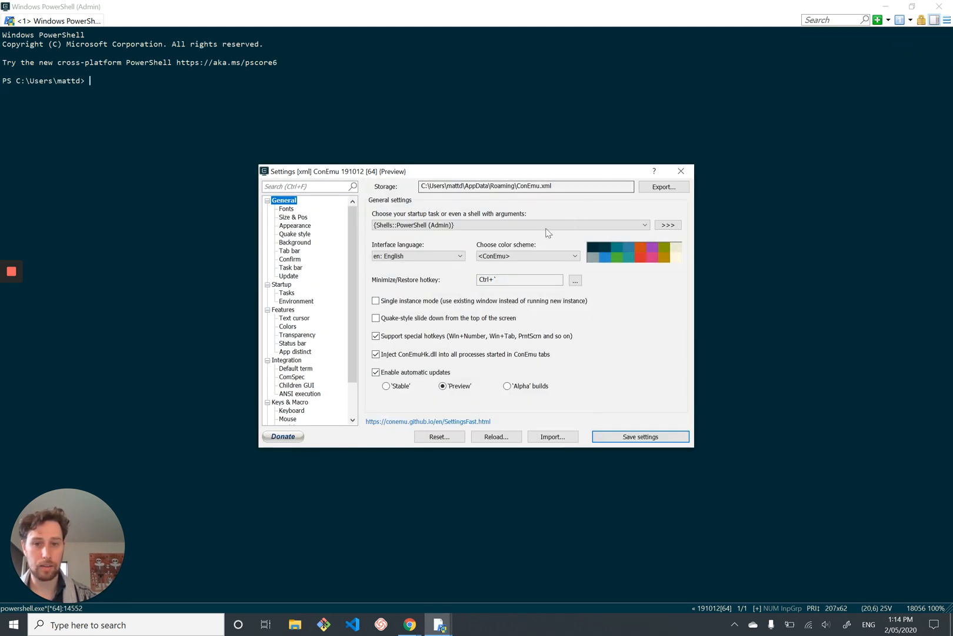
Step: Keep {Shells::PowerShell (Admin)} as the startup task, save the settings, and close ConEmu
left_click(477, 227)
left_click(478, 227)
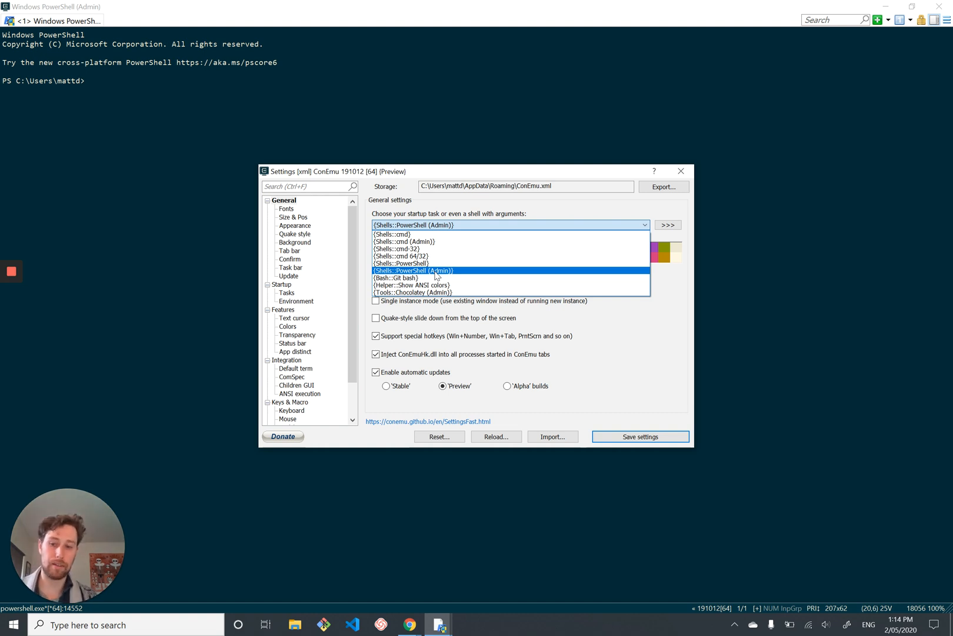
left_click(436, 270)
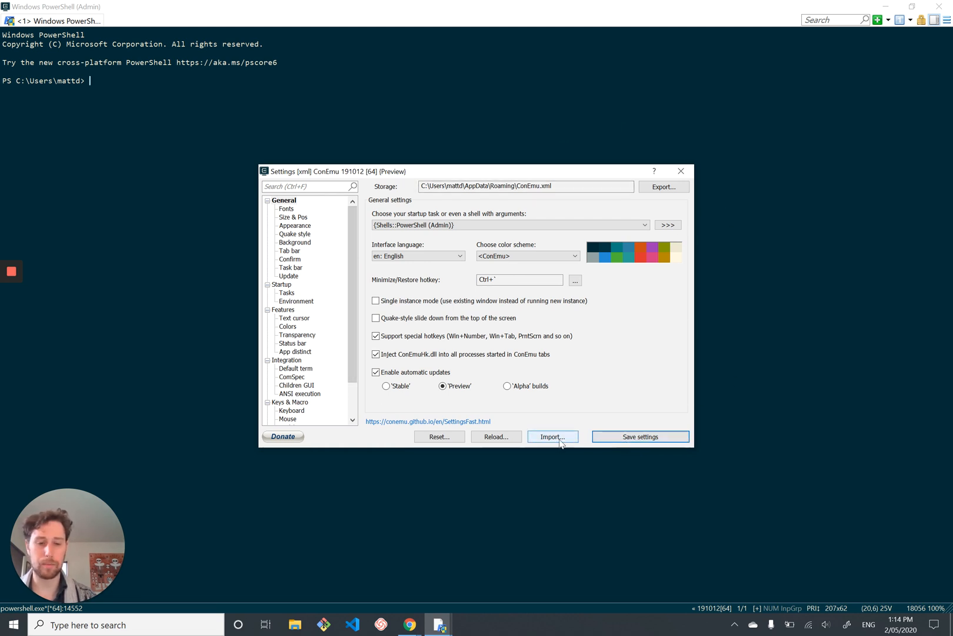
left_click(640, 436)
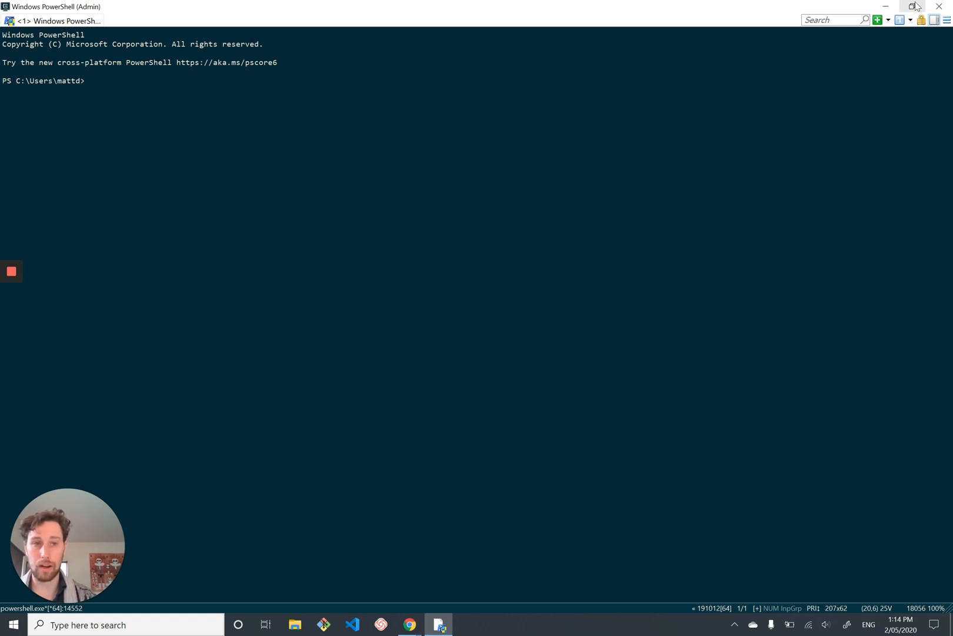
left_click(939, 7)
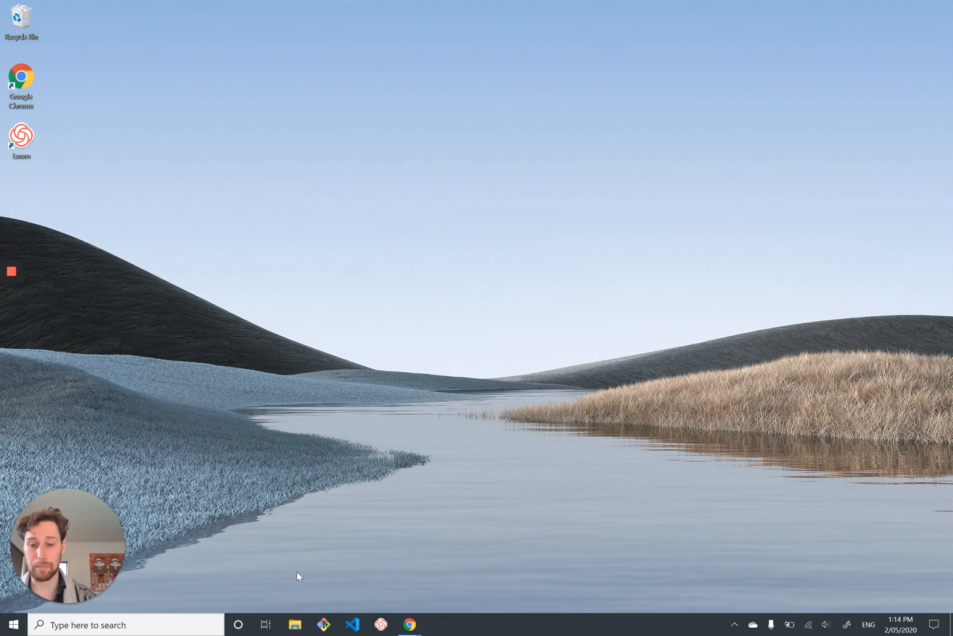
Step: Relaunch ConEmu from Start search into an admin PowerShell prompt
key("super")
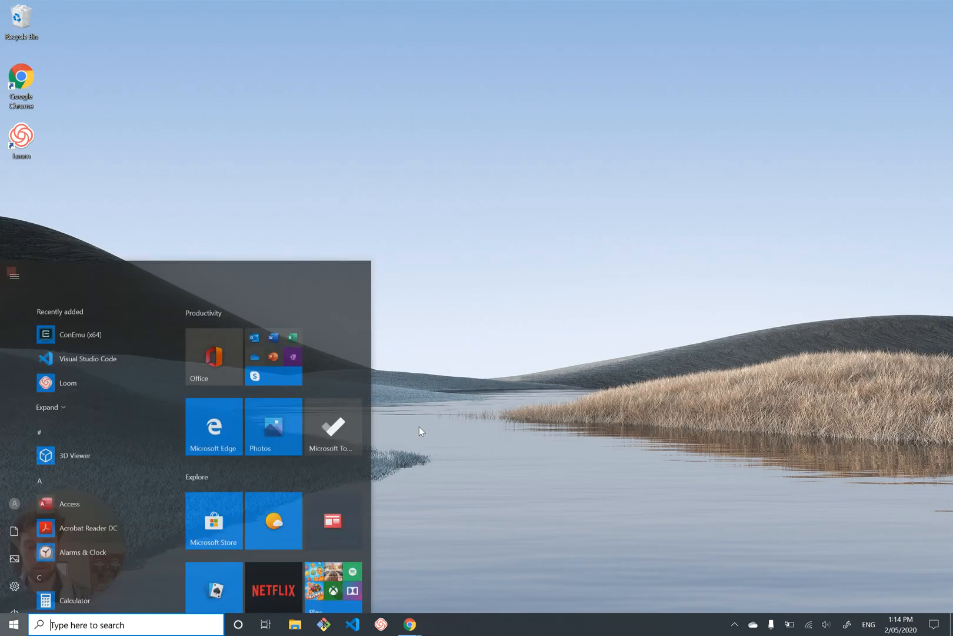
type("con")
key("Return")
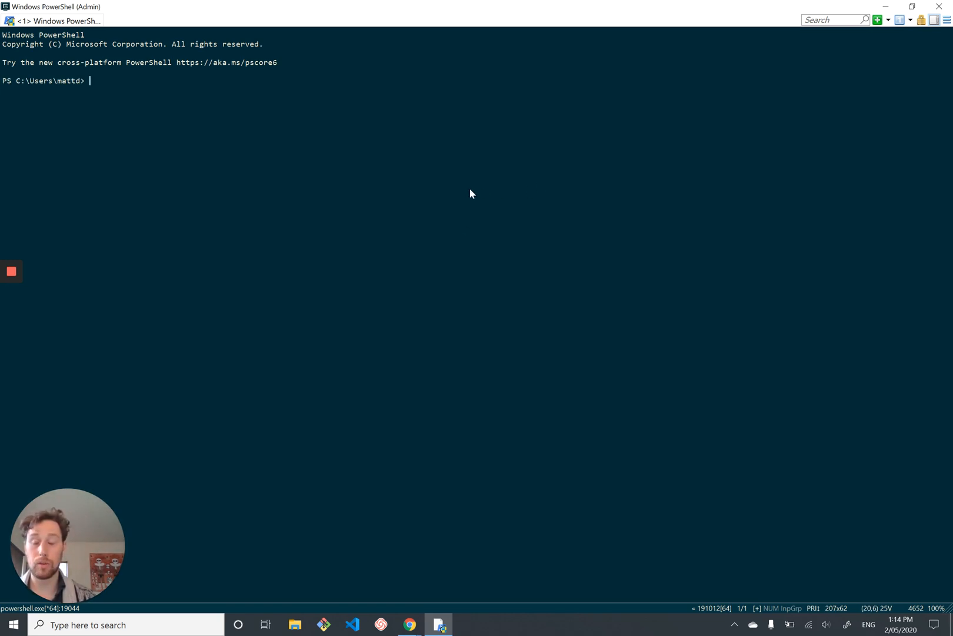
left_click(888, 20)
left_click(861, 34)
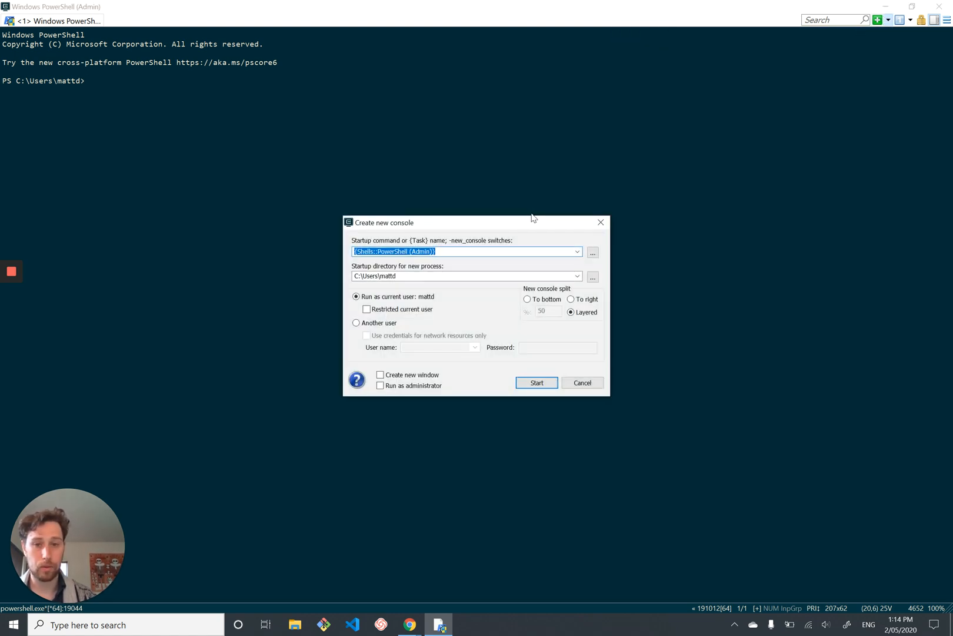
left_click(576, 254)
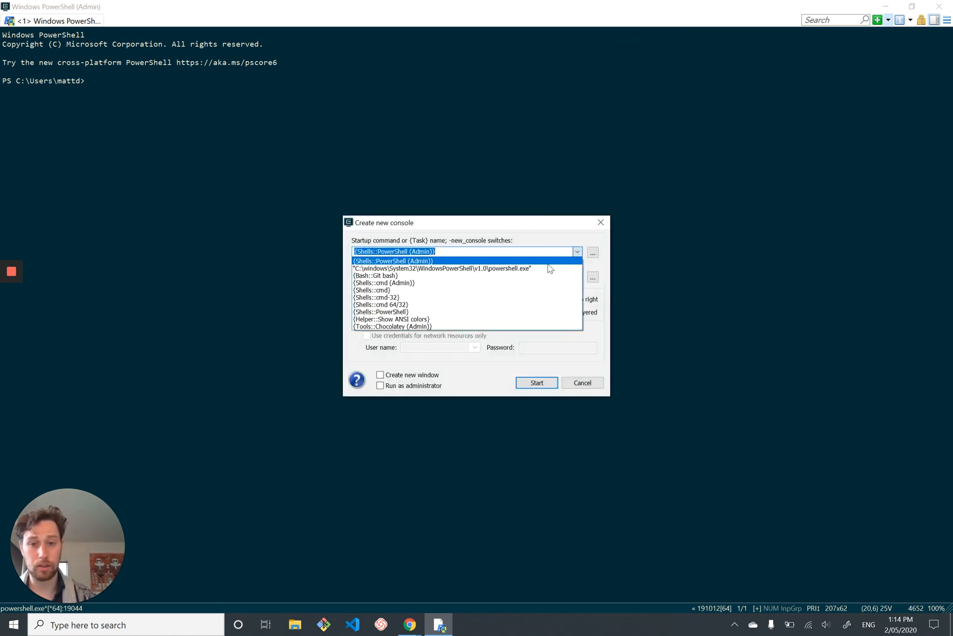
left_click(446, 290)
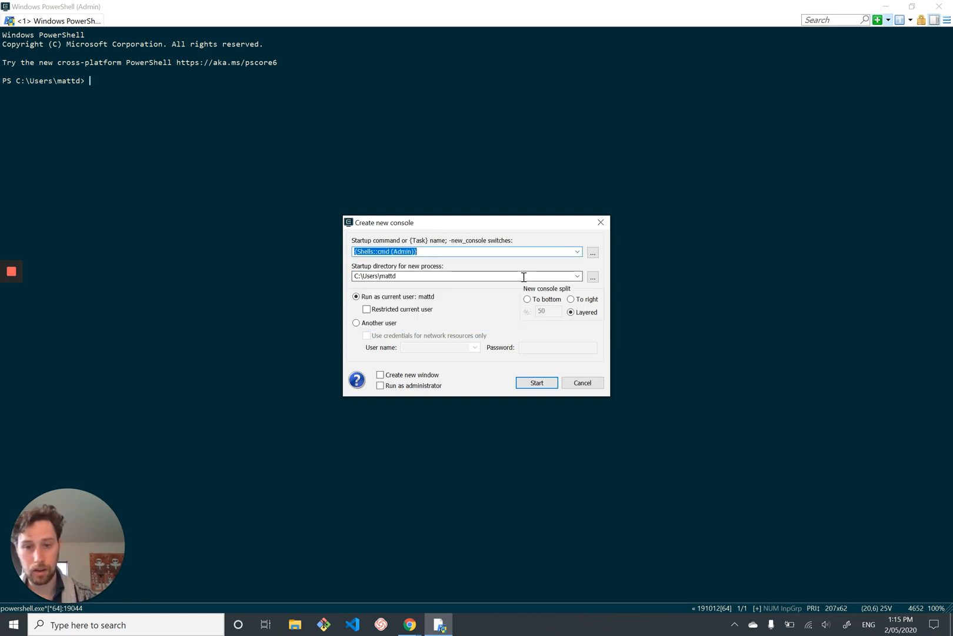
key("Down")
key("Down")
key("Return")
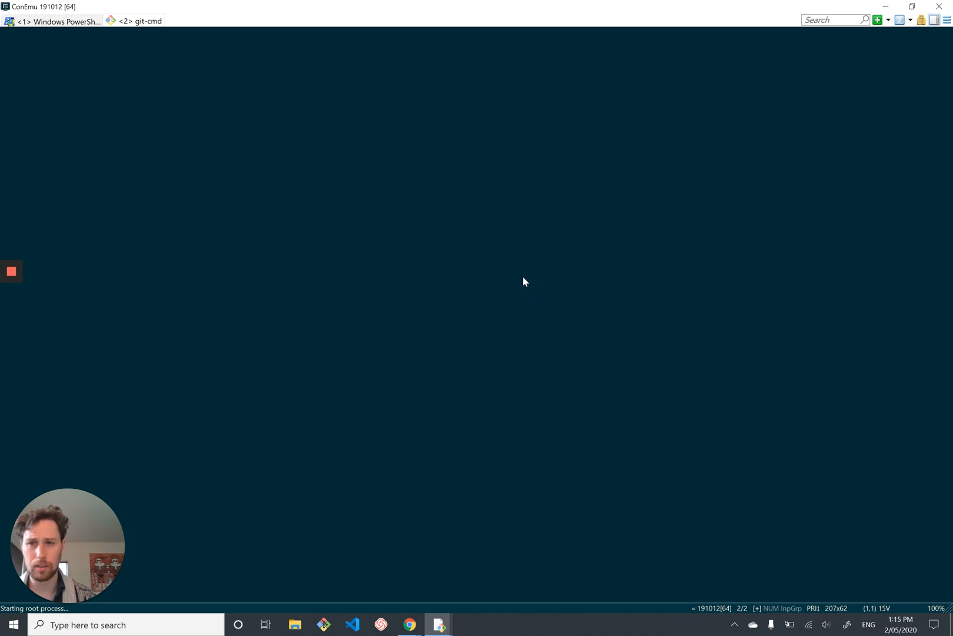
left_click(67, 21)
left_click(121, 21)
key("ctrl+Tab")
key("ctrl+Tab")
right_click(122, 23)
left_click(206, 24)
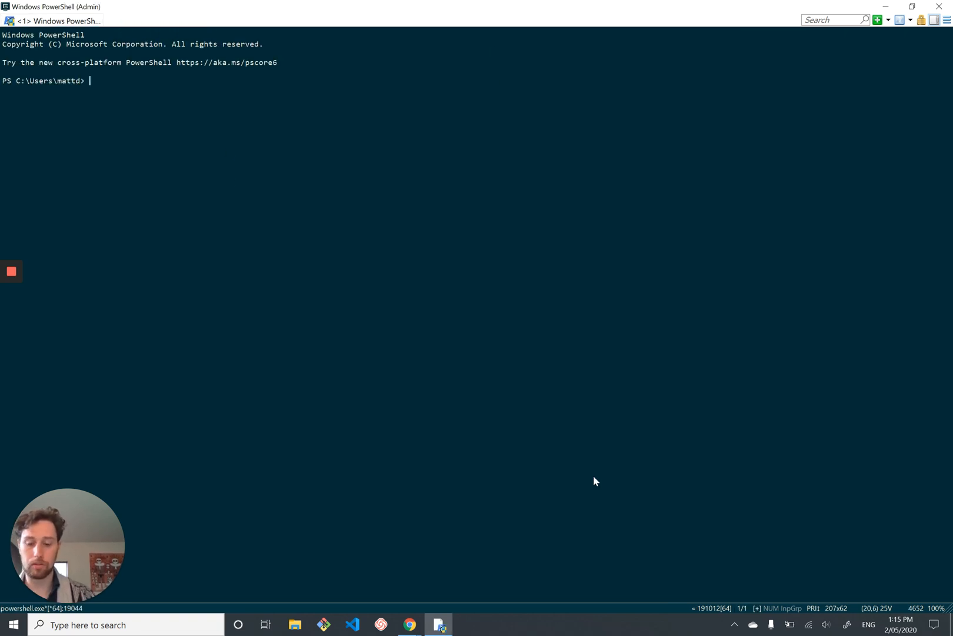
Step: Split ConEmu into a left console and two stacked right consoles, activating each in turn
key("ctrl+shift+e")
key("ctrl+shift+e")
key("ctrl+shift+o")
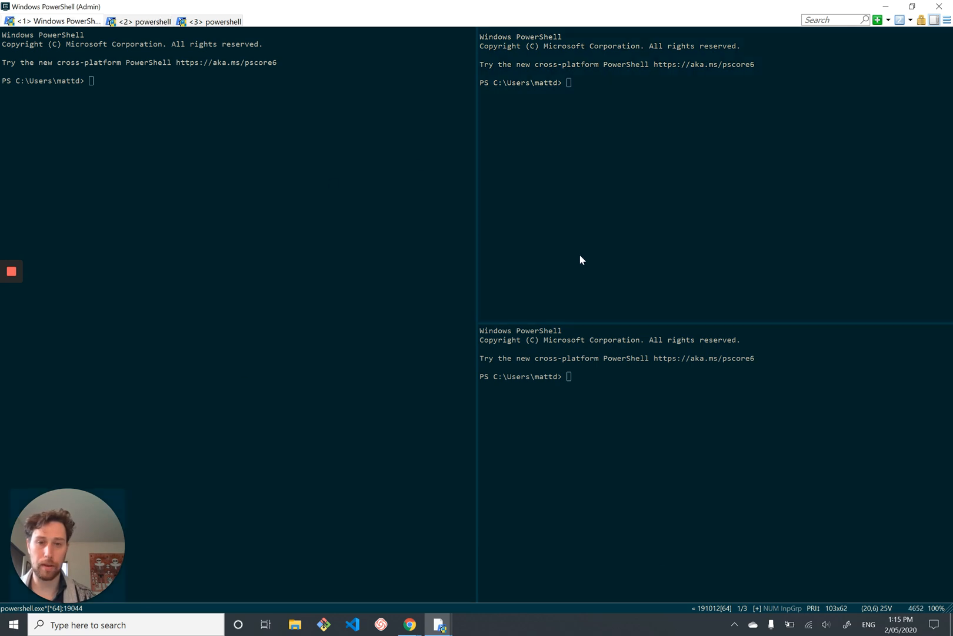
left_click(526, 439)
left_click(520, 295)
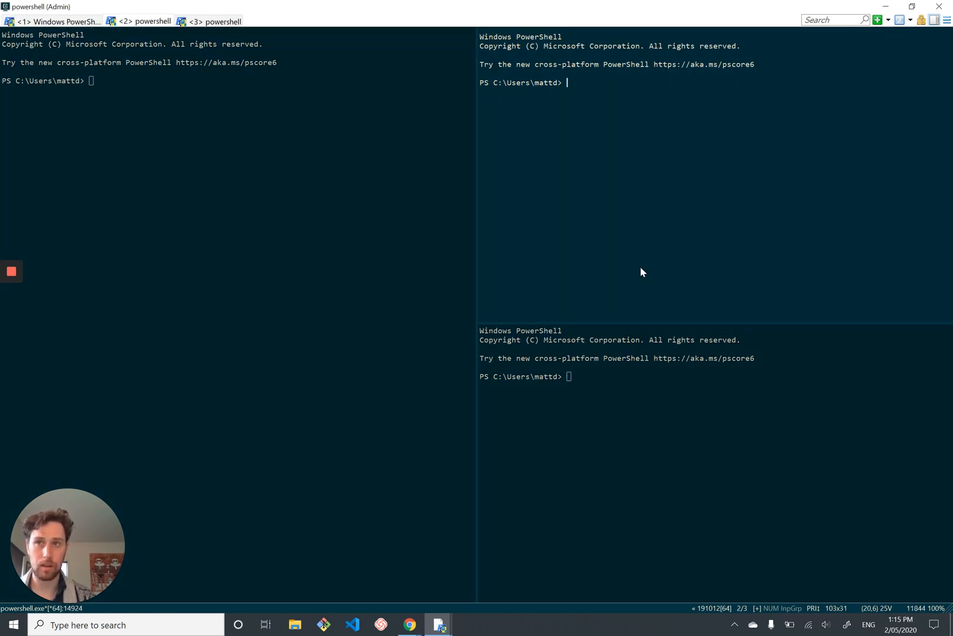
left_click(571, 433)
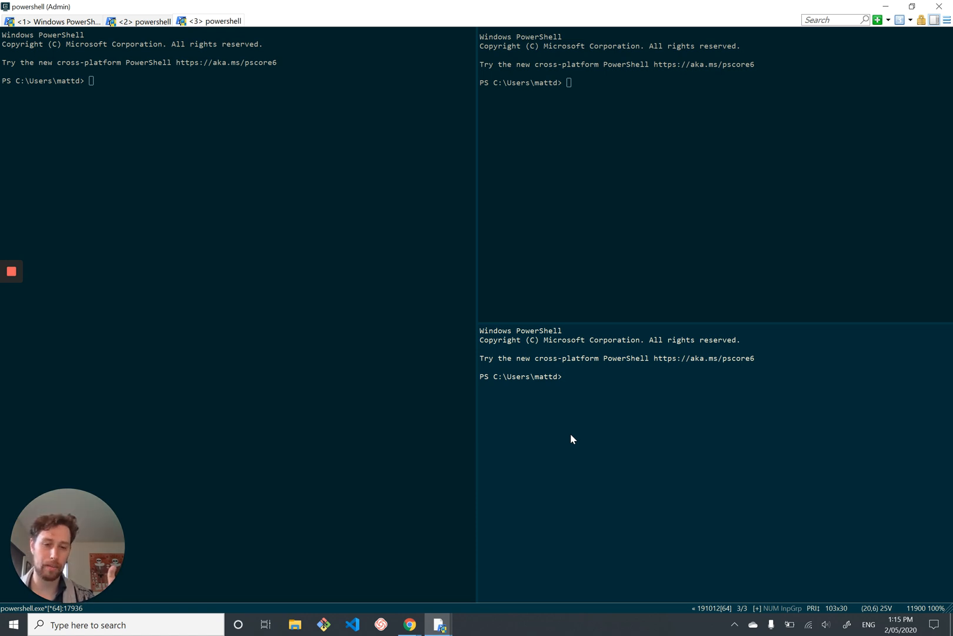
Step: Toggle the ConEmu window with Alt+Enter and Ctrl+`, then focus the top-right console
key("alt+Return")
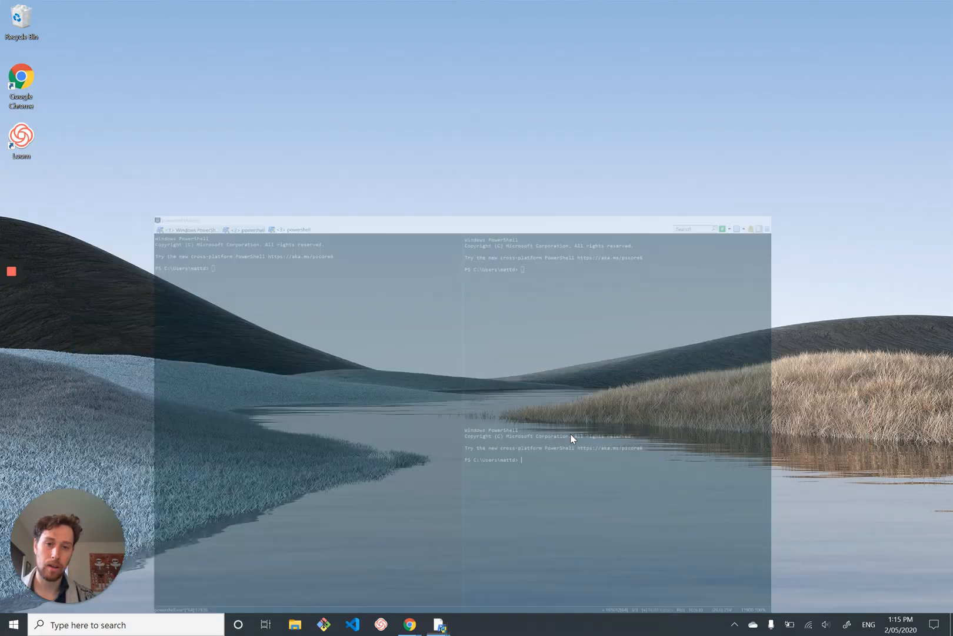
key("alt+Return")
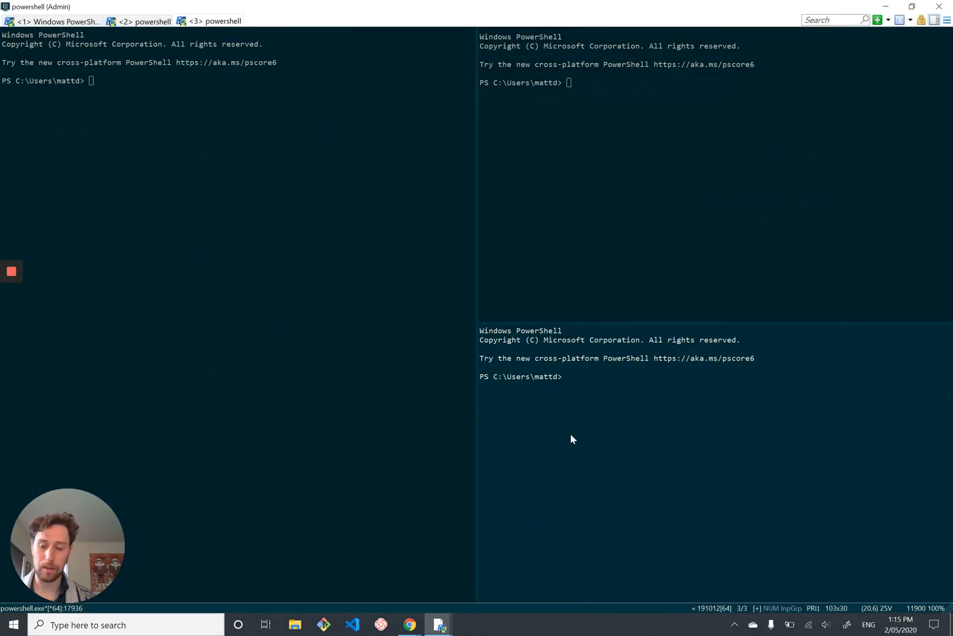
key("ctrl+grave")
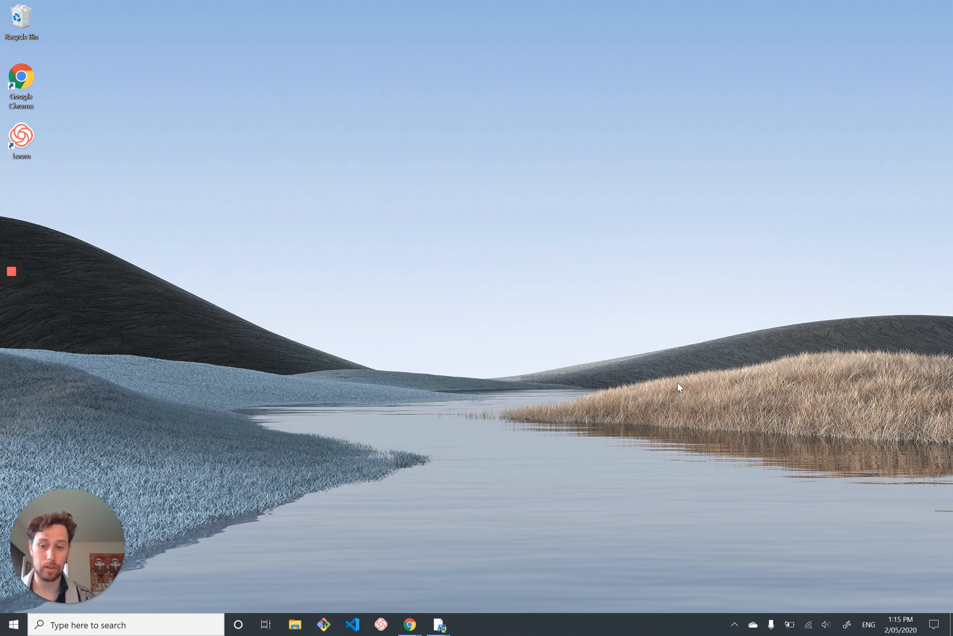
key("ctrl+grave")
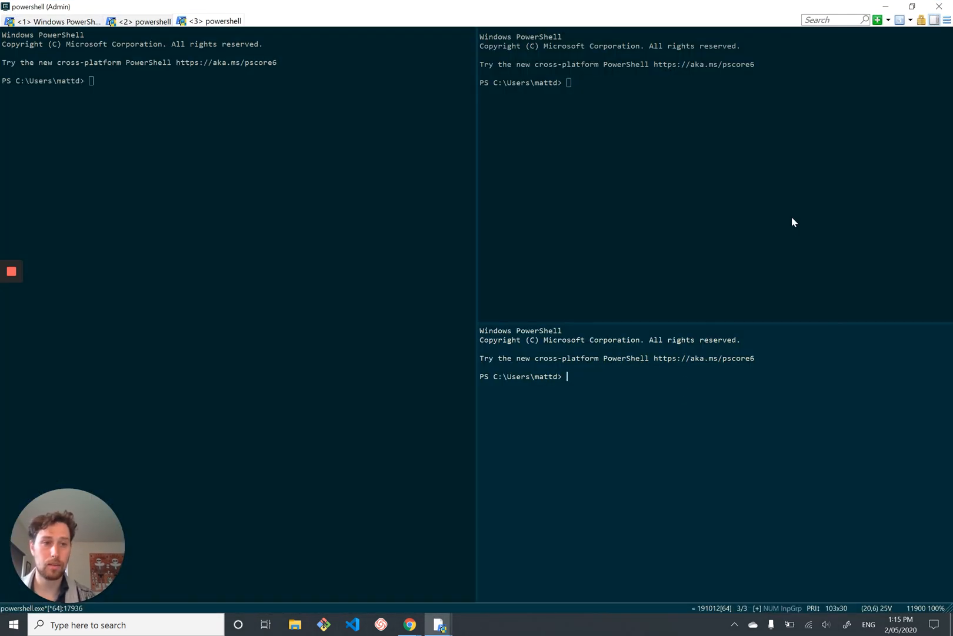
key("ctrl+shift+Tab")
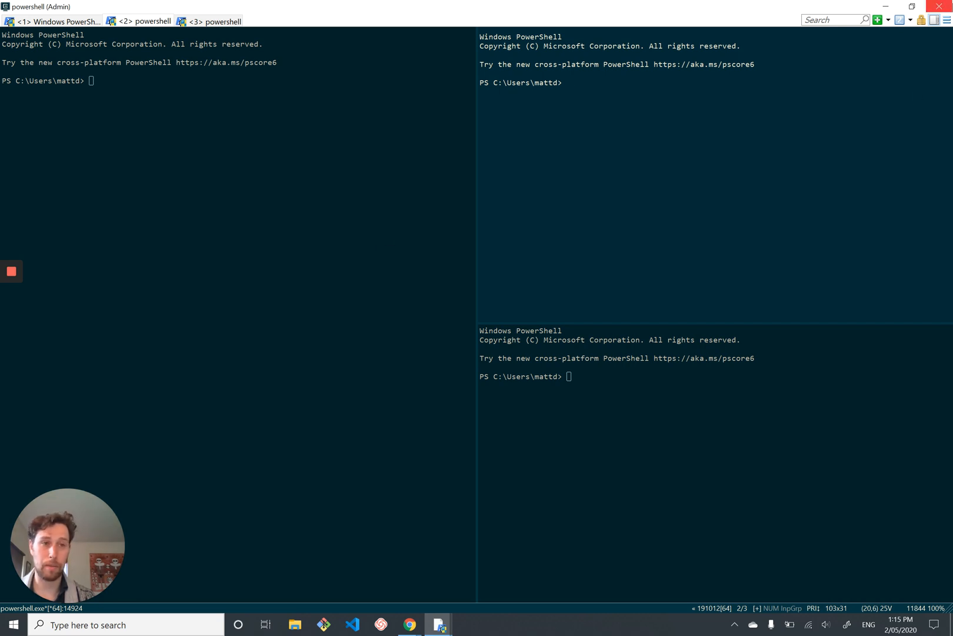
Step: Close ConEmu, show the Visual Studio Code site tab in Chrome, and minimize the browser
left_click(940, 6)
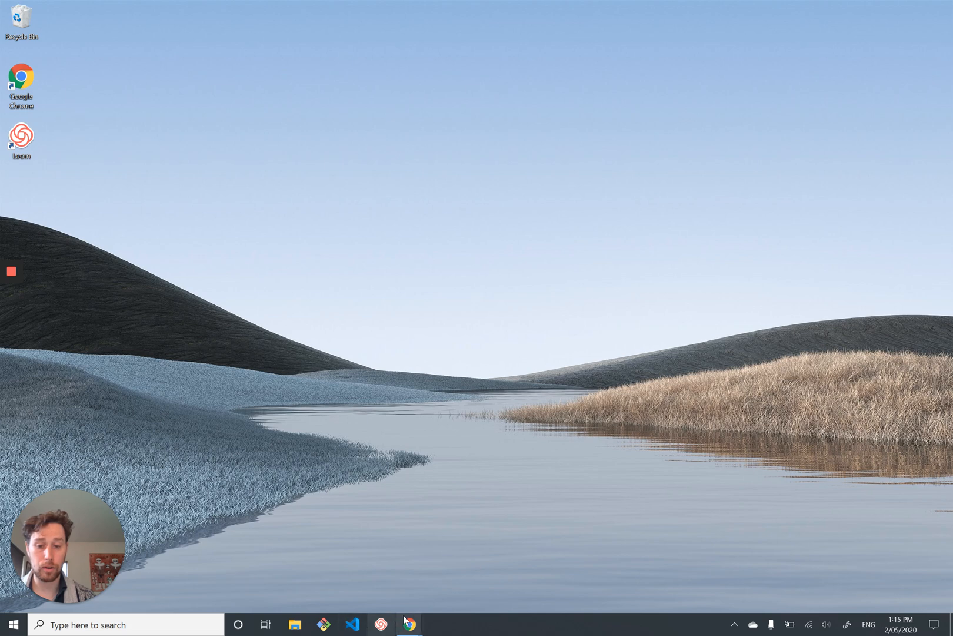
mouse_move(409, 624)
left_click(349, 565)
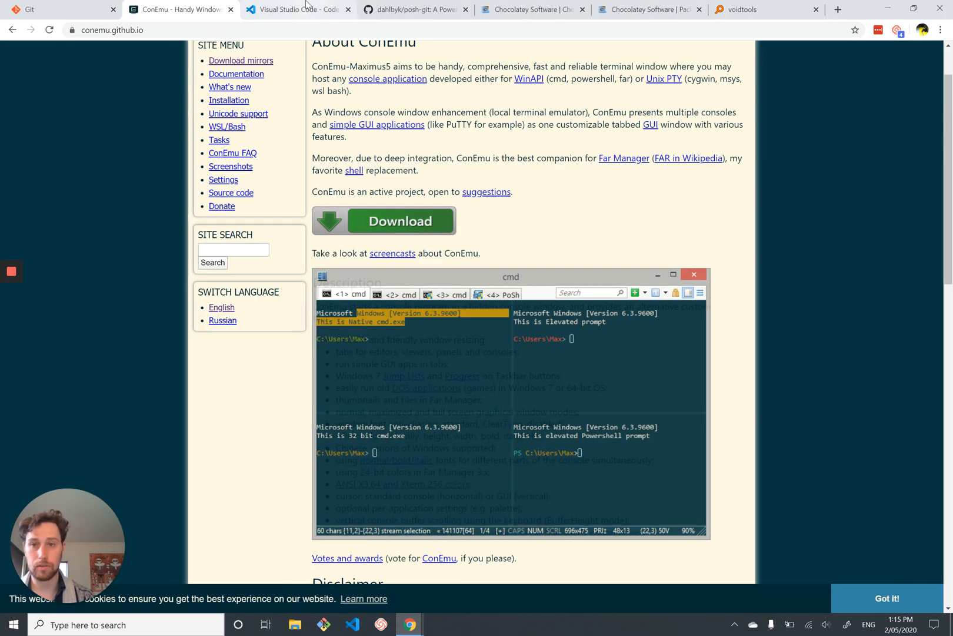
left_click(292, 9)
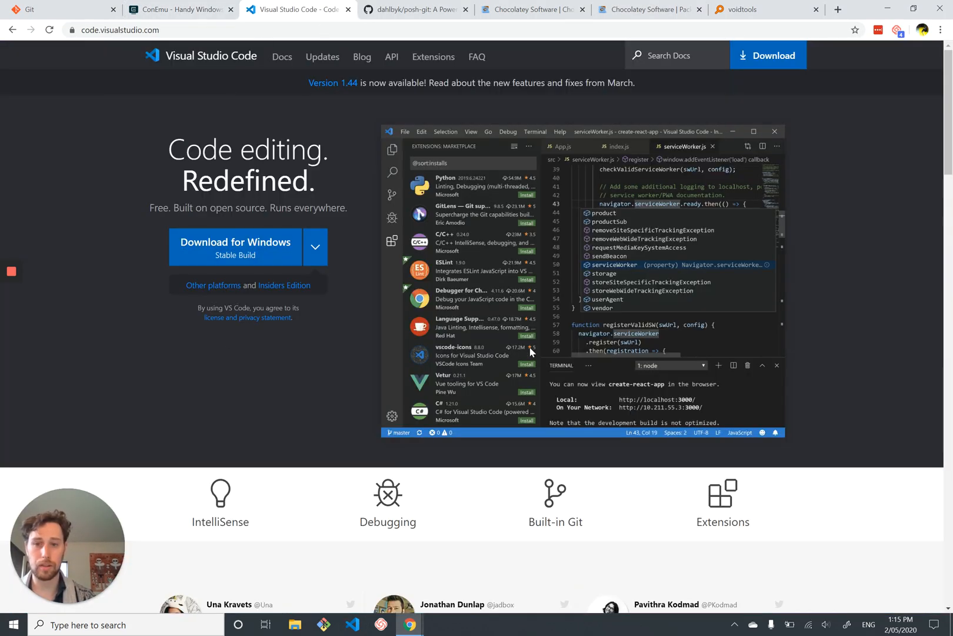
left_click(889, 12)
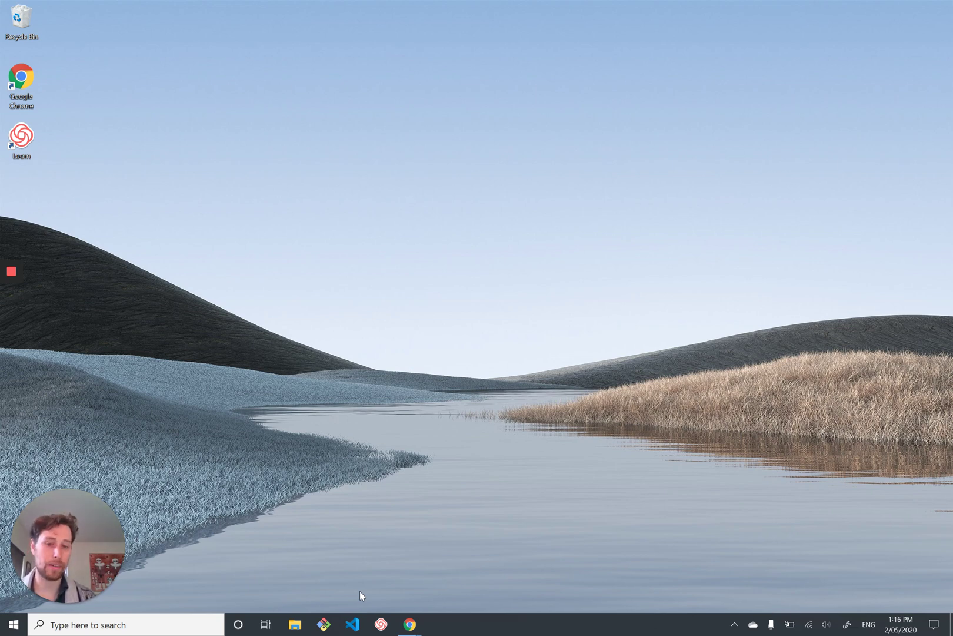
Step: Launch Visual Studio Code, view the Extensions list with Monokai ST3, then close the editor
left_click(351, 624)
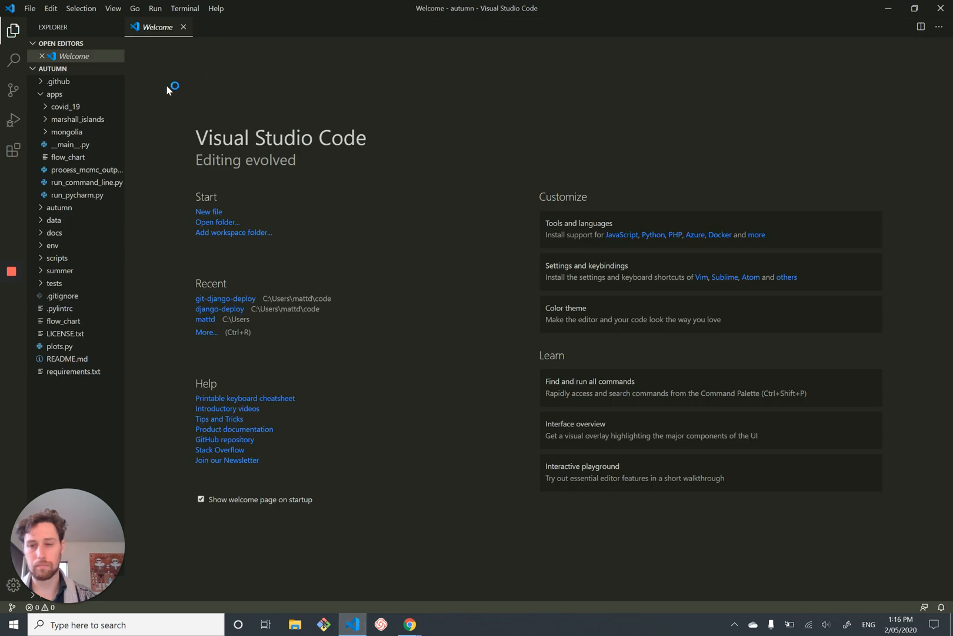
left_click(183, 28)
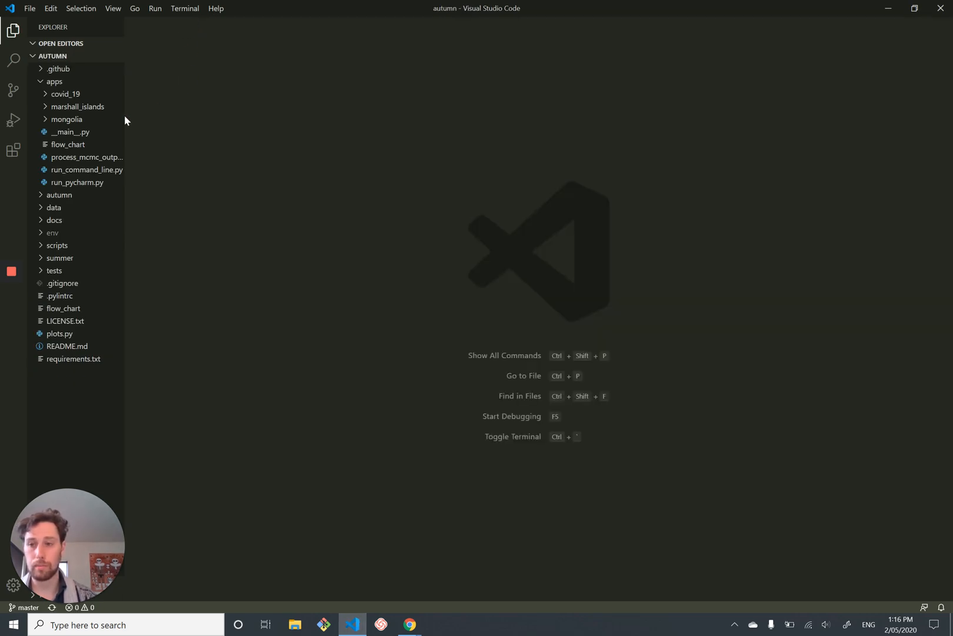
left_click(12, 150)
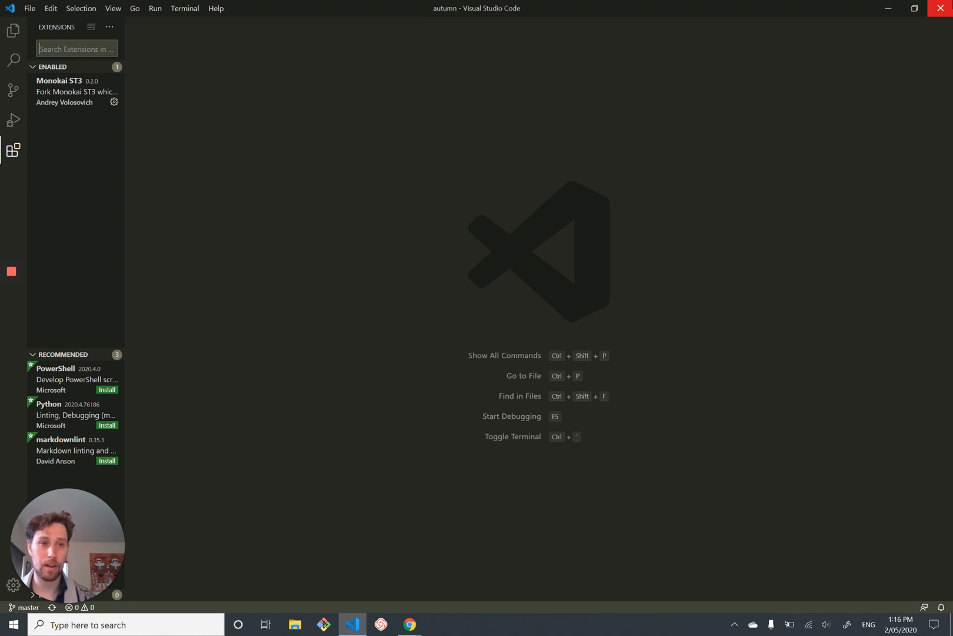
left_click(940, 8)
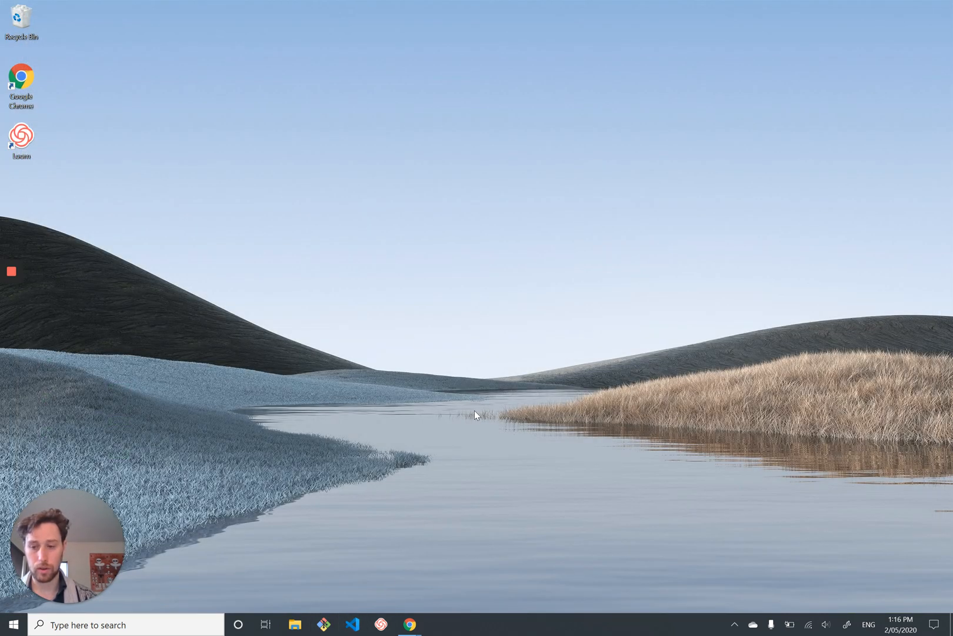
Step: Launch ConEmu and move into code\autumn, listing its contents and clearing the screen
key("super")
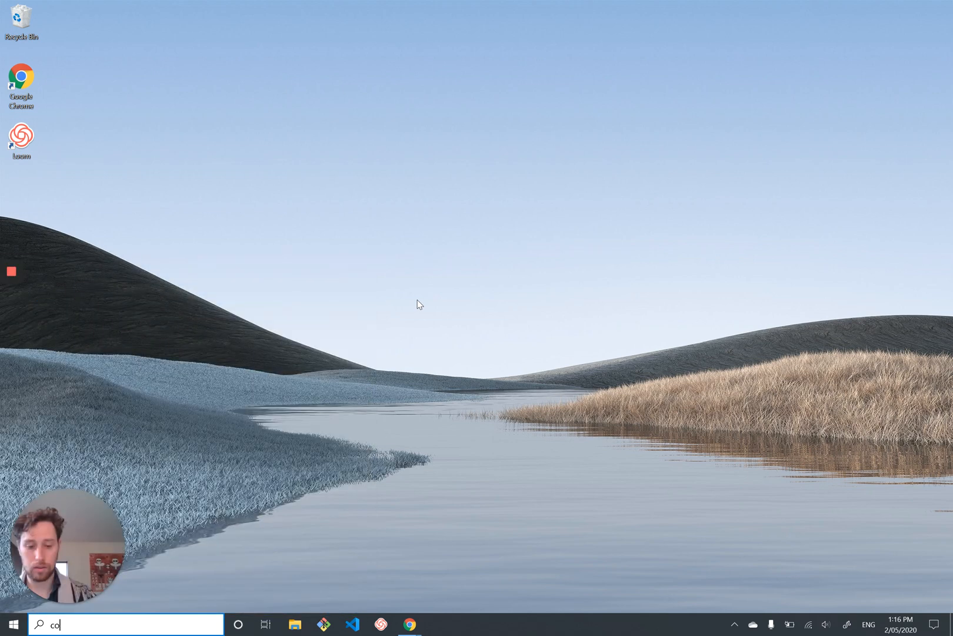
type("con")
key("Return")
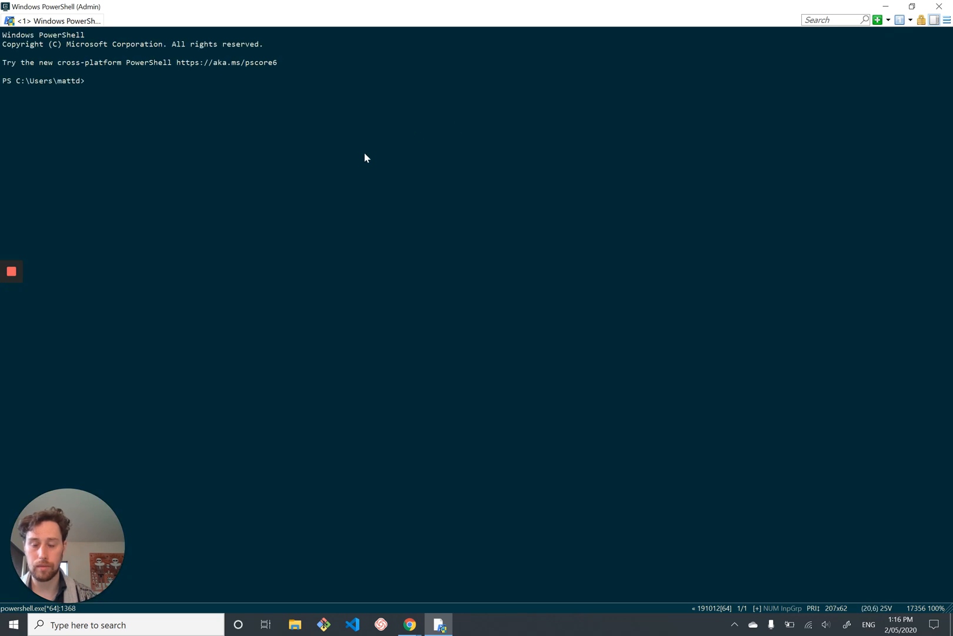
type("cd co")
key("Tab")
key("Return")
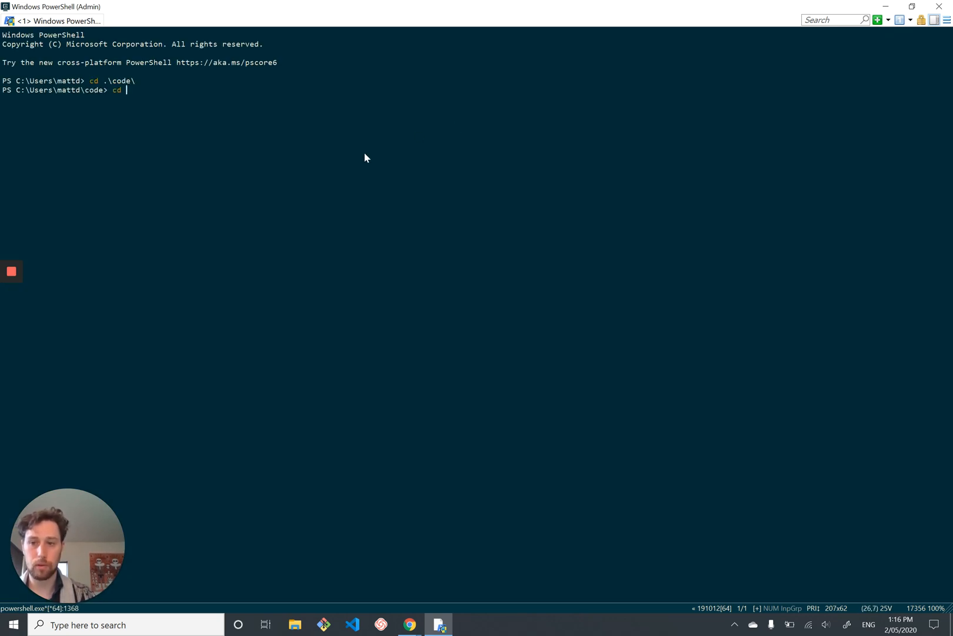
type("au")
key("Tab")
key("Return")
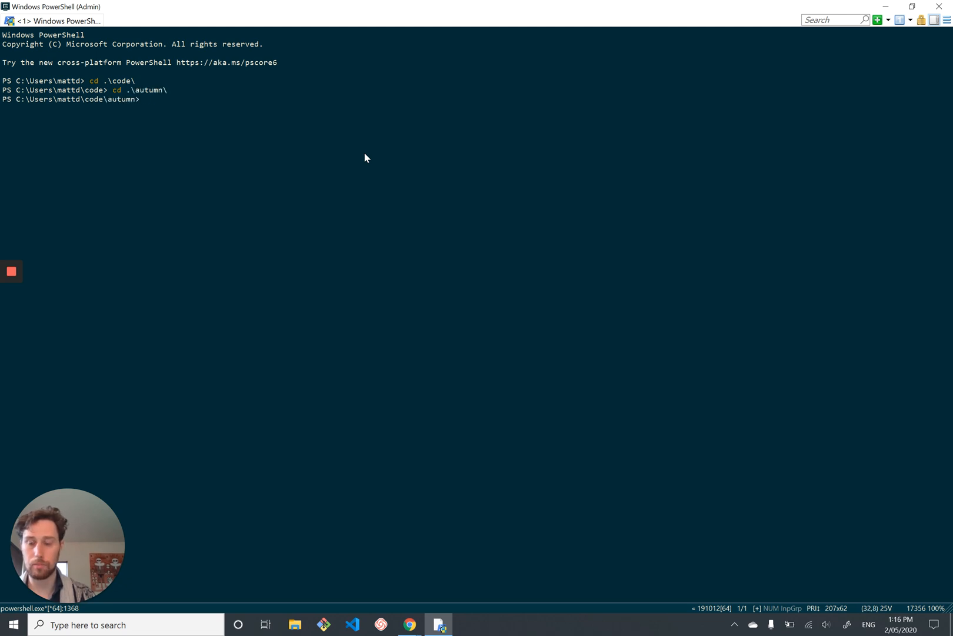
type("ls")
key("Return")
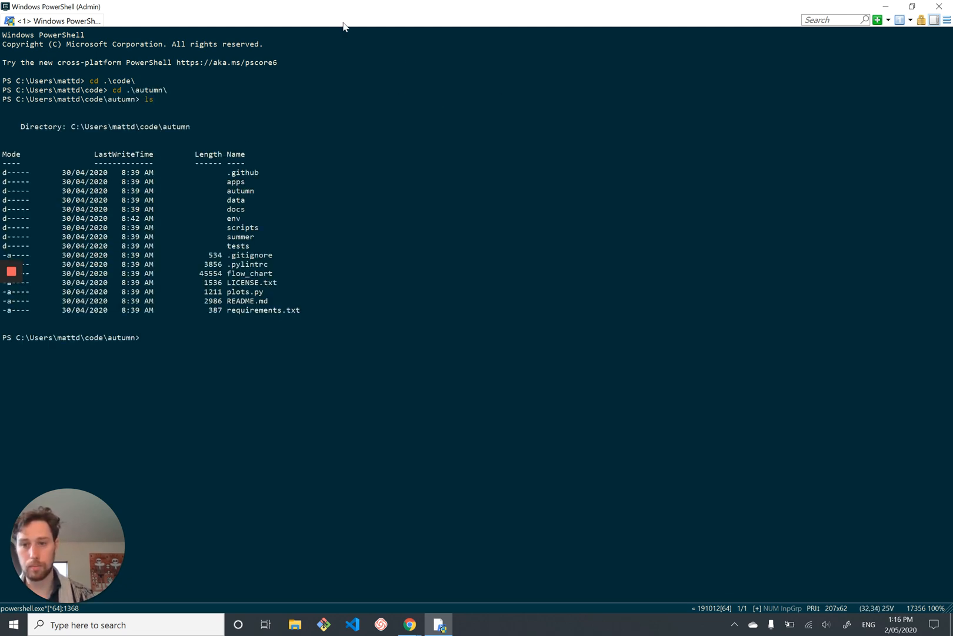
type("cls")
key("Return")
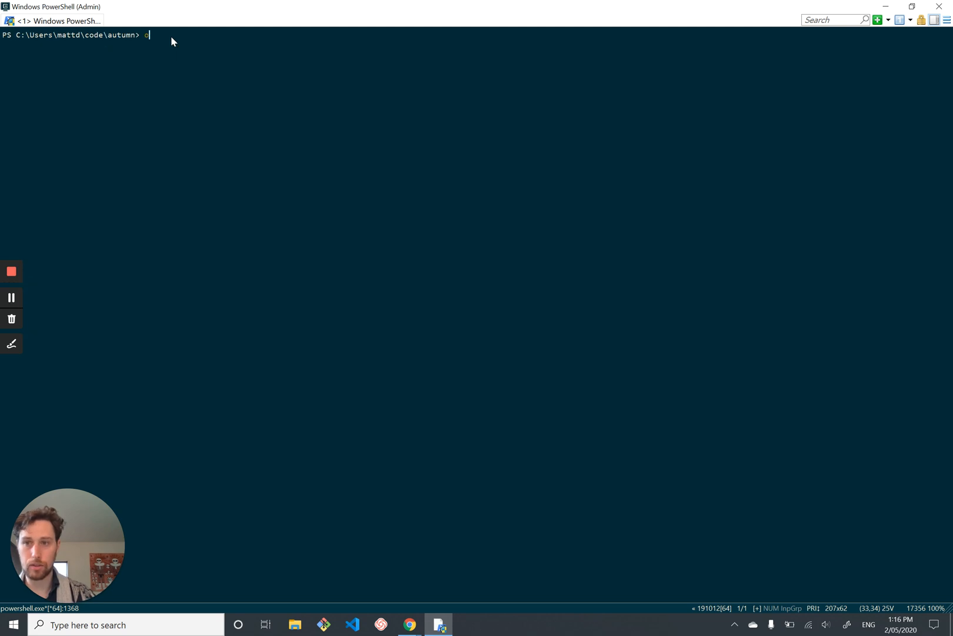
type("ode .")
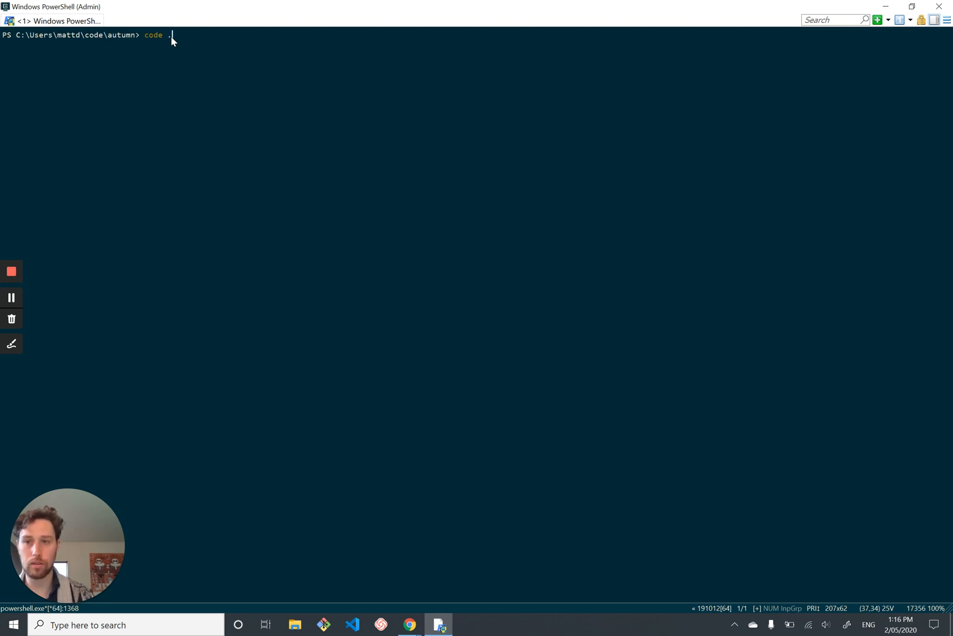
Step: Open the autumn folder in VS Code with 'code .' and dismiss the Welcome page
key("Return")
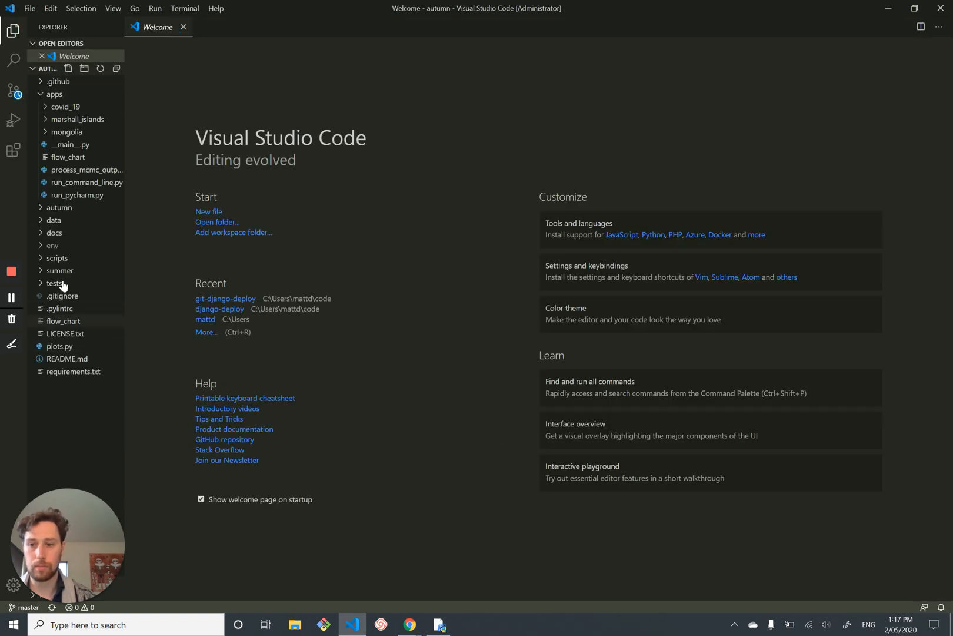
left_click(183, 28)
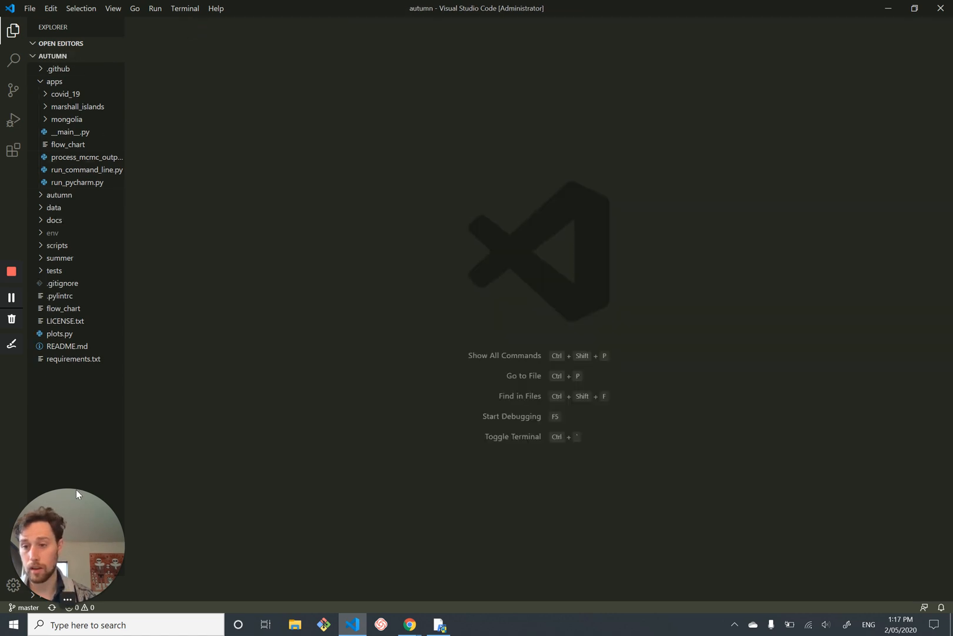
Step: Close VS Code, then snap the console around the screen quarters and maximize it again
left_click(940, 8)
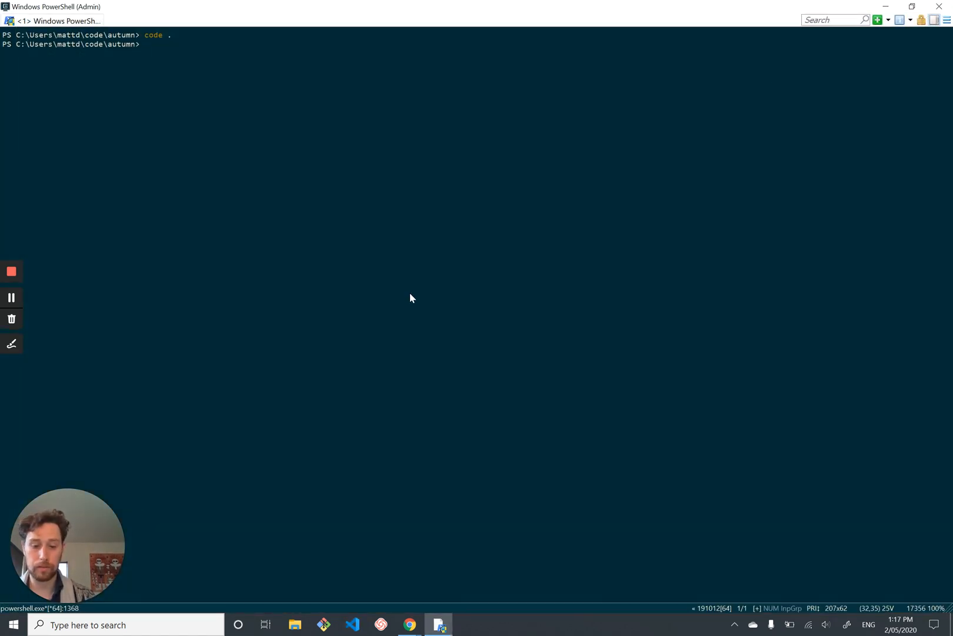
type("code te")
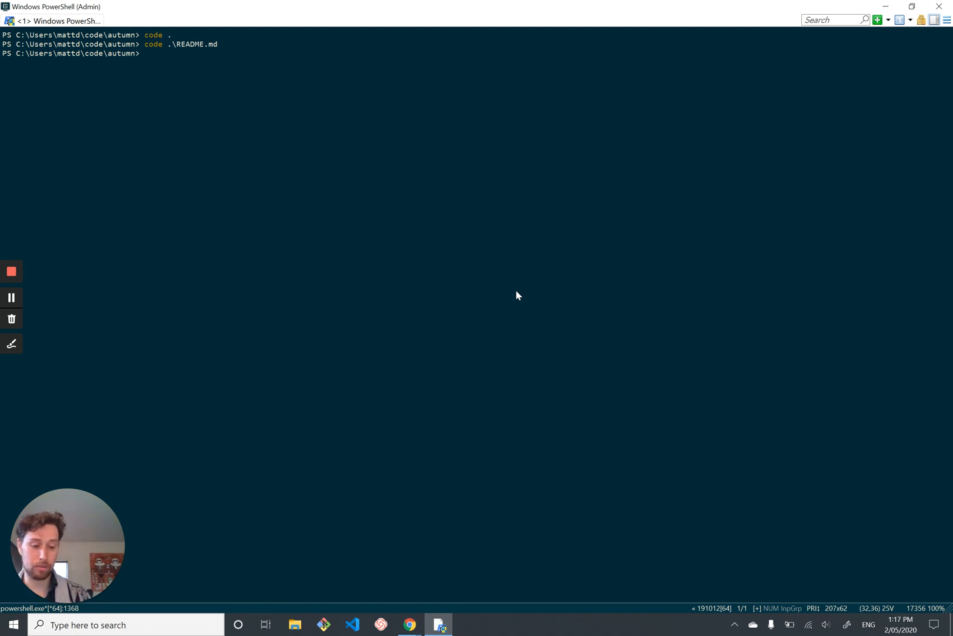
key("super+Right")
key("super+Left")
key("super+Right")
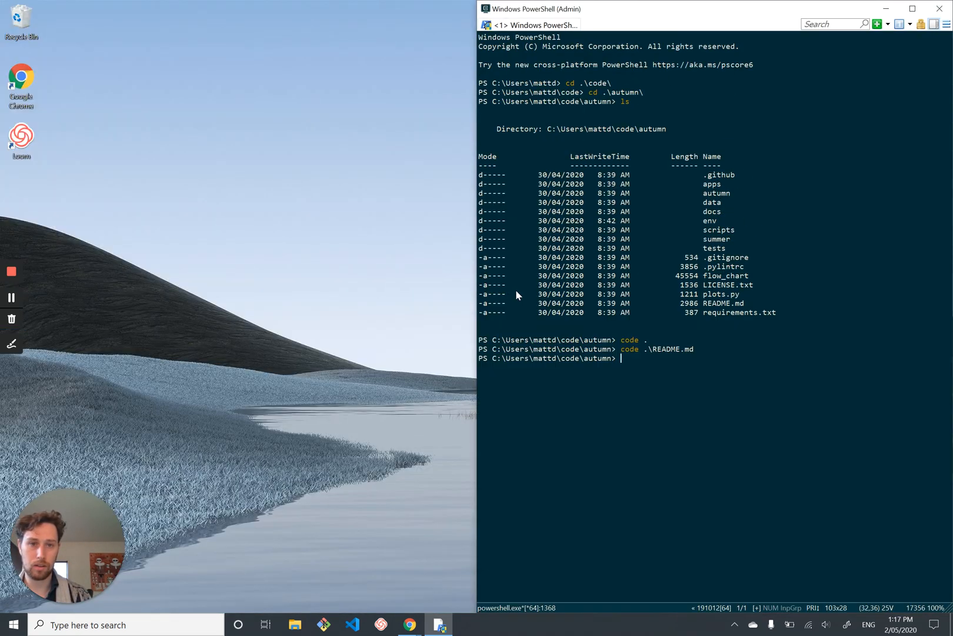
key("super+Up")
key("super+Down")
key("super+Left")
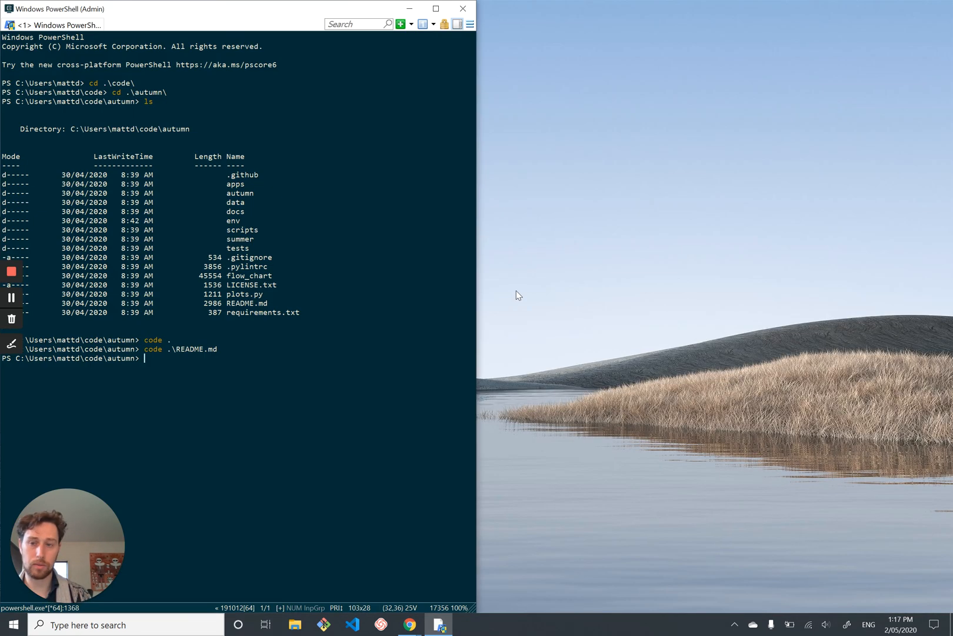
key("super+Up")
key("super+Up")
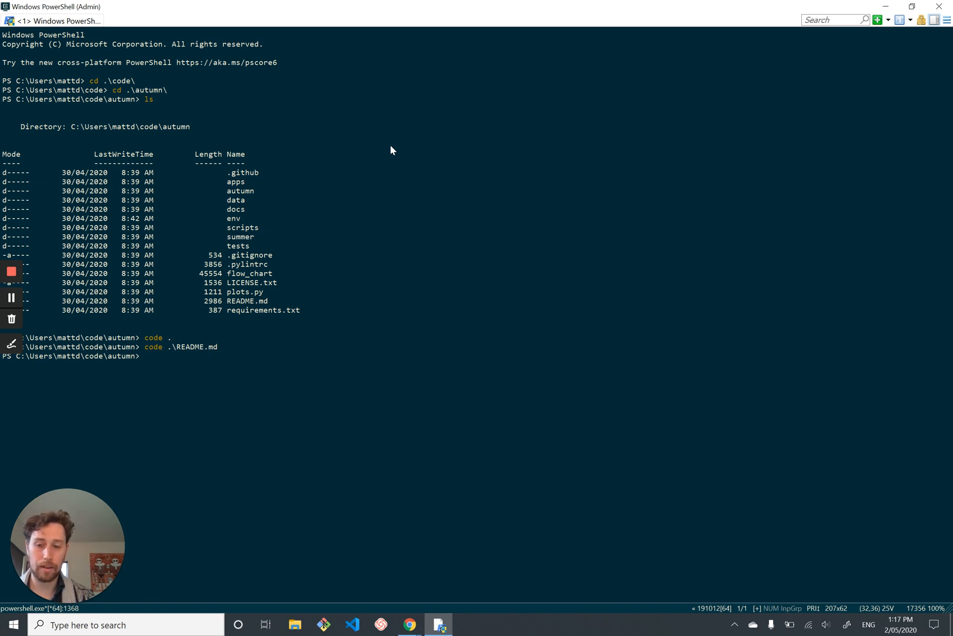
Step: Run Set-ExecutionPolicy -ExecutionPolicy Bypass and discard a half-typed script path
key("ctrl+l")
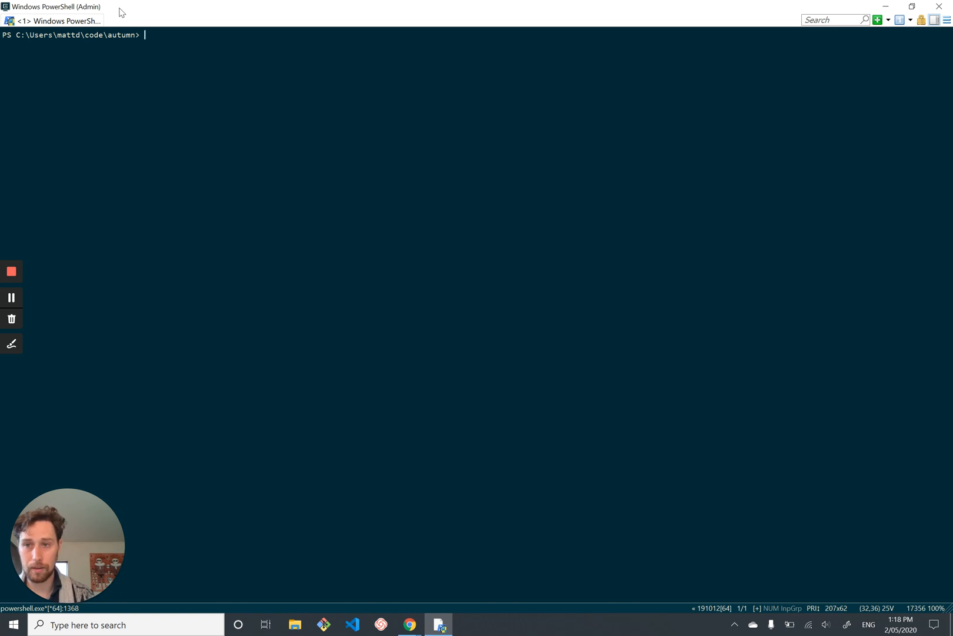
type("set-exe")
key("Tab")
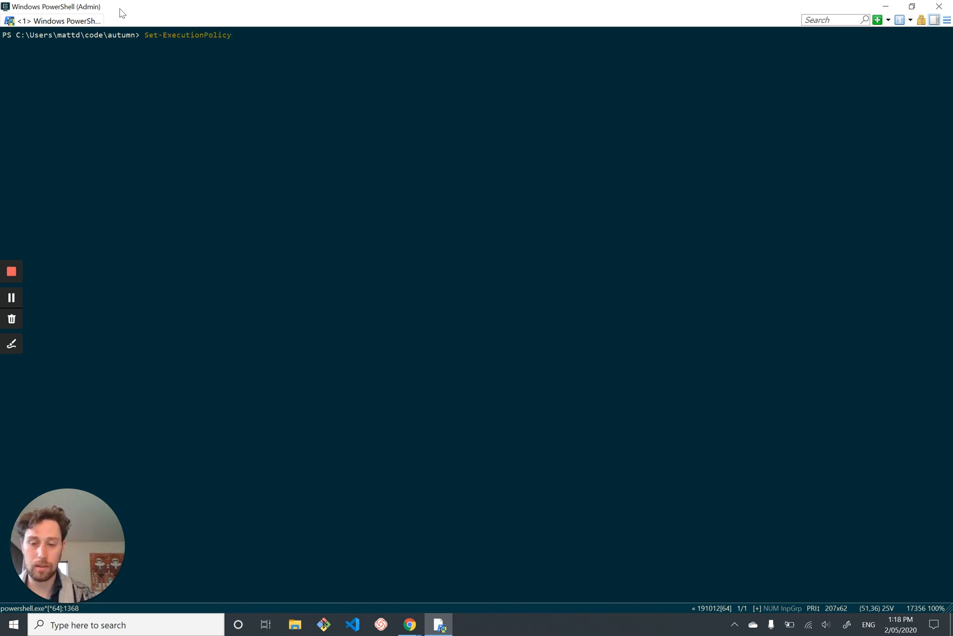
type("-Exe")
key("Tab")
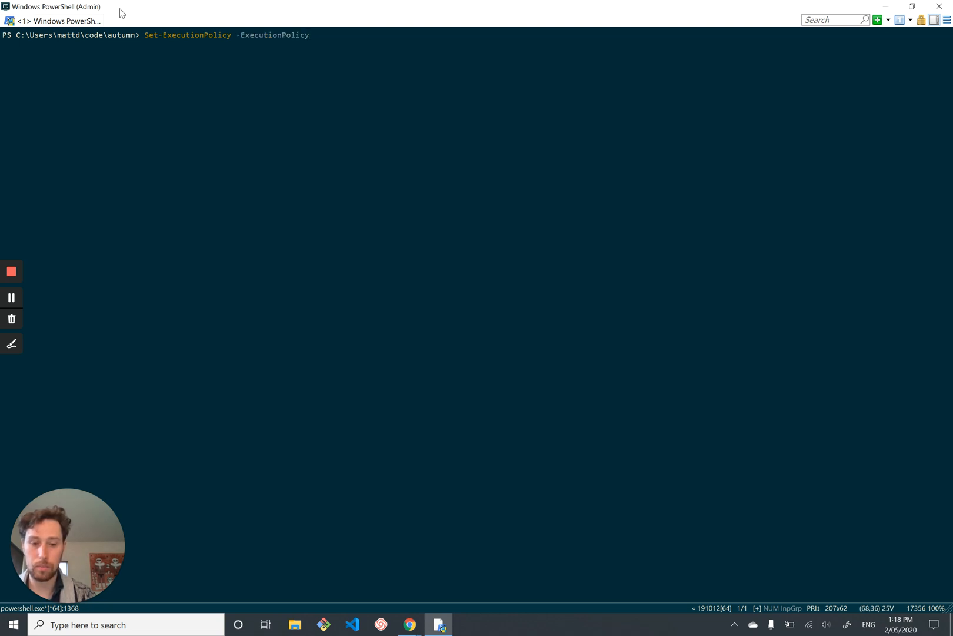
type("b")
key("Tab")
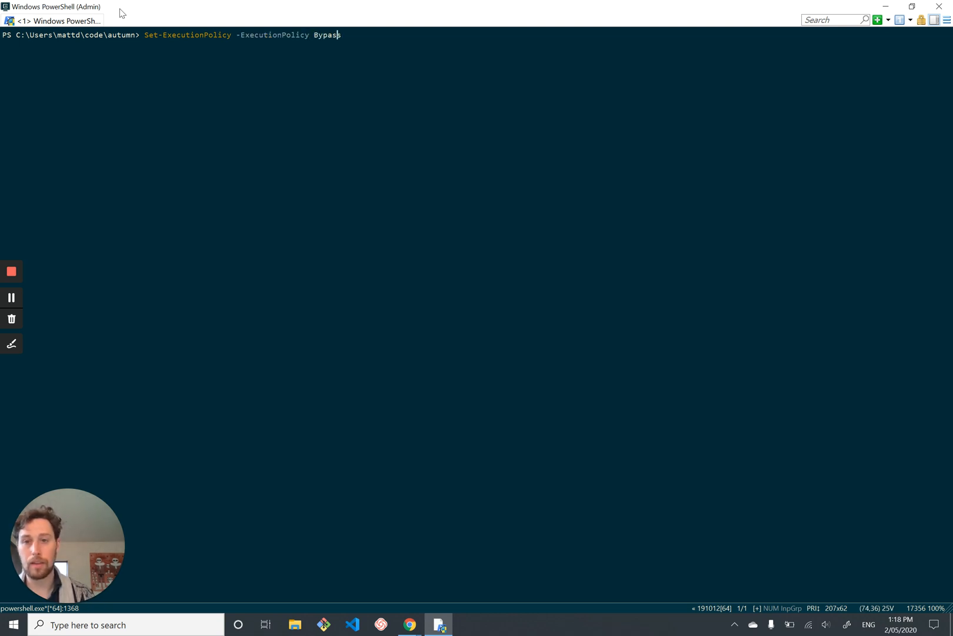
key("ctrl+Left")
key("ctrl+Left")
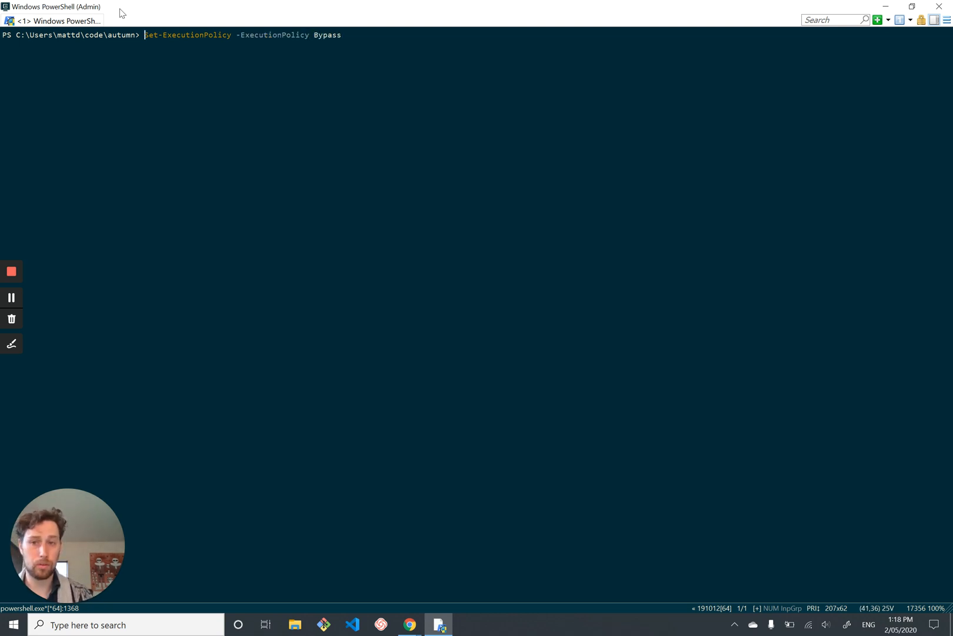
key("Home")
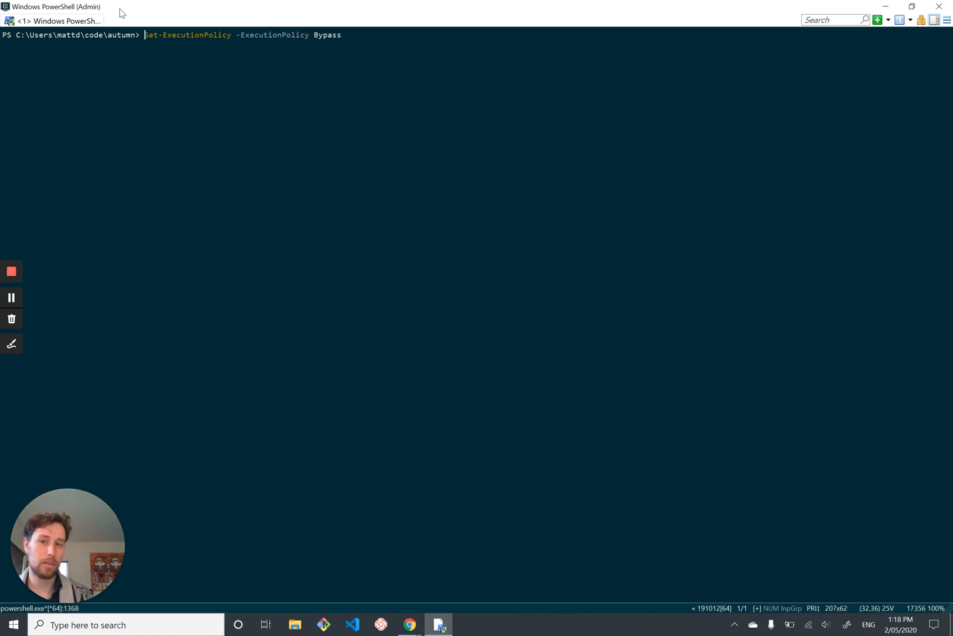
key("Right")
key("Right")
key("Right")
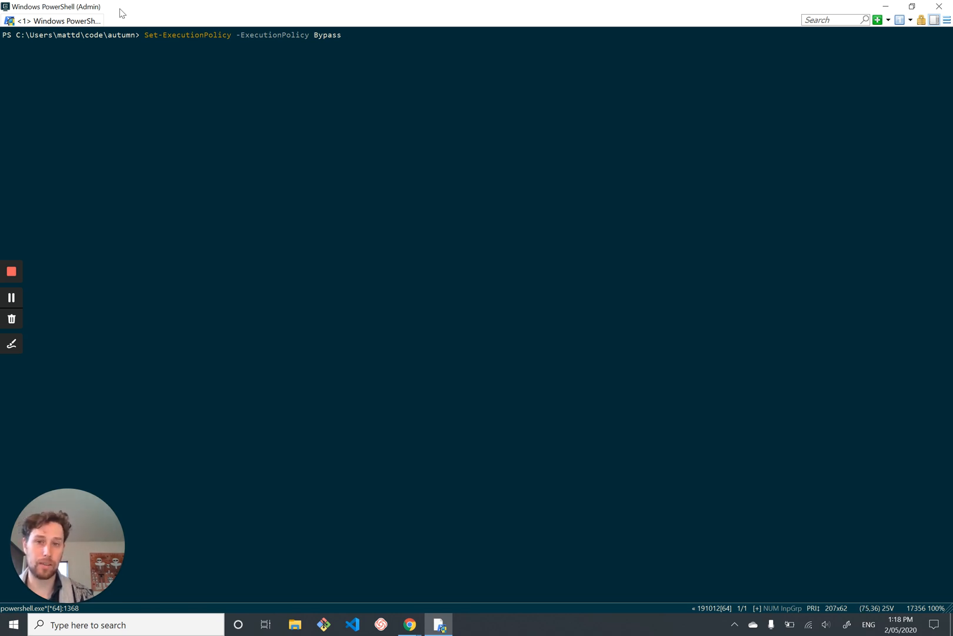
key("Return")
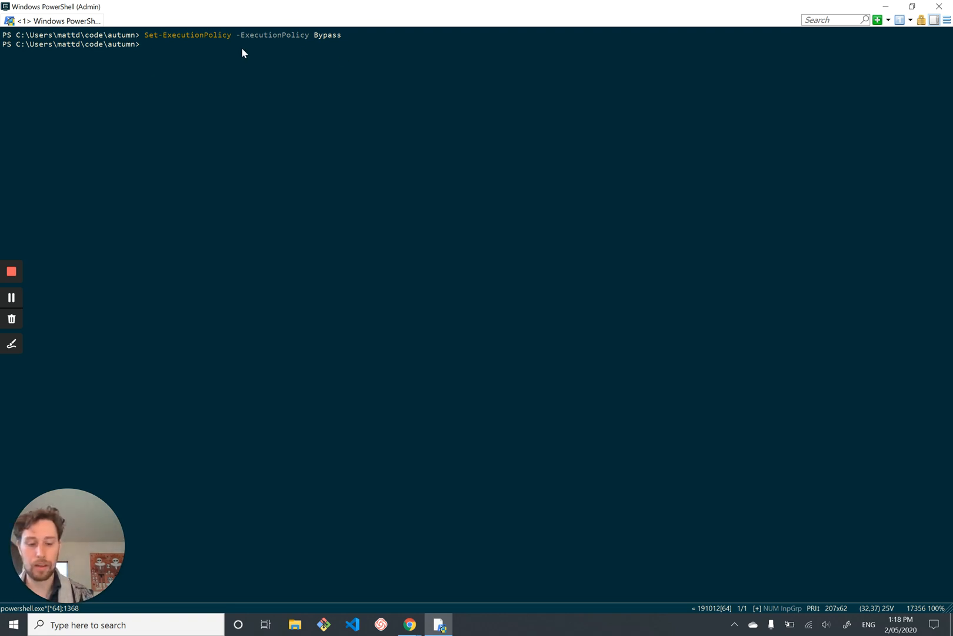
type("./foo.ps")
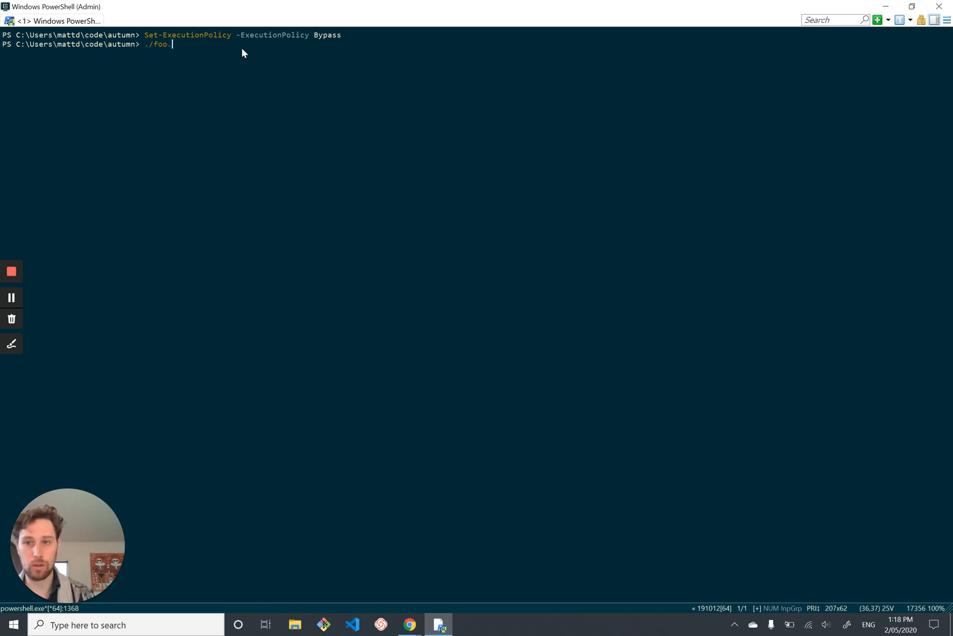
key("BackSpace")
key("BackSpace")
key("BackSpace")
key("BackSpace")
key("BackSpace")
key("BackSpace")
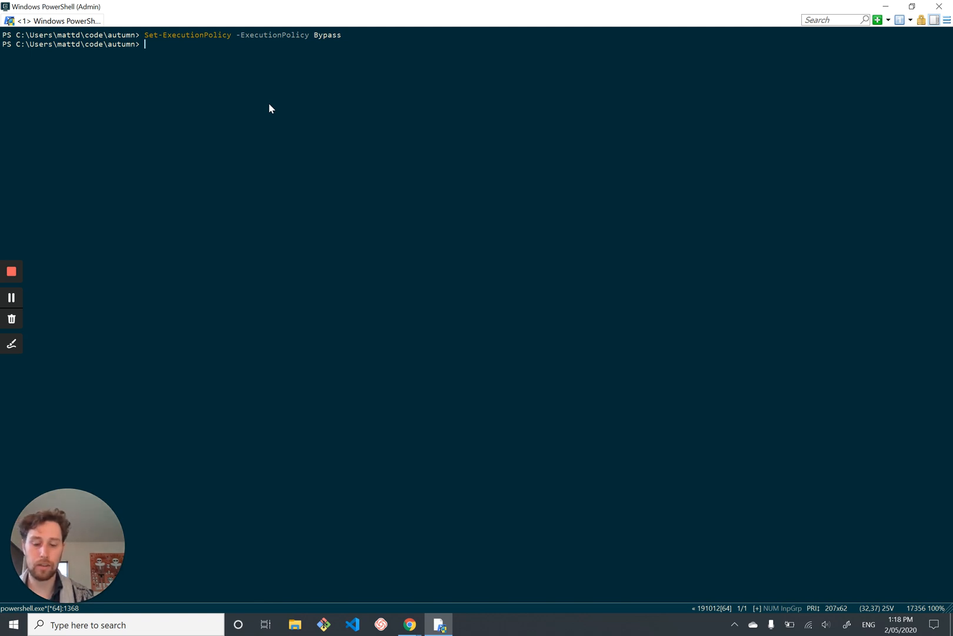
type("$profile")
Step: Print the PowerShell profile path with $profile
key("Return")
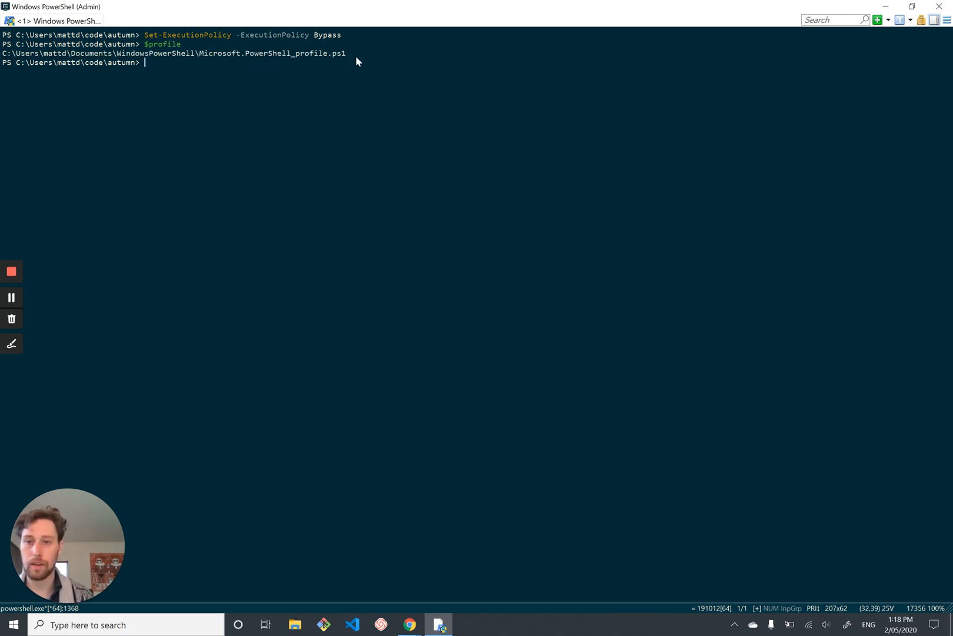
type("code $profile")
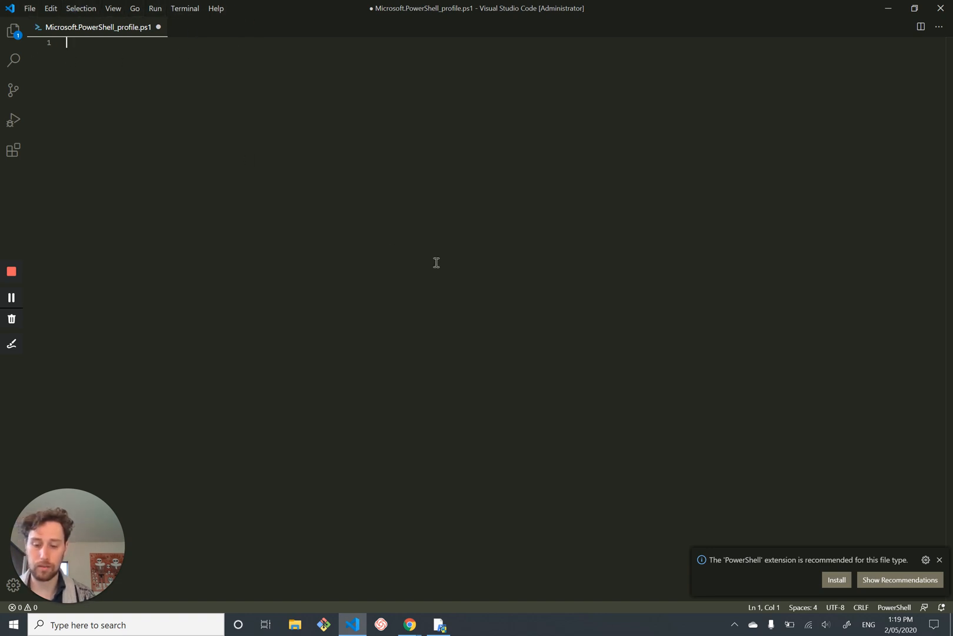
Step: Save the profile with write-host "GOOD MORNING!!!" and return to the console
key("ctrl+s")
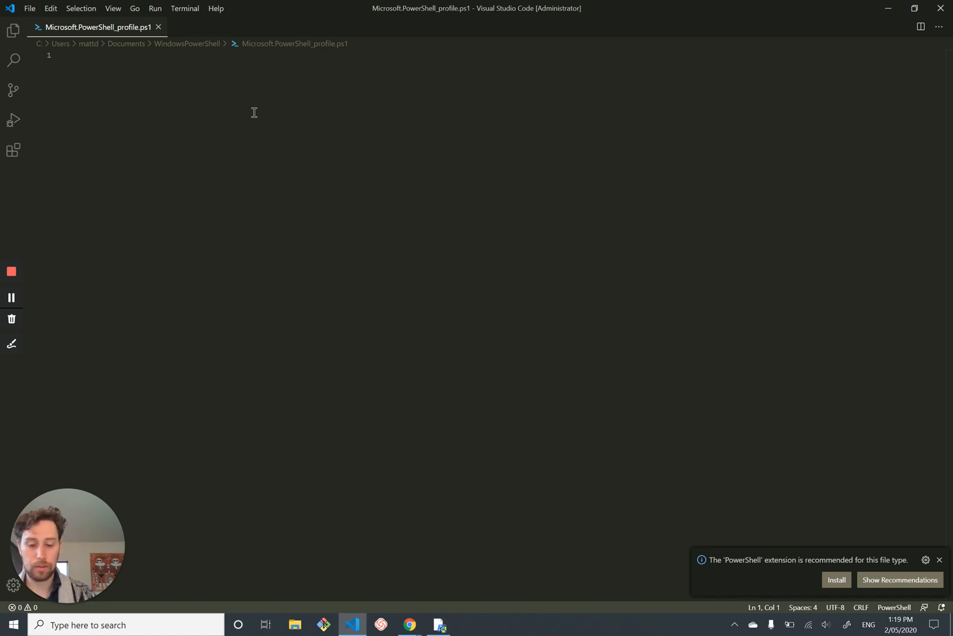
type("write-hot")
key("BackSpace")
type("st ")
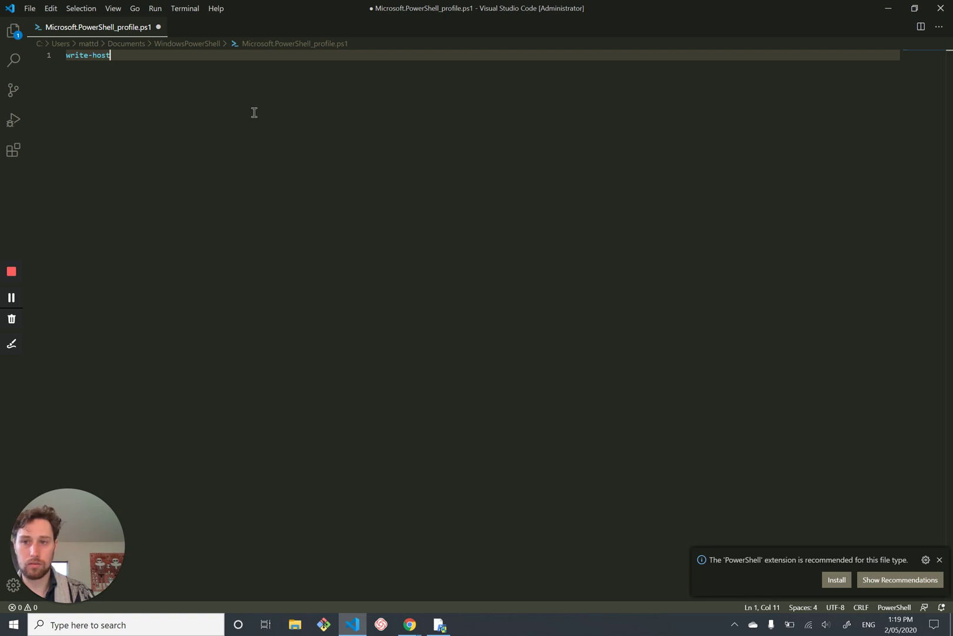
type("\"GOOD MORNING !!!!")
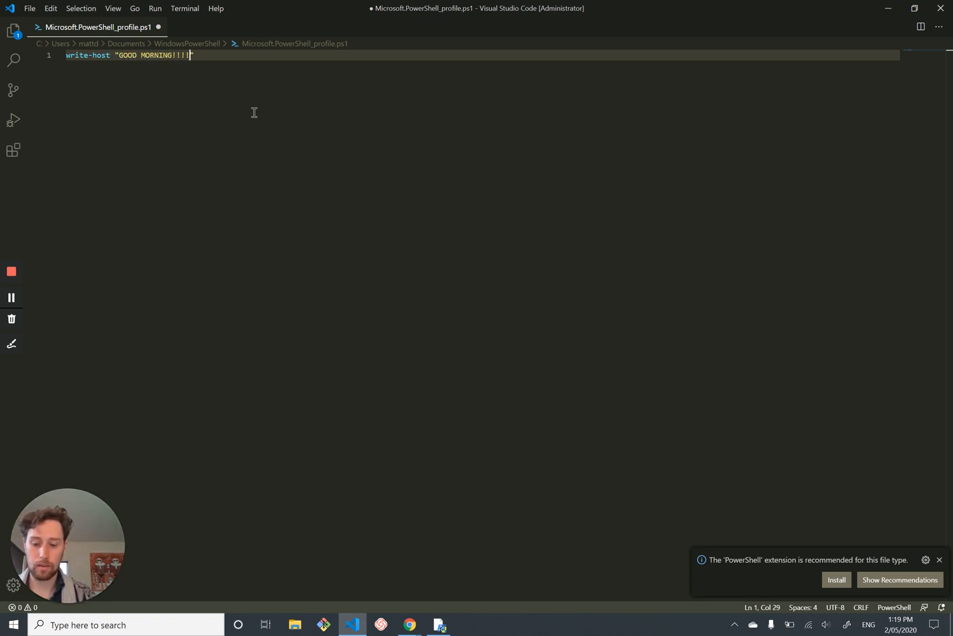
key("ctrl+s")
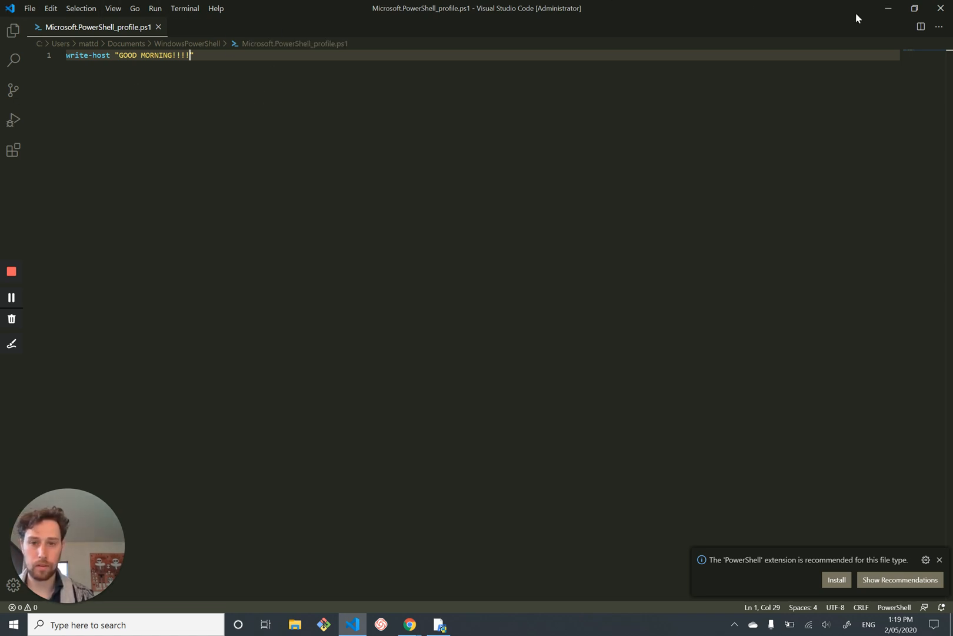
key("alt+Tab")
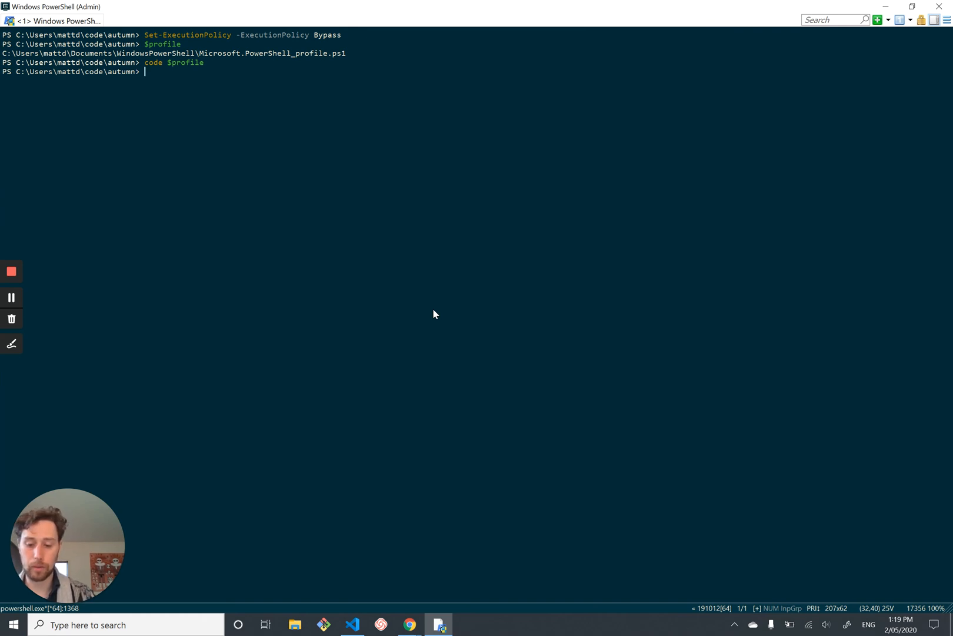
key("ctrl+shift+e")
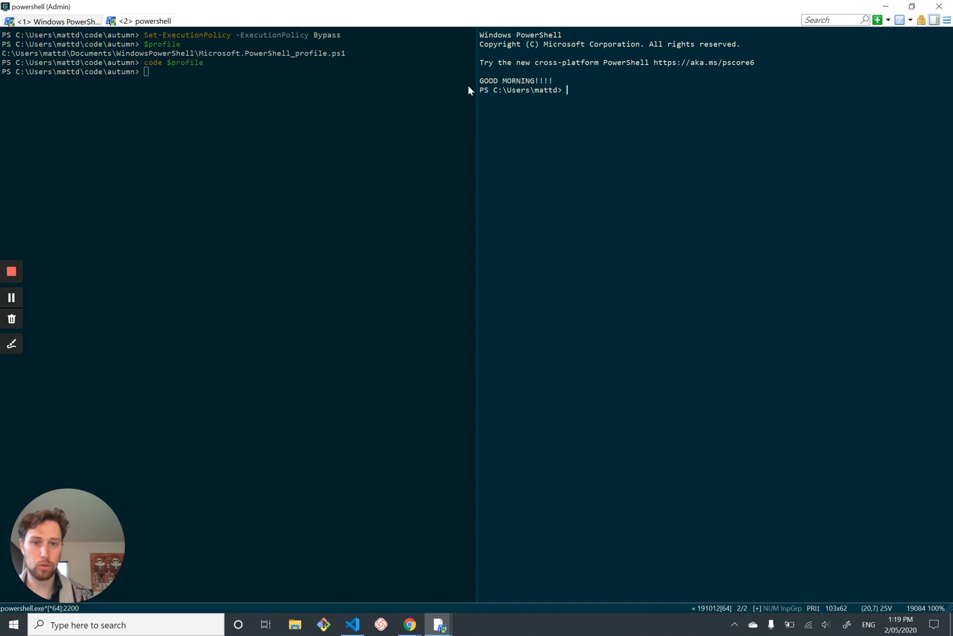
left_click(466, 84)
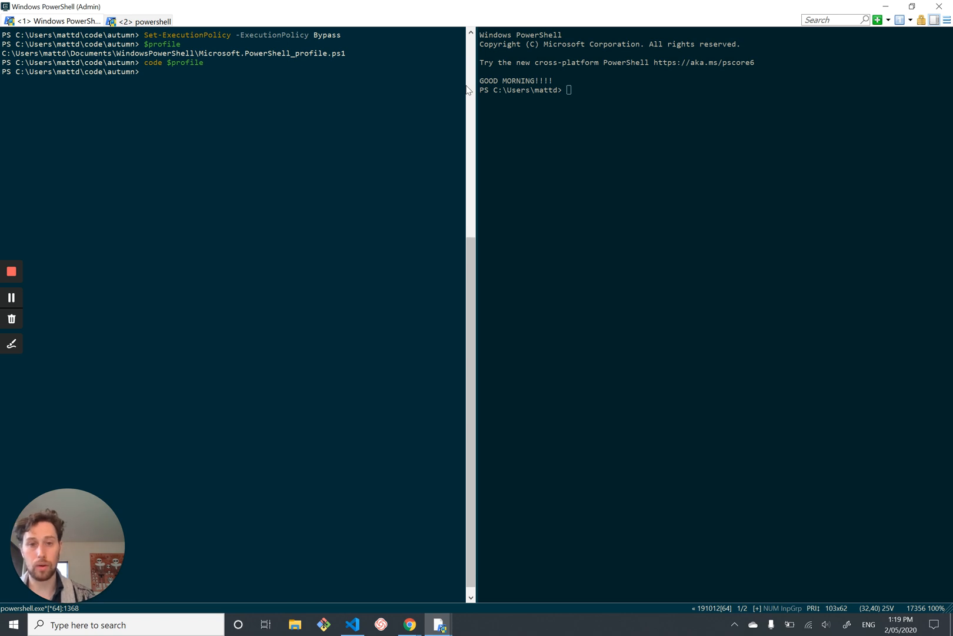
left_click(682, 138)
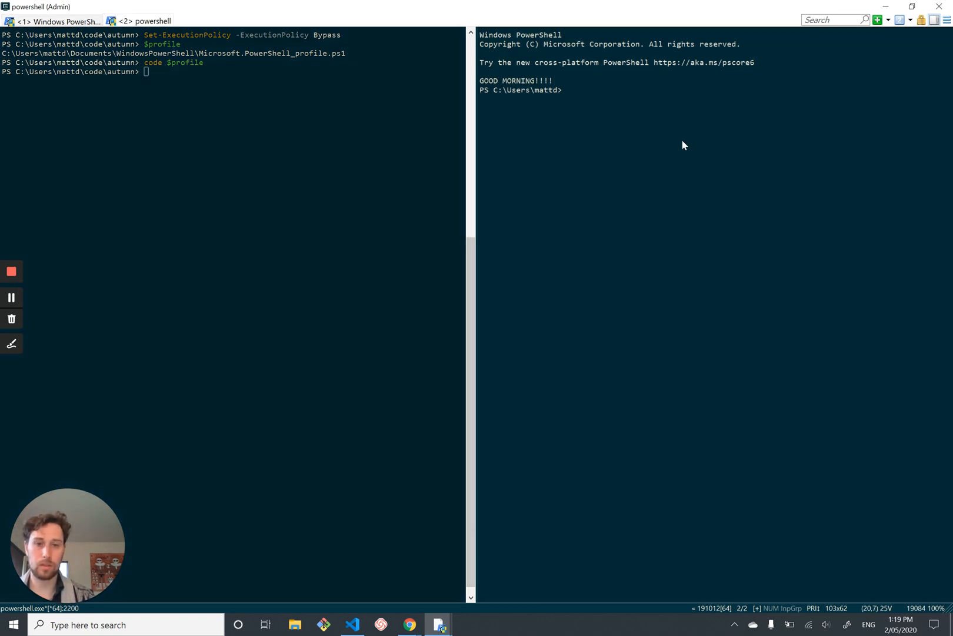
type("exit")
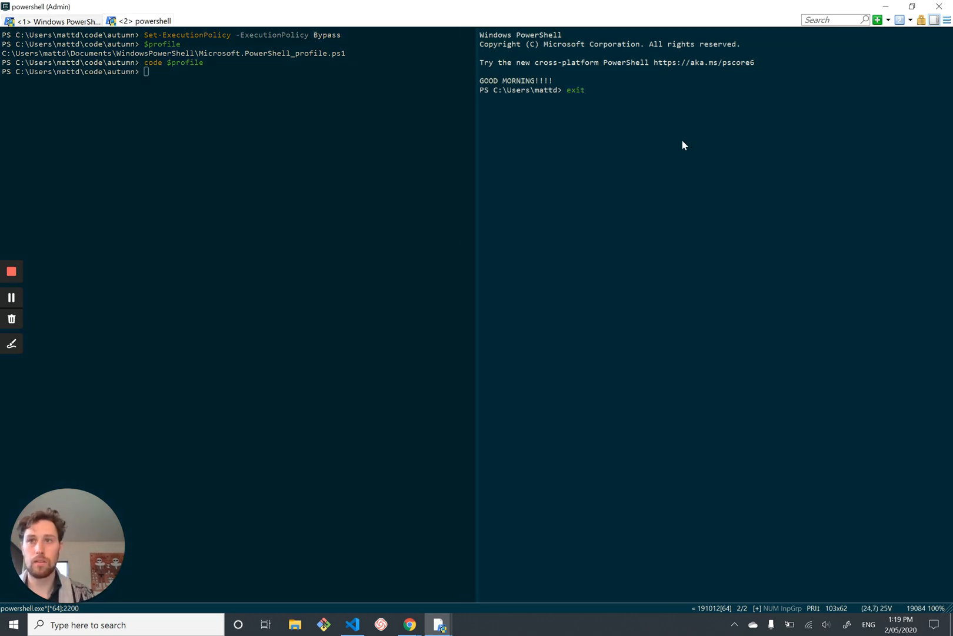
key("Return")
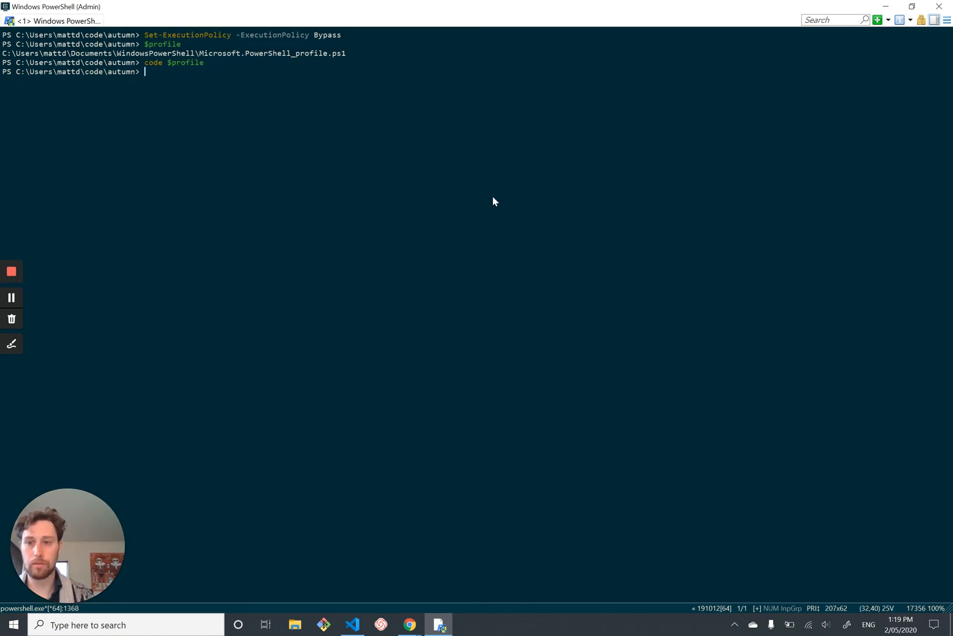
type("code ")
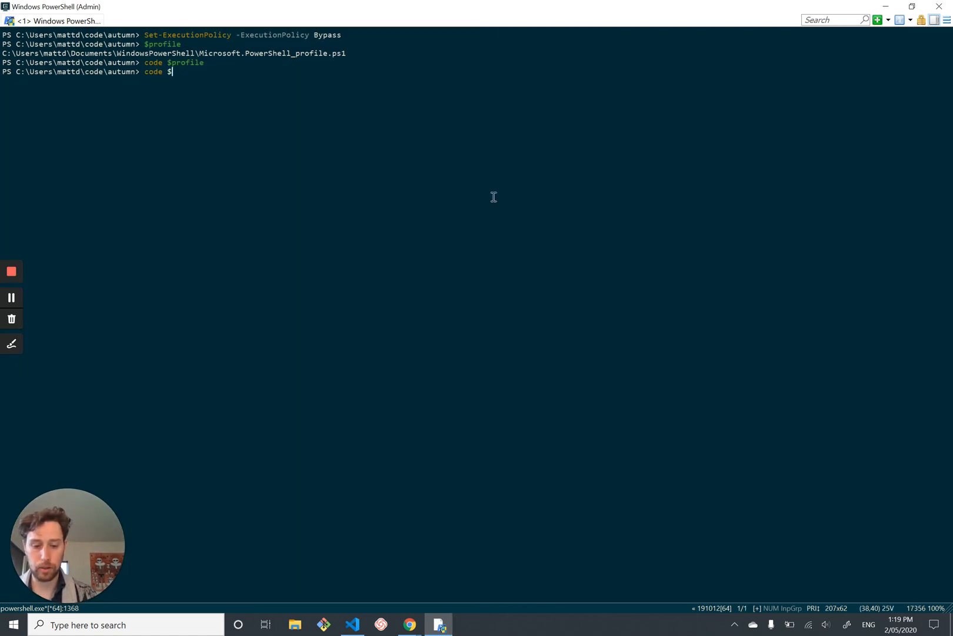
type("$profile")
Step: Reopen the profile in VS Code, delete the greeting line and return to the console
key("Return")
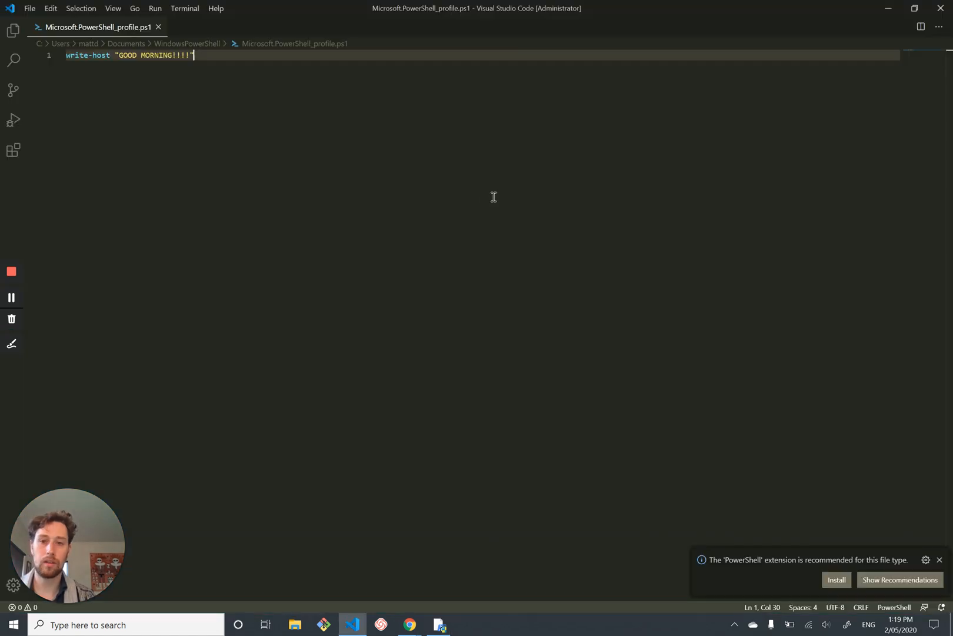
key("Delete")
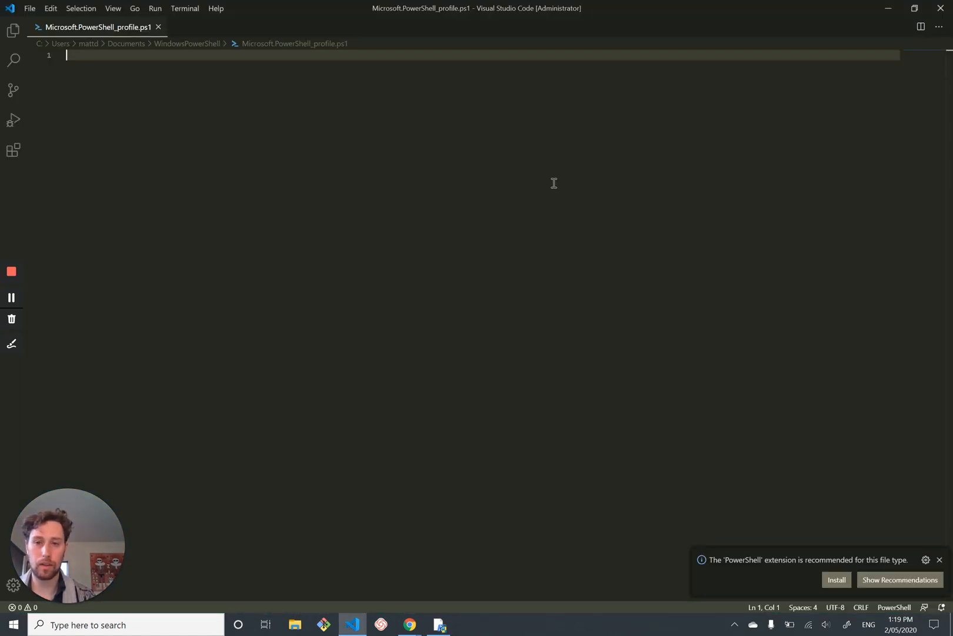
key("alt+Tab")
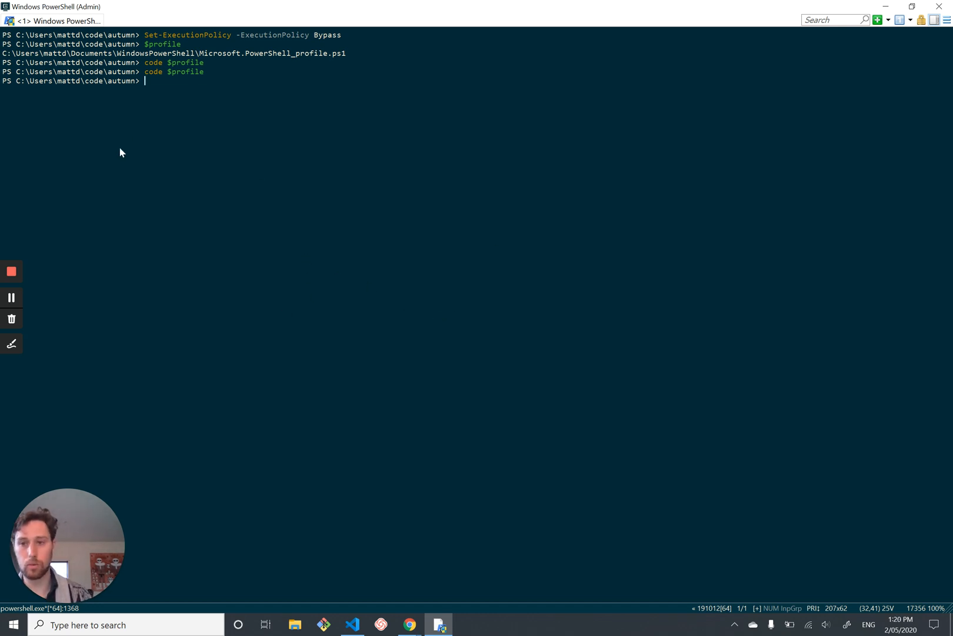
type("ls .\\.git\\")
Step: List .\.git\, check git status and git branch, then clear the console
key("Return")
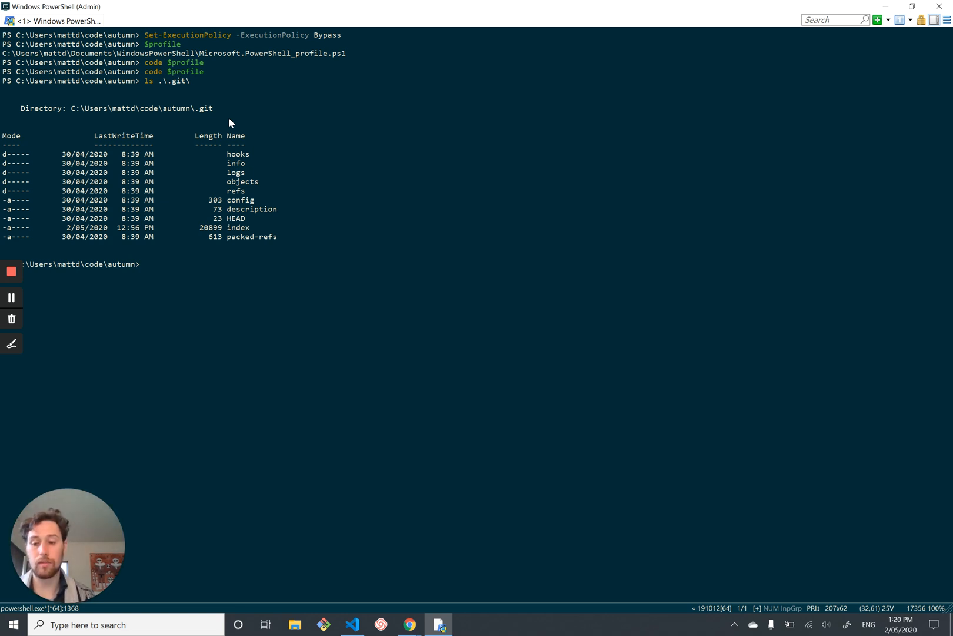
type("git status")
key("Return")
type("git branch")
key("Return")
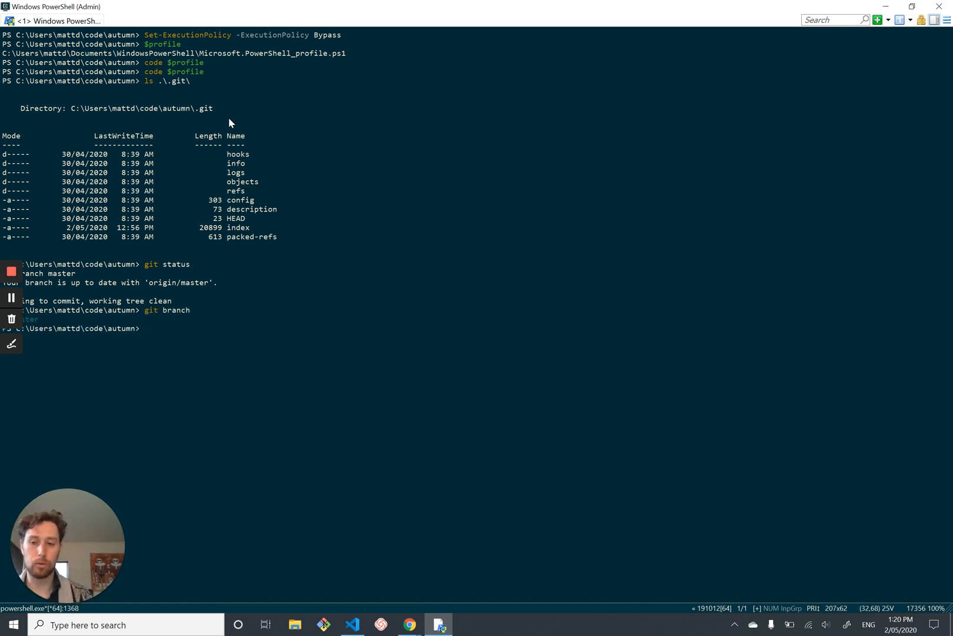
key("Return")
key("Return")
key("Return")
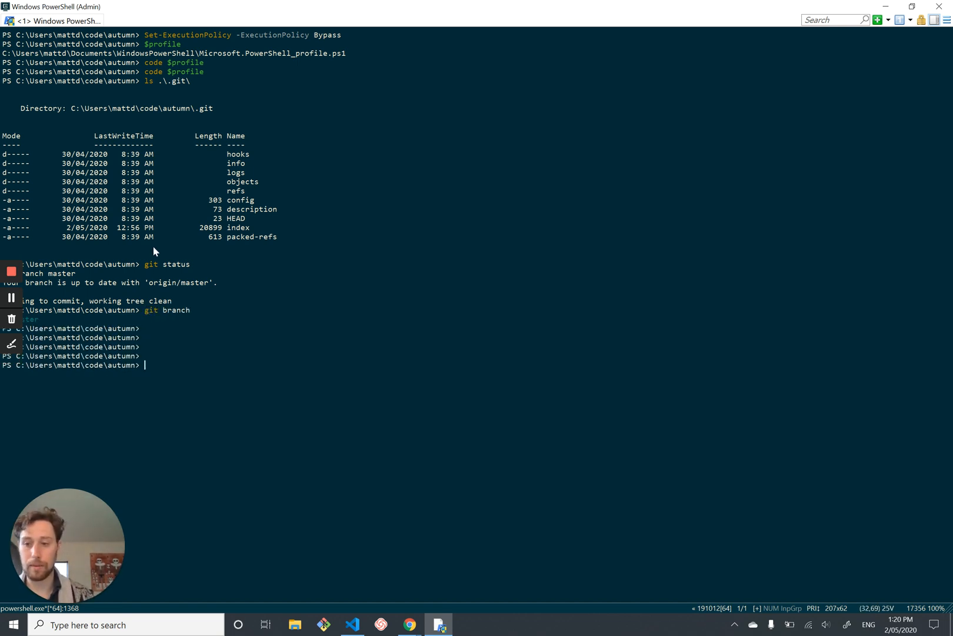
key("Return")
key("ctrl+l")
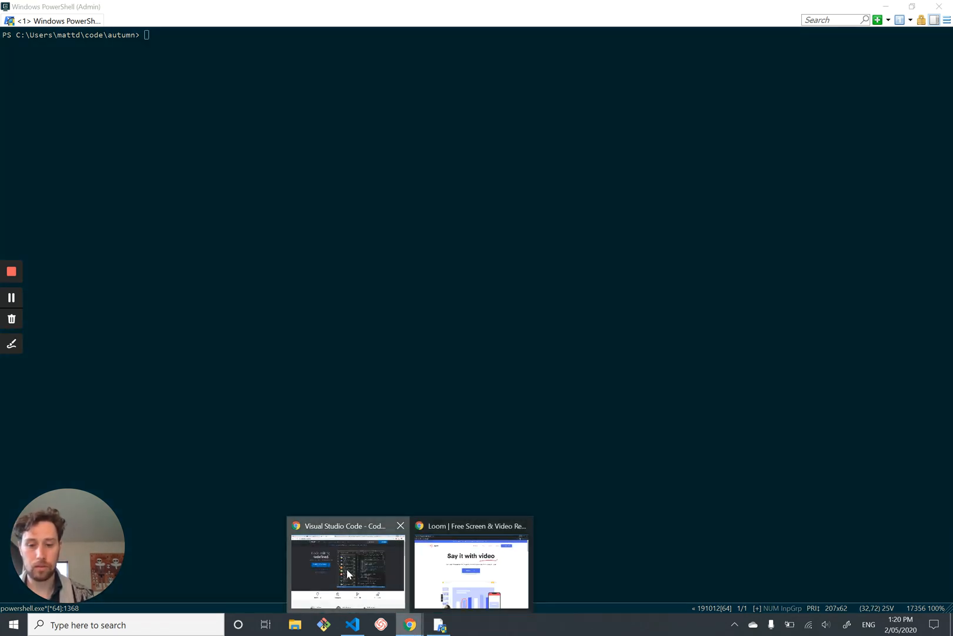
Step: Switch to the posh-git GitHub tab and select the Install-Module posh-git command
left_click(346, 568)
left_click(416, 25)
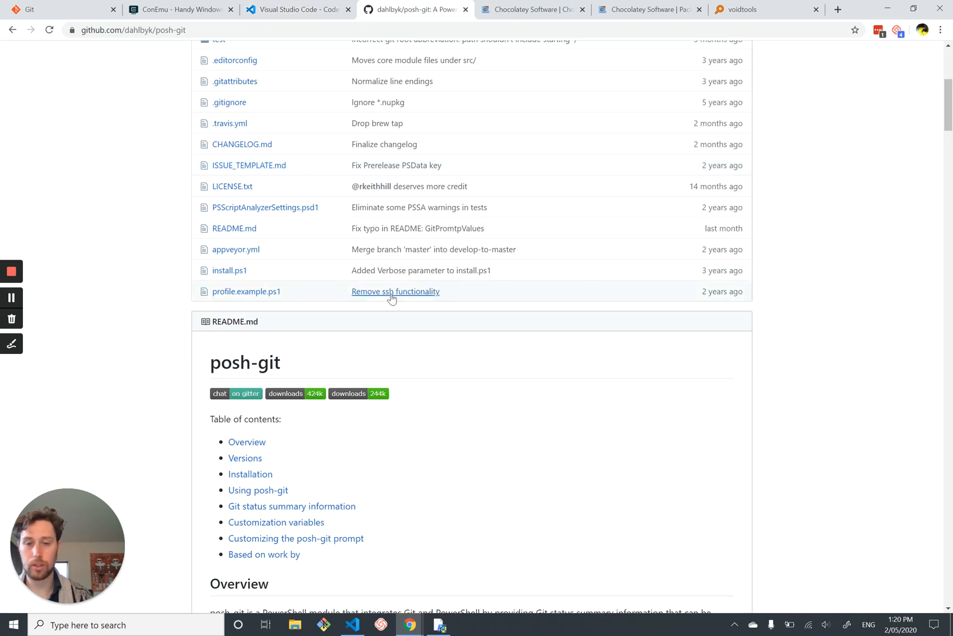
scroll(392, 298, "up", 5)
scroll(391, 299, "up", 3)
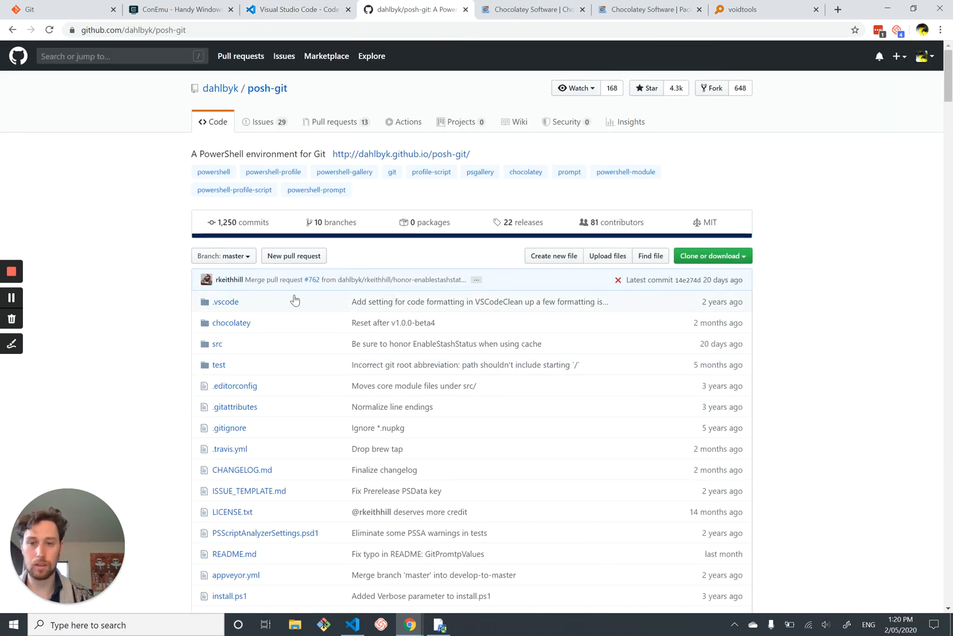
scroll(106, 359, "down", 3)
scroll(106, 360, "down", 3)
scroll(106, 359, "down", 3)
scroll(107, 359, "down", 3)
scroll(106, 359, "down", 3)
scroll(107, 359, "down", 3)
scroll(107, 359, "down", 2)
scroll(107, 360, "down", 3)
scroll(107, 358, "down", 3)
scroll(107, 359, "down", 3)
scroll(107, 359, "down", 3)
scroll(106, 359, "down", 1)
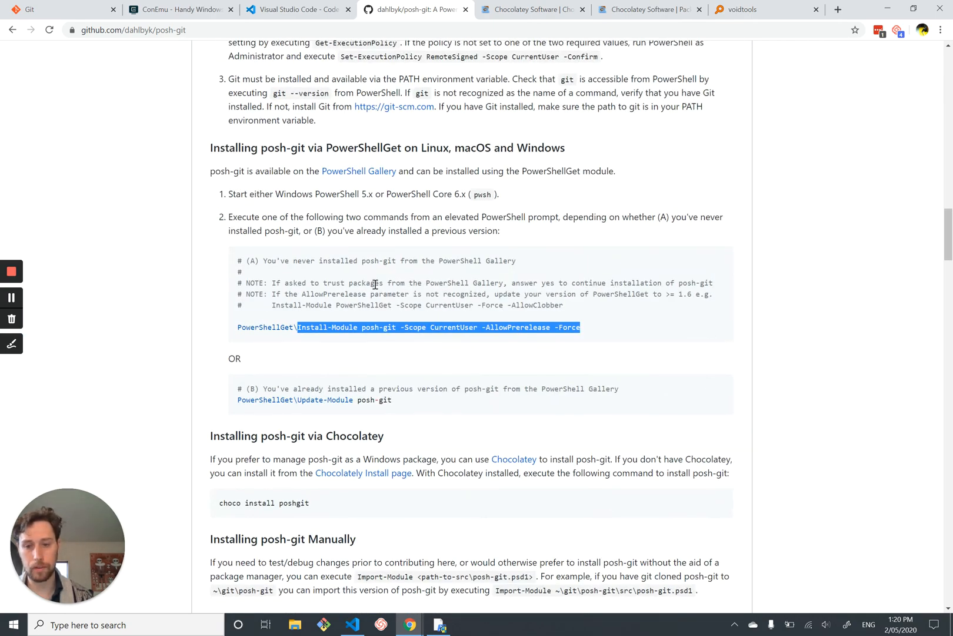
left_click(320, 327)
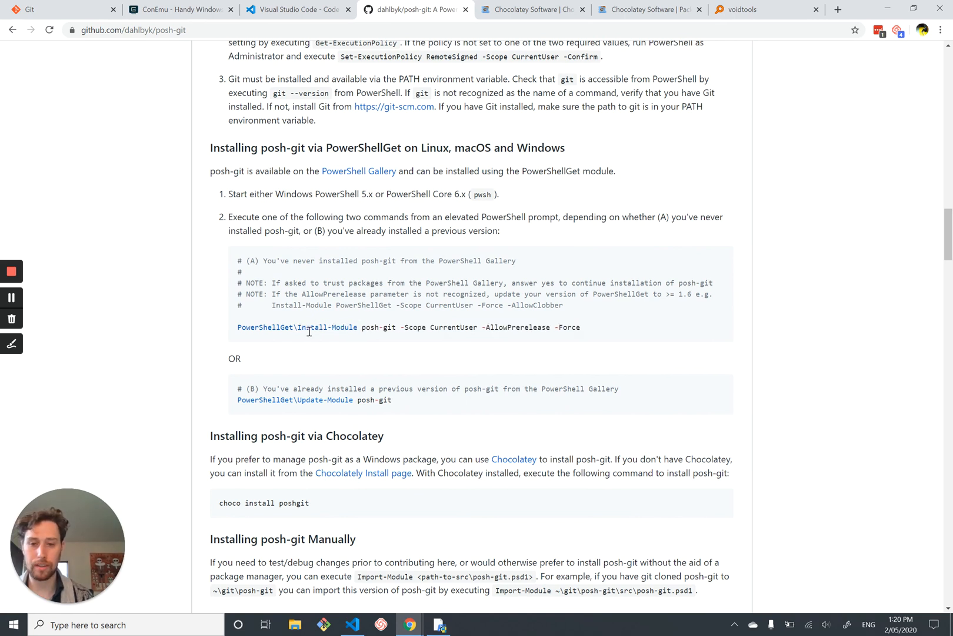
left_click_drag(298, 327, 569, 338)
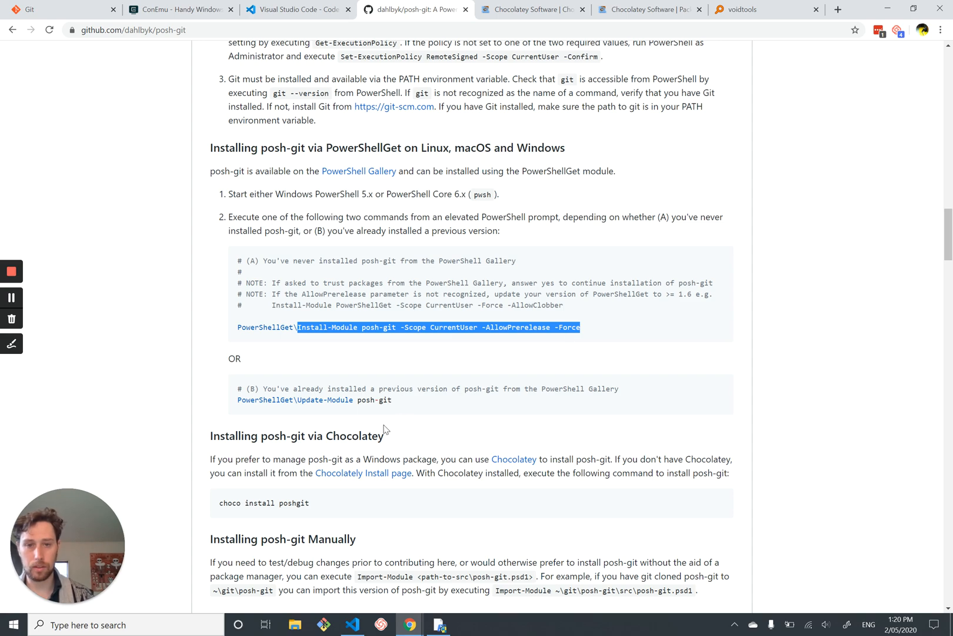
Step: Paste the install command, remove -AllowPrerelease and run Install-Module posh-git -Scope CurrentUser -Force
left_click(439, 623)
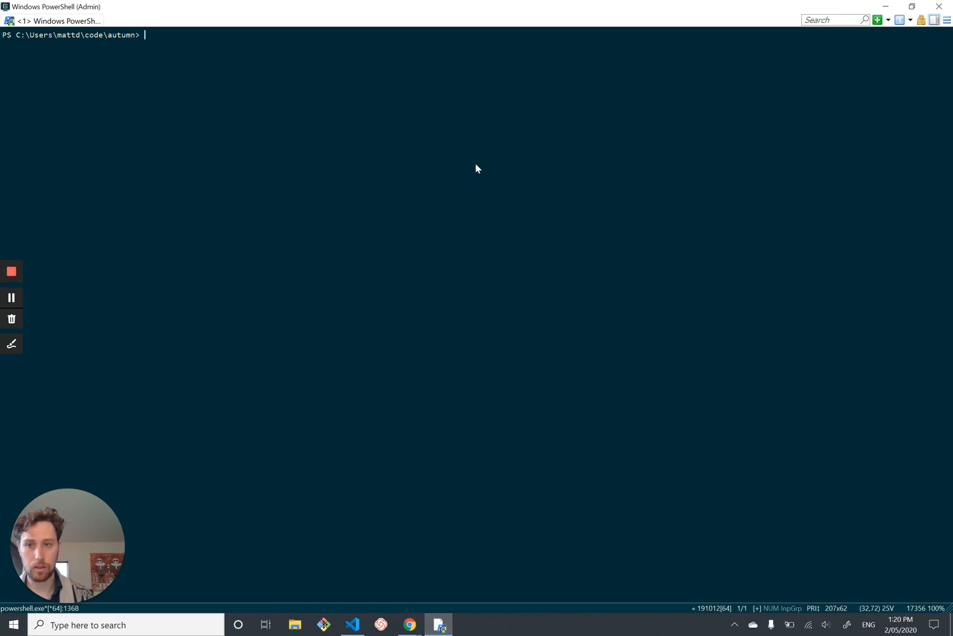
type("Install-Module posh-git -Scope CurrentUser -AllowPrerelease -Force")
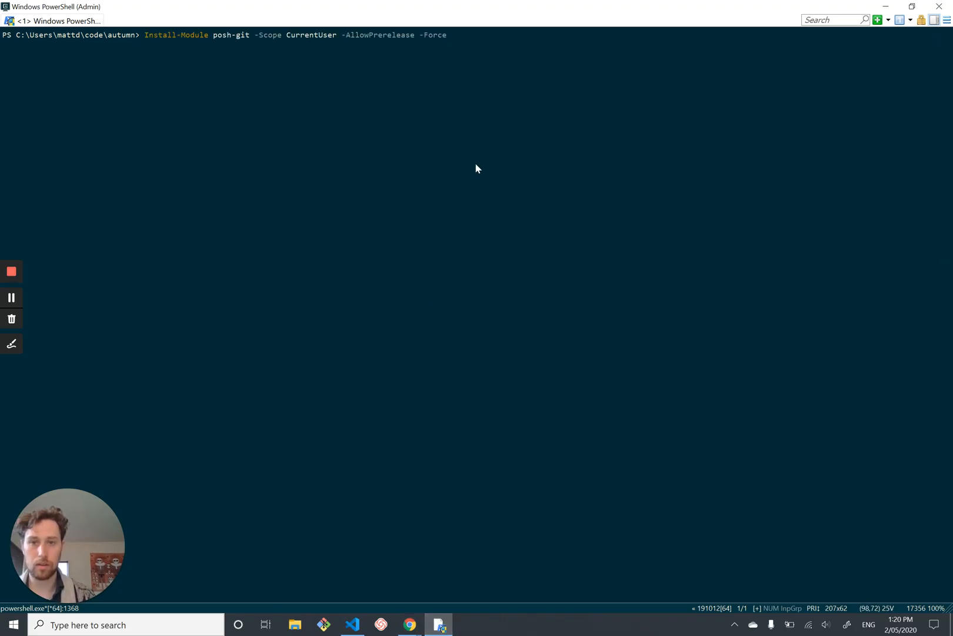
key("Left")
key("Left")
key("Left")
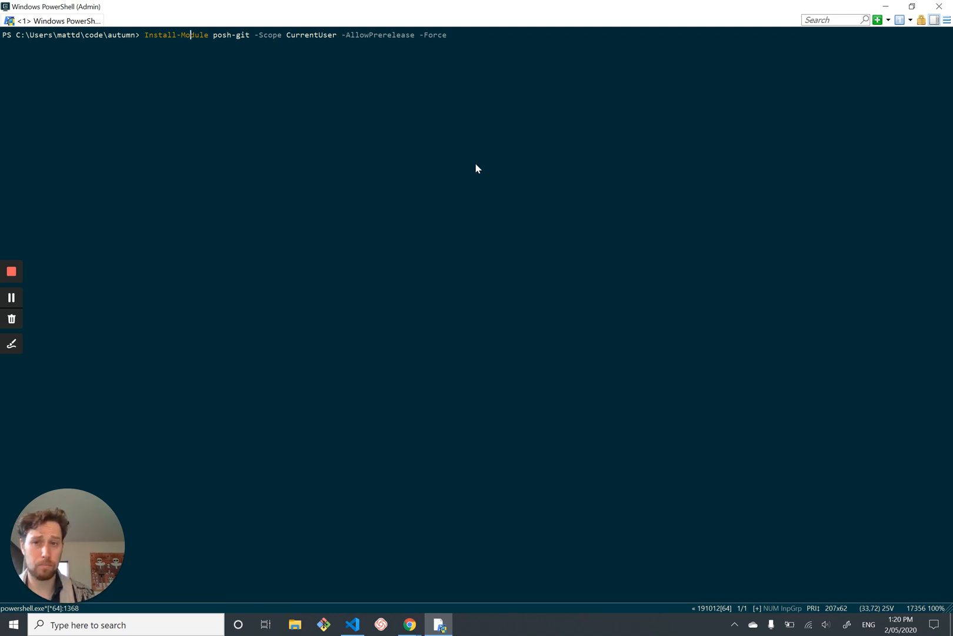
key("Right")
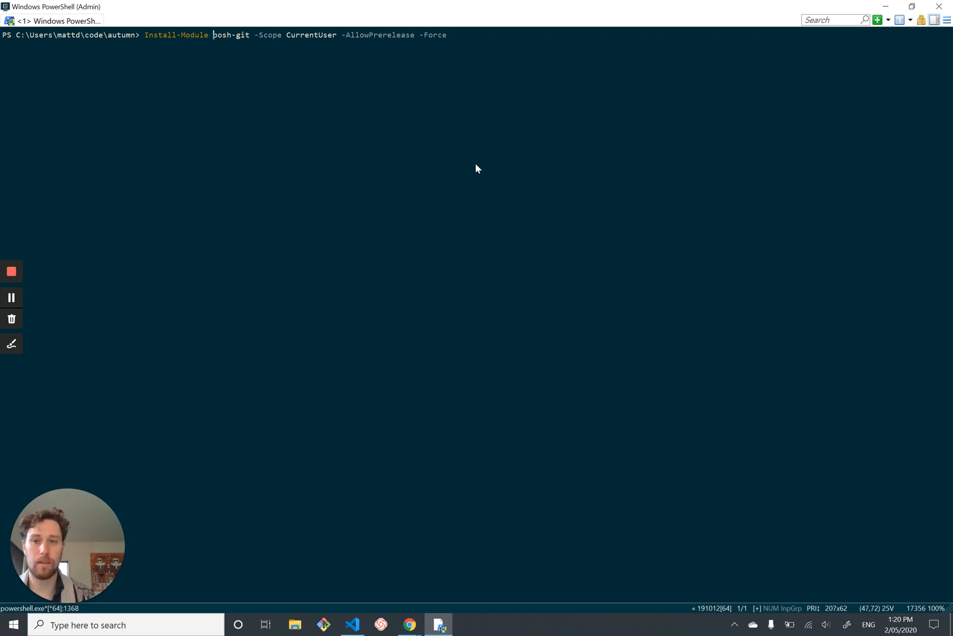
key("Right")
key("Right")
key("Right")
key("Right")
key("Right")
key("Right")
key("Right")
key("BackSpace")
key("BackSpace")
key("BackSpace")
key("BackSpace")
key("BackSpace")
key("BackSpace")
key("BackSpace")
key("BackSpace")
key("BackSpace")
key("BackSpace")
key("BackSpace")
key("BackSpace")
key("BackSpace")
key("BackSpace")
key("BackSpace")
key("BackSpace")
key("Return")
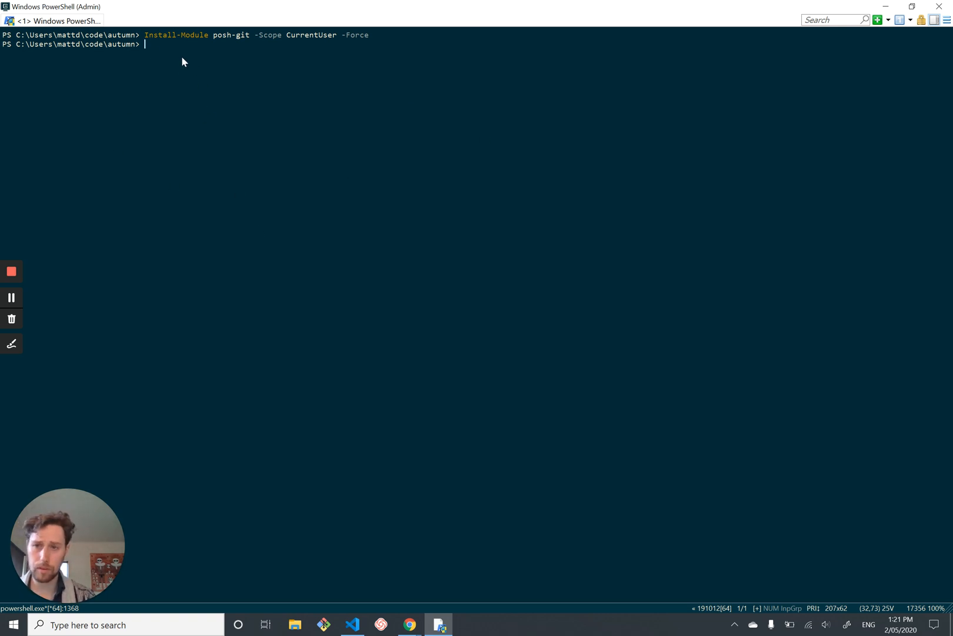
type("import-")
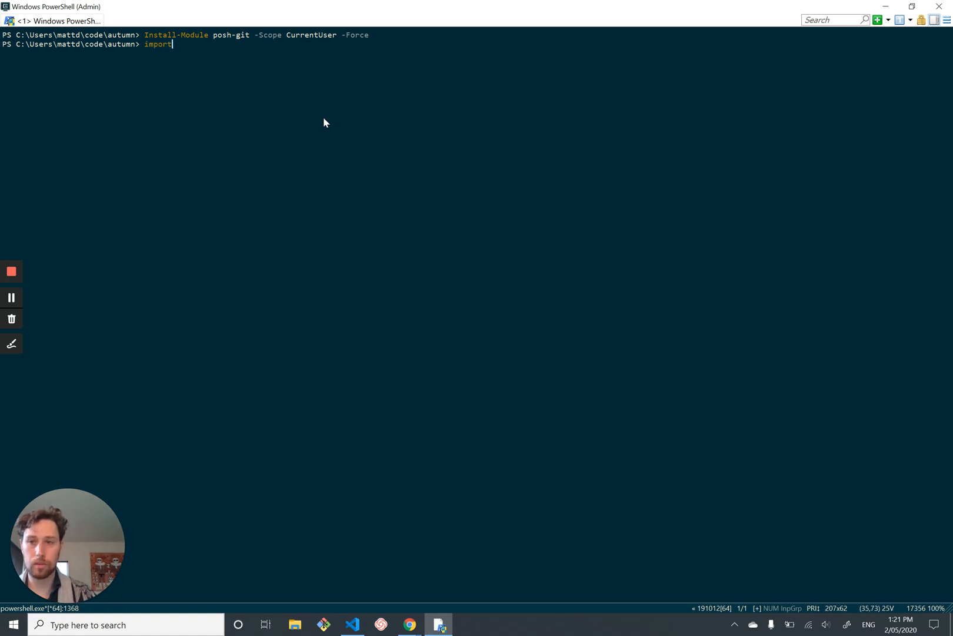
Step: Run Import-Module post-git, then correct it to posh-git and import the module
key("Tab")
type("post-git")
key("Return")
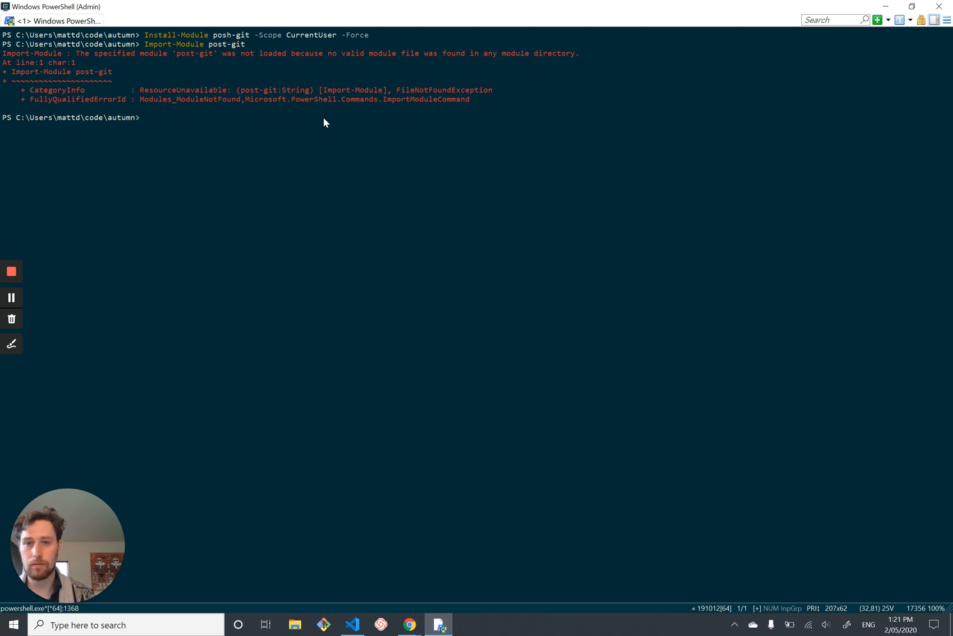
key("Up")
key("Left")
key("Left")
key("Left")
key("BackSpace")
type("h")
key("Return")
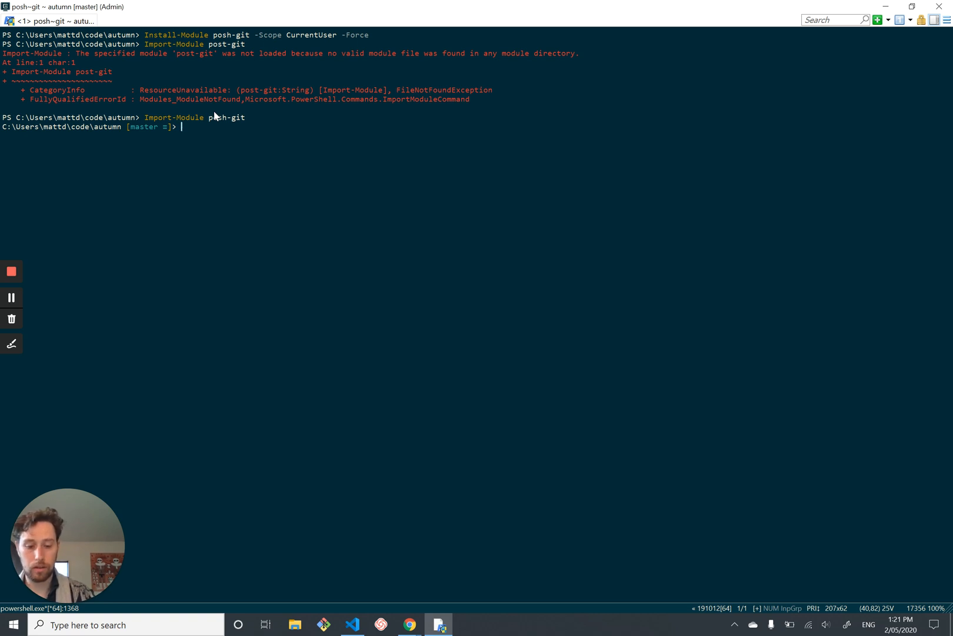
type("new-item foo")
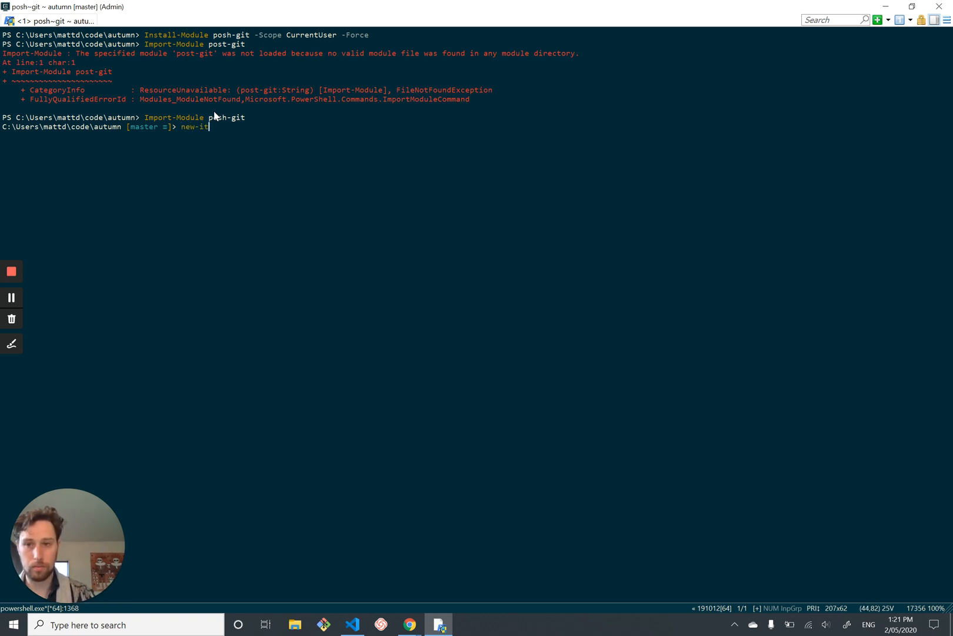
Step: Create the empty file foo in the autumn repo and list the folder contents
key("Return")
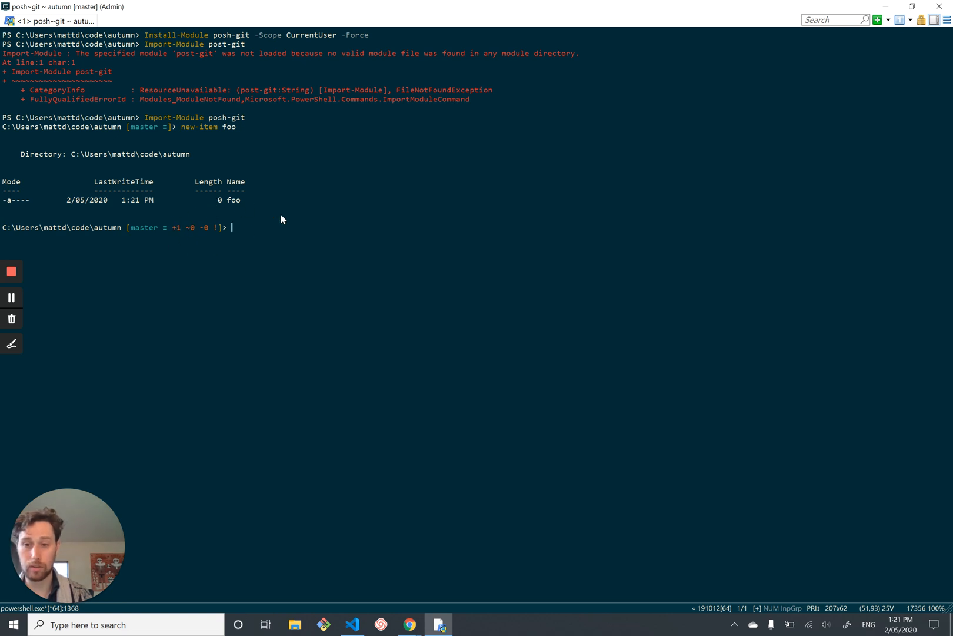
type("ls")
key("Return")
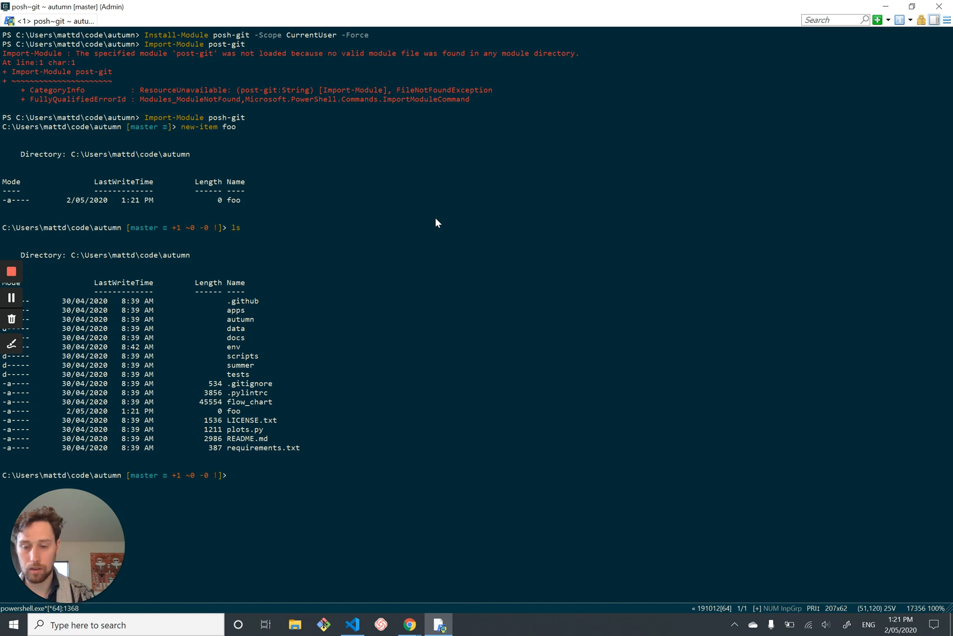
type("rm 0r")
Step: Delete README.md with rm, so the posh-git prompt reports one deleted file
key("BackSpace")
type("-rf test")
key("Tab")
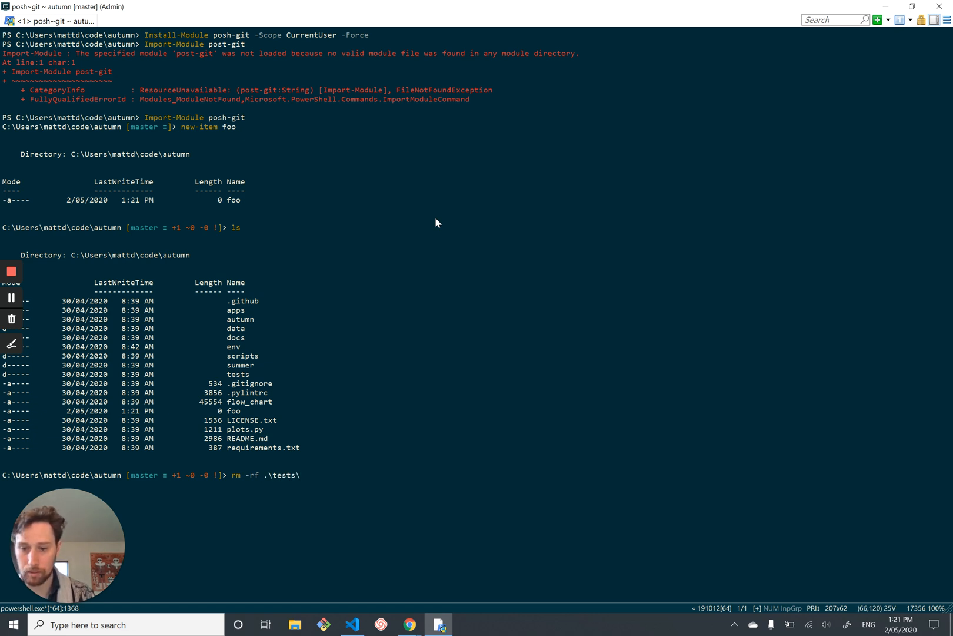
key("BackSpace")
key("BackSpace")
key("BackSpace")
key("BackSpace")
key("BackSpace")
key("BackSpace")
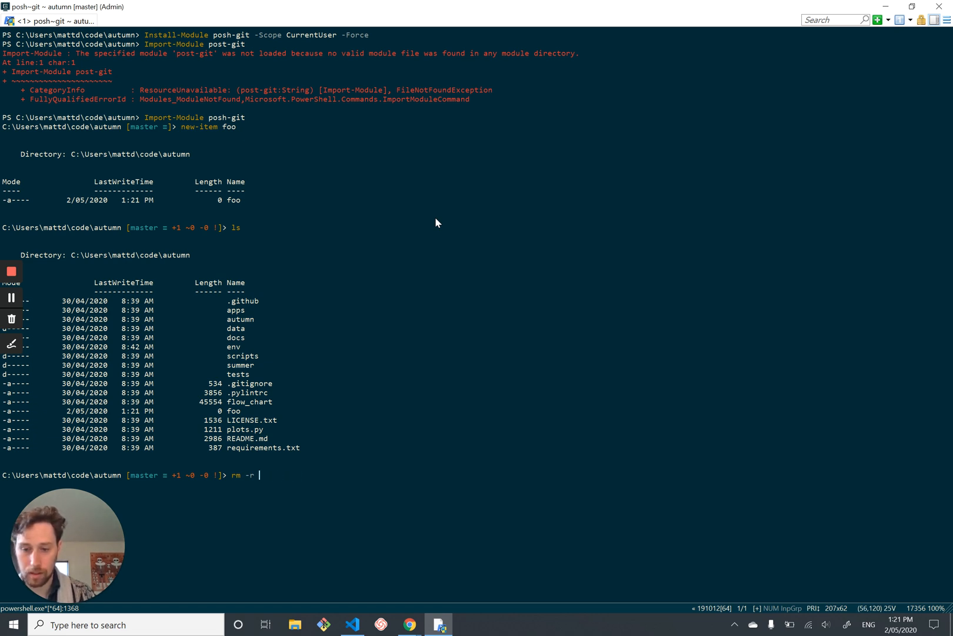
key("BackSpace")
key("BackSpace")
type("RE")
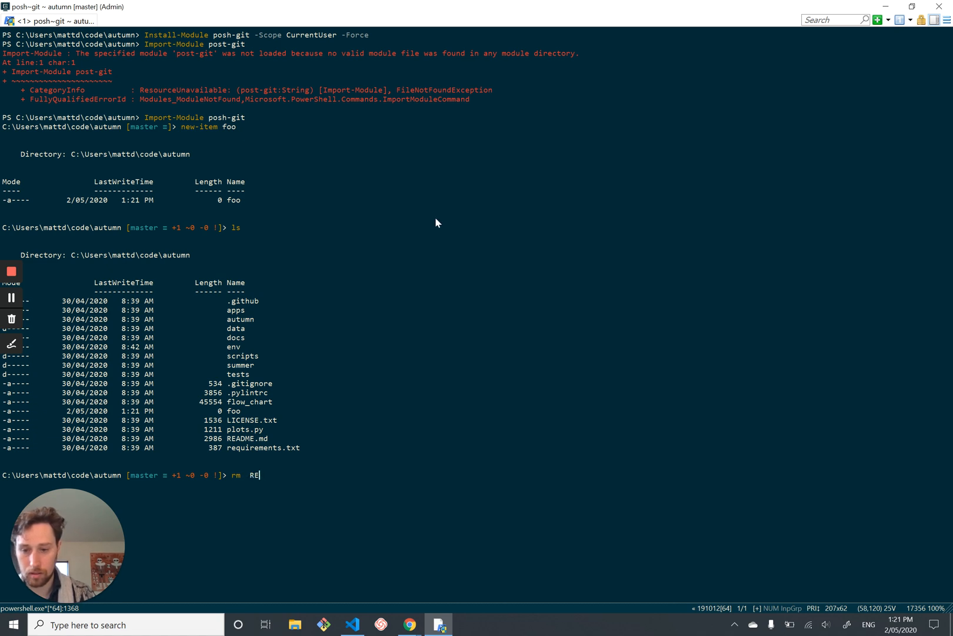
type("MAD")
key("Tab")
key("Return")
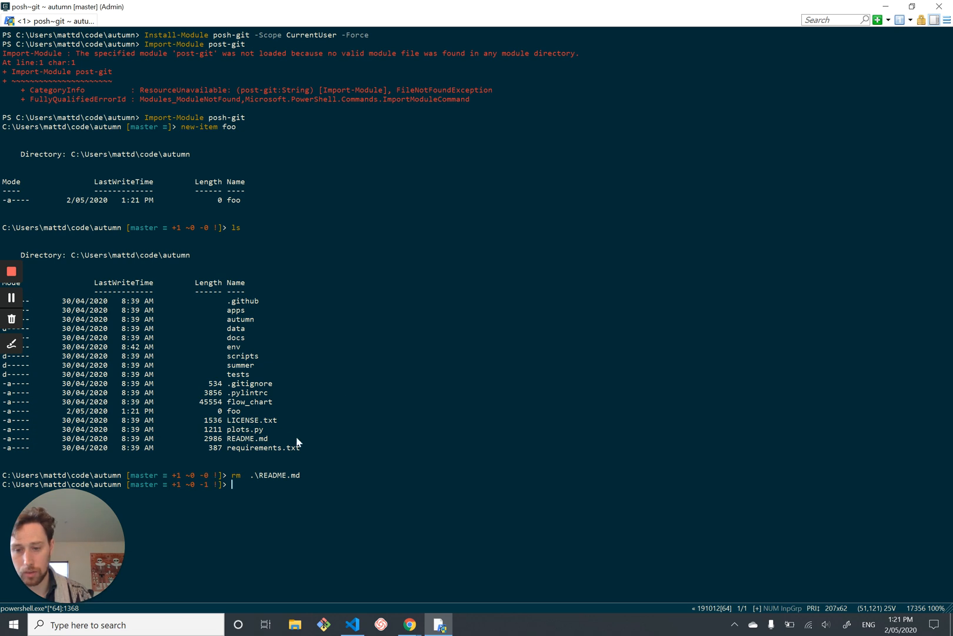
type("git status")
Step: Check git status, discard changes with git reset --hard, and clear the console
key("Return")
key("Return")
key("Return")
key("Return")
key("Return")
key("Return")
key("Return")
key("Return")
key("Return")
key("Return")
key("Return")
key("Return")
key("Return")
key("Return")
key("Return")
key("Return")
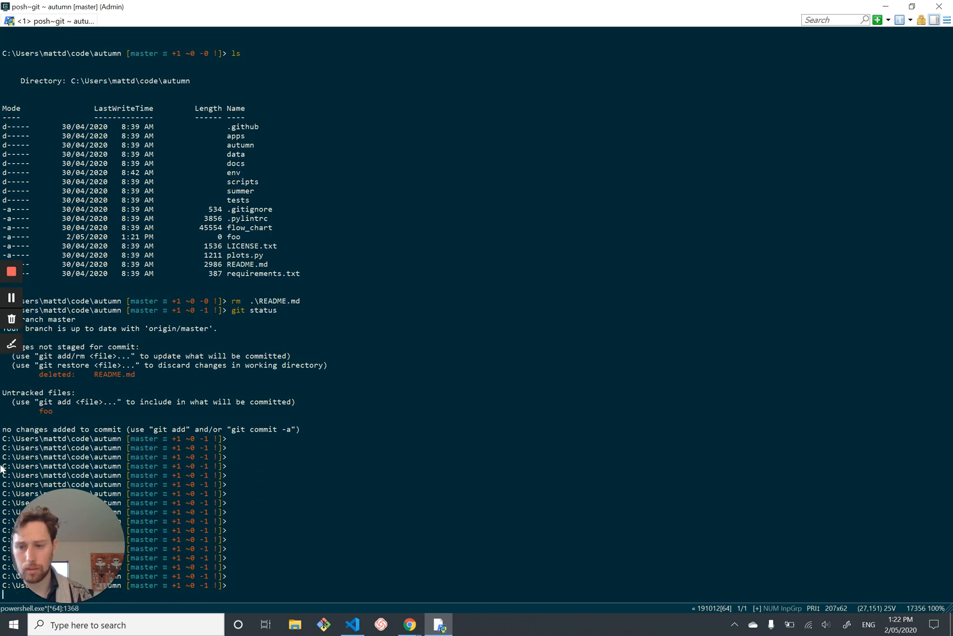
key("Return")
key("Return")
key("Return")
key("Return")
key("Return")
key("Return")
key("Return")
key("Return")
key("Return")
key("Return")
key("Return")
key("Return")
key("Return")
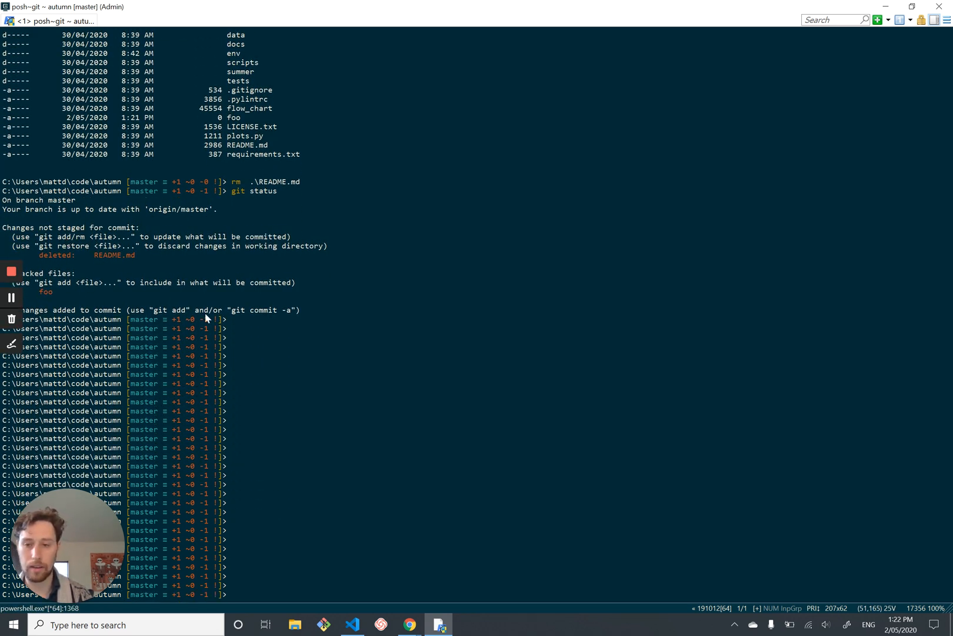
type("git ")
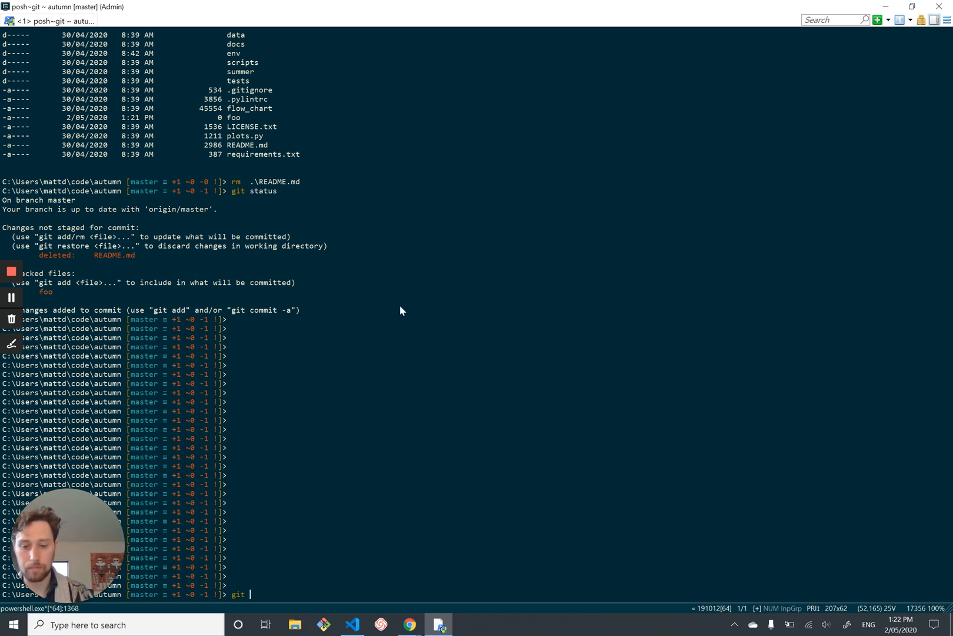
type(" reset")
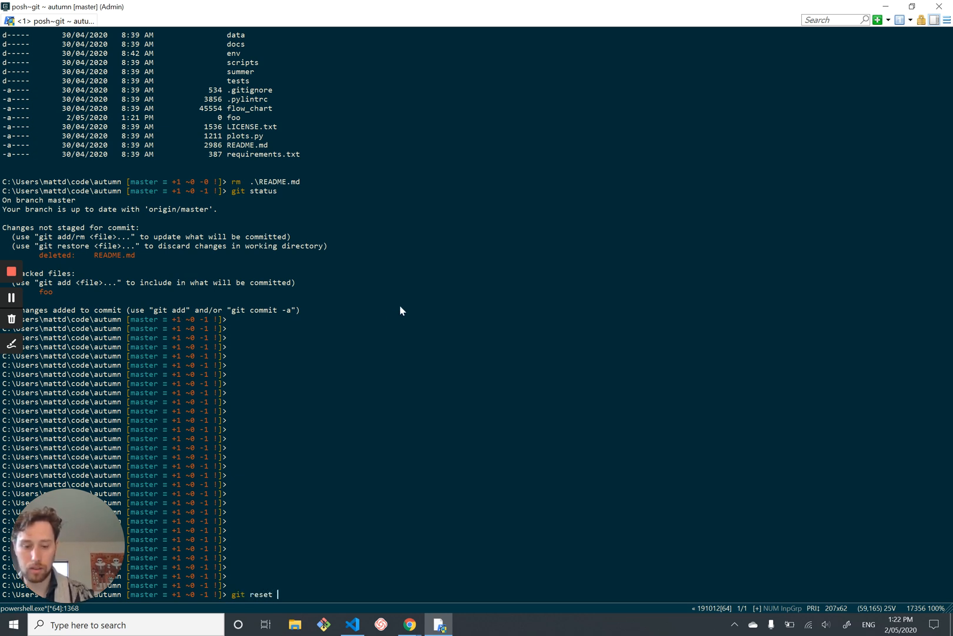
type(" --hard")
key("Return")
type("clear")
key("Return")
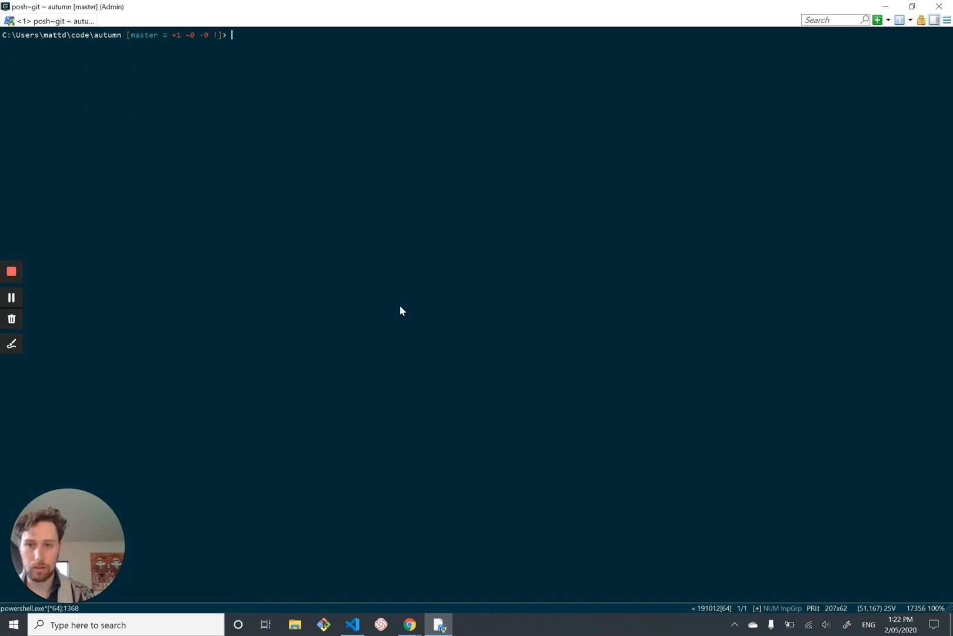
type("rm foo")
Step: Remove the untracked foo file and list the local branches with git branch
key("Tab")
key("Return")
type("git ")
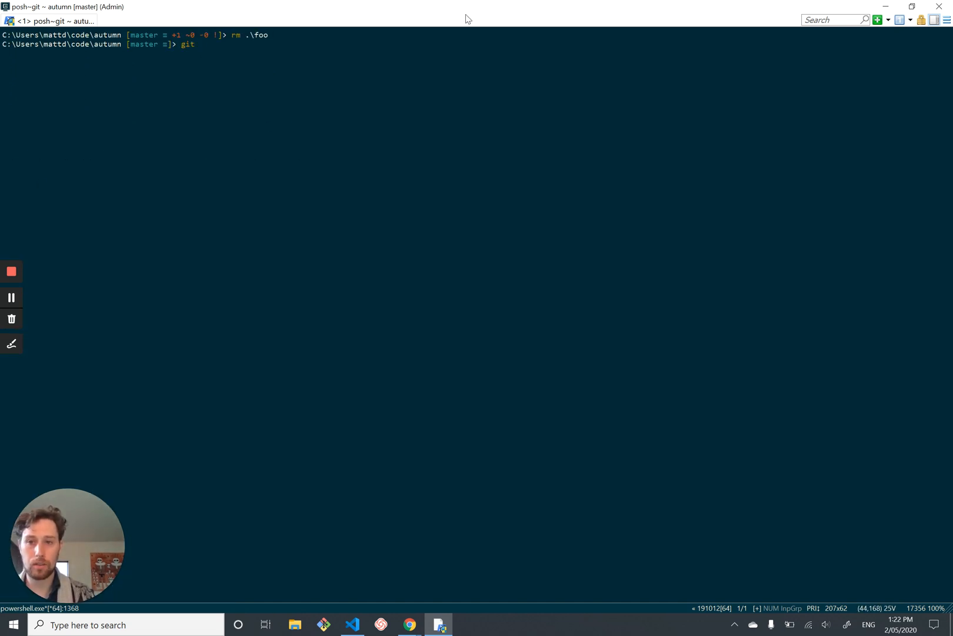
type("b")
key("Return")
type("git branch")
key("Return")
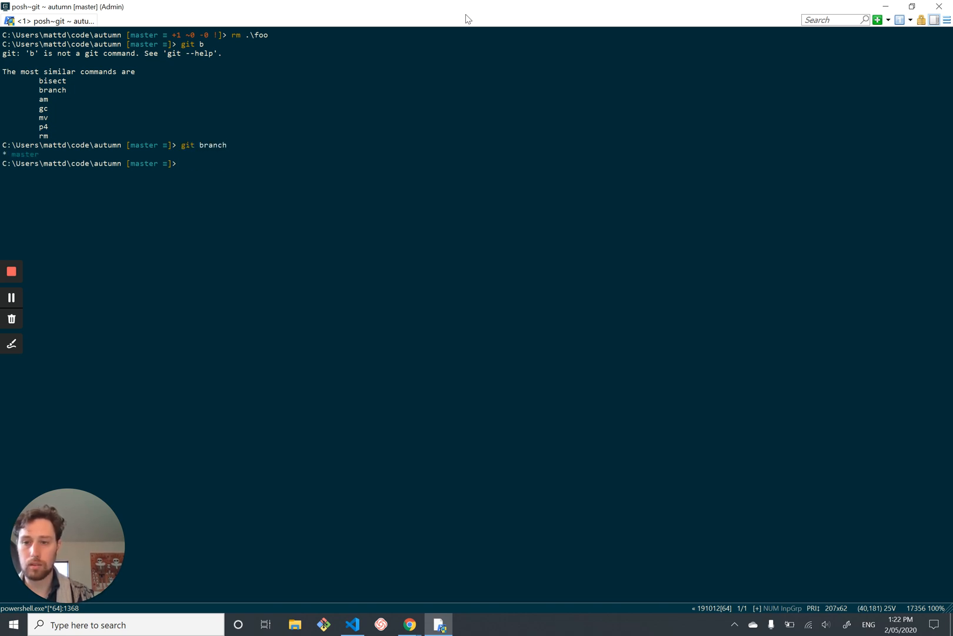
type("it checkout ref")
Step: Check out refactor/stratifications, return to master, and start a second PowerShell pane
key("Tab")
key("Return")
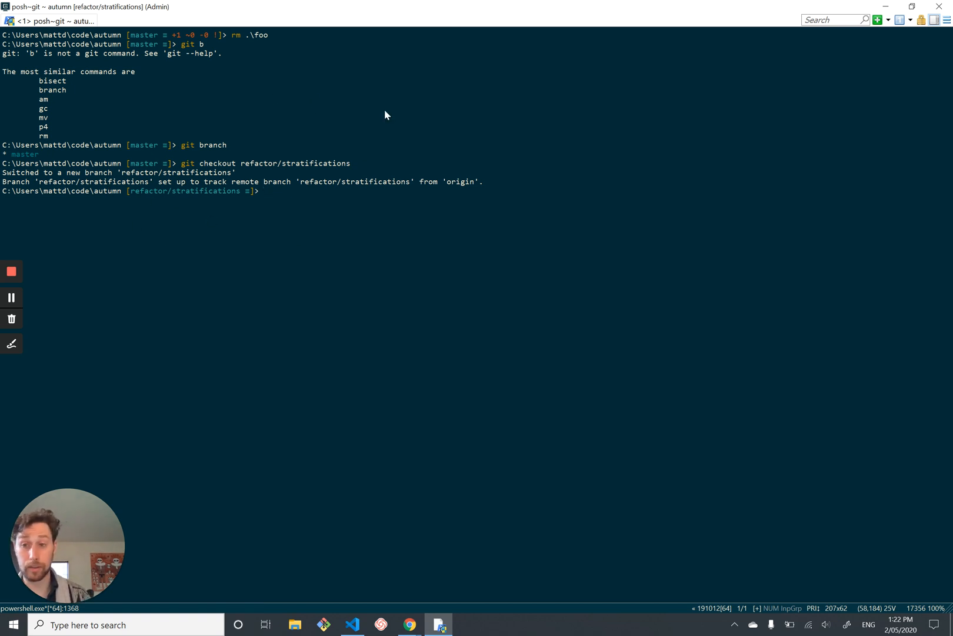
type("git checkout master")
key("Return")
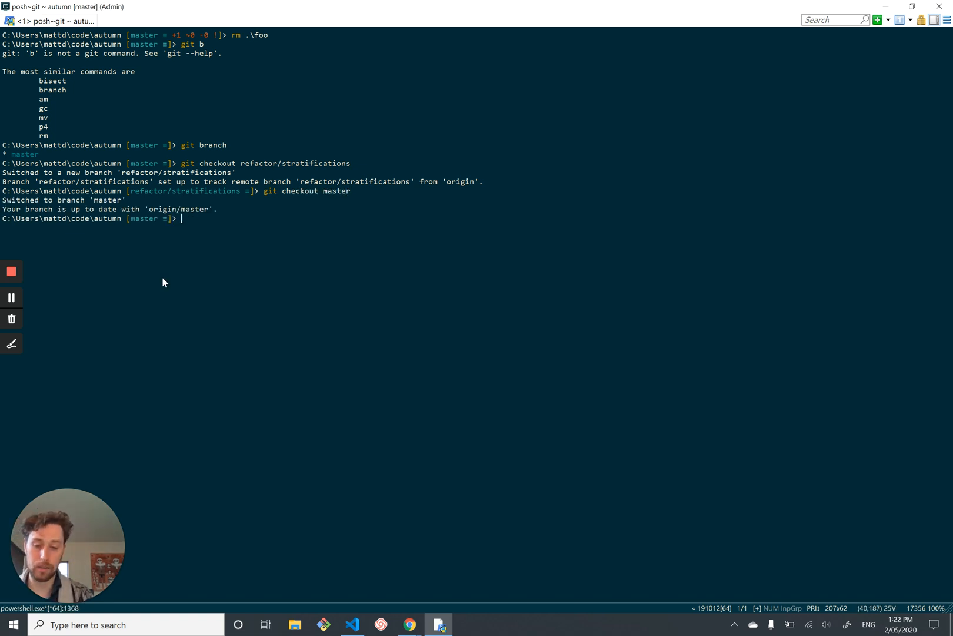
key("ctrl+shift+e")
type("import-")
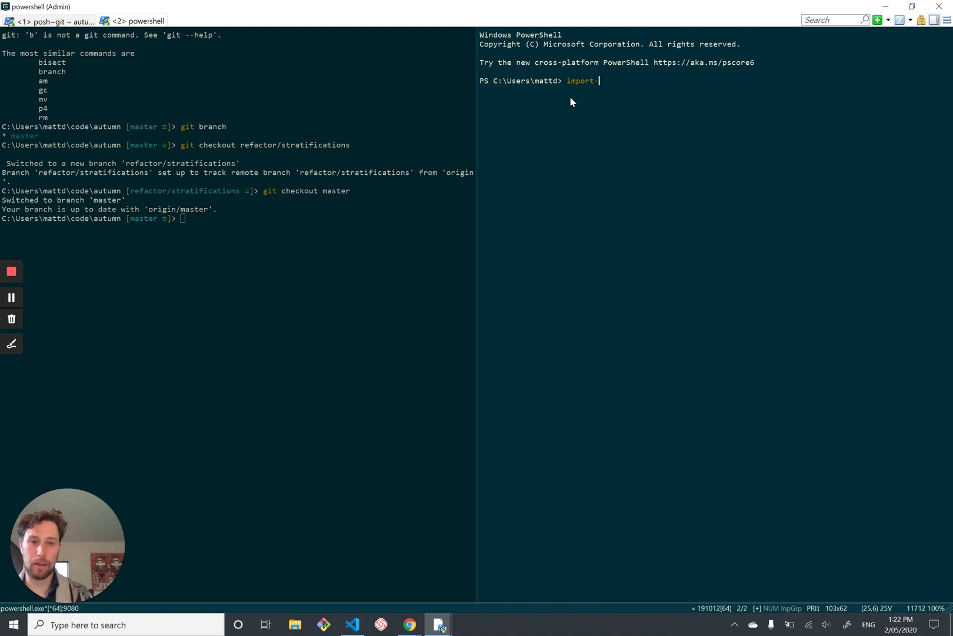
Step: Abandon the Import-Alias command, exit the second PowerShell pane, and clear the console
key("Tab")
type("iwedhywegfw")
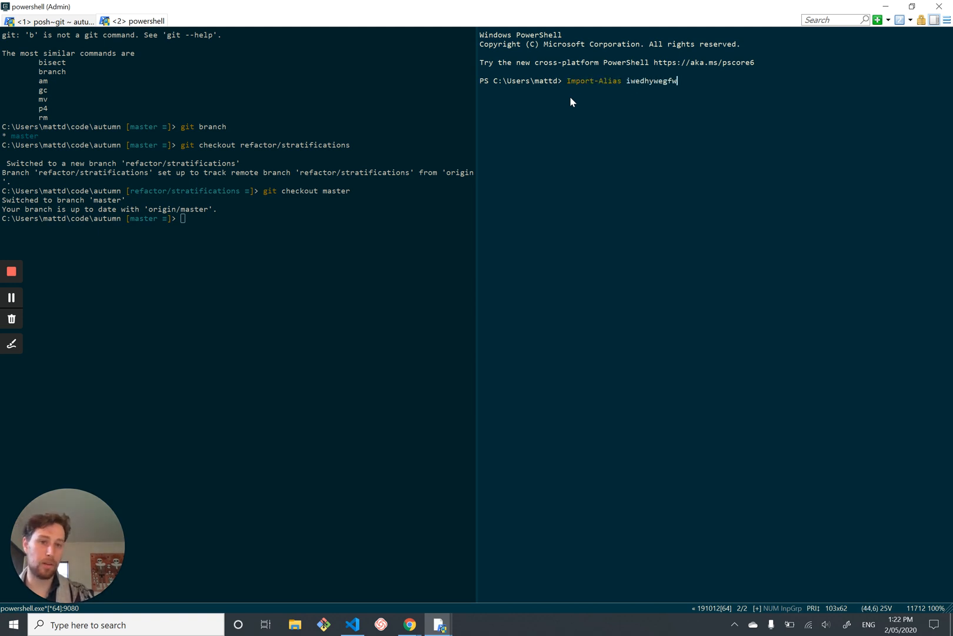
key("Escape")
type("e")
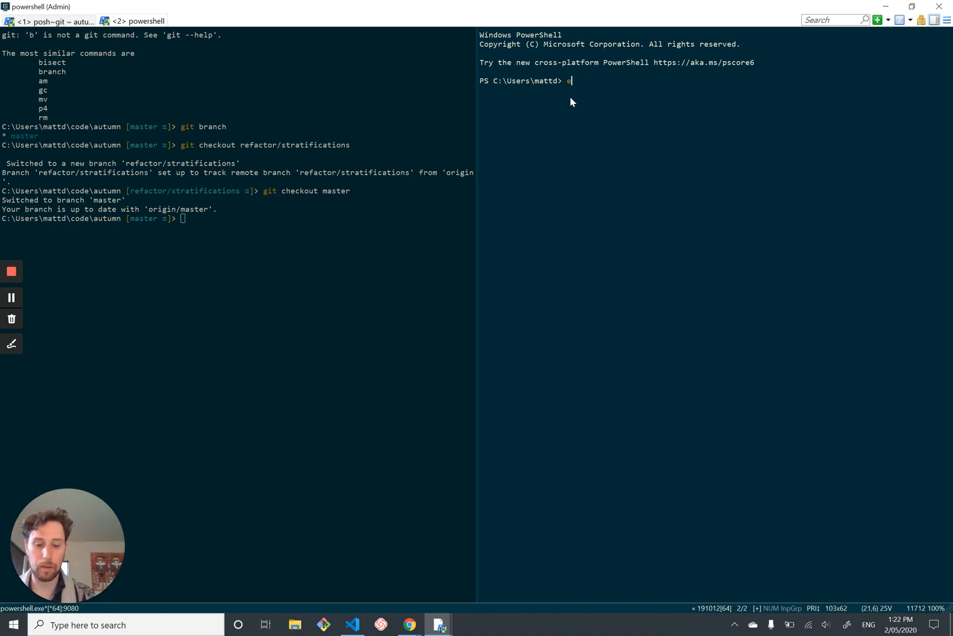
type("xit")
key("Return")
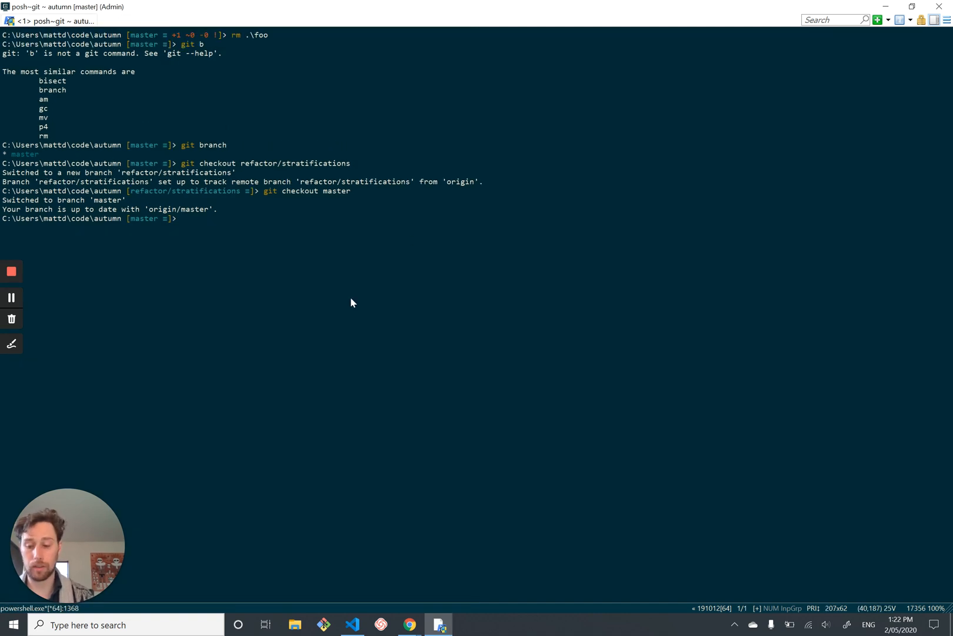
type("cls")
key("Return")
type("ode $profile")
Step: Write import-module posh-git into the PowerShell profile in VS Code, save and close it
key("Return")
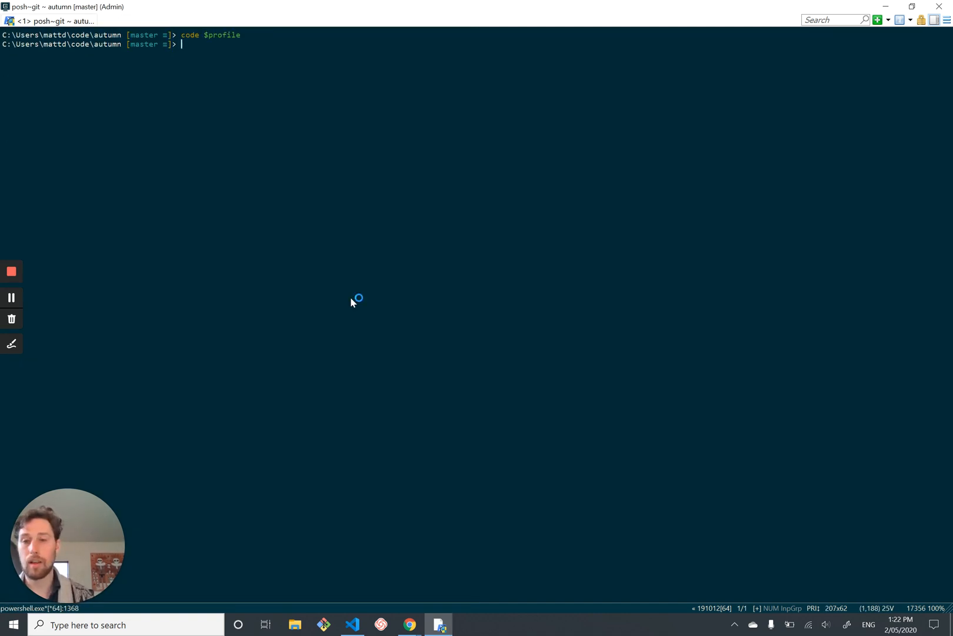
type("import")
key("BackSpace")
type("-modile posh git")
key("ctrl+s")
key("ctrl+w")
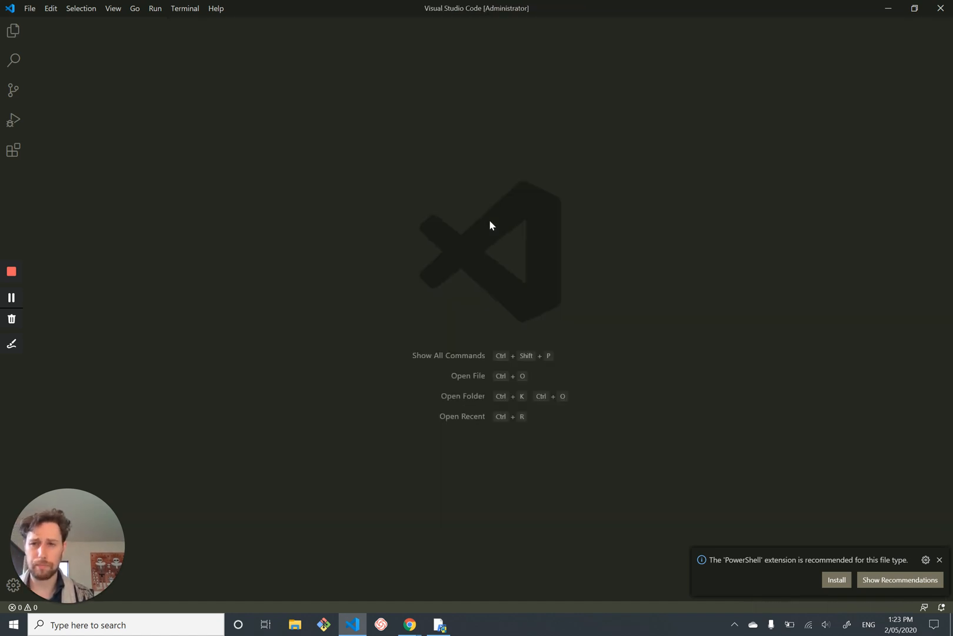
key("alt+Tab")
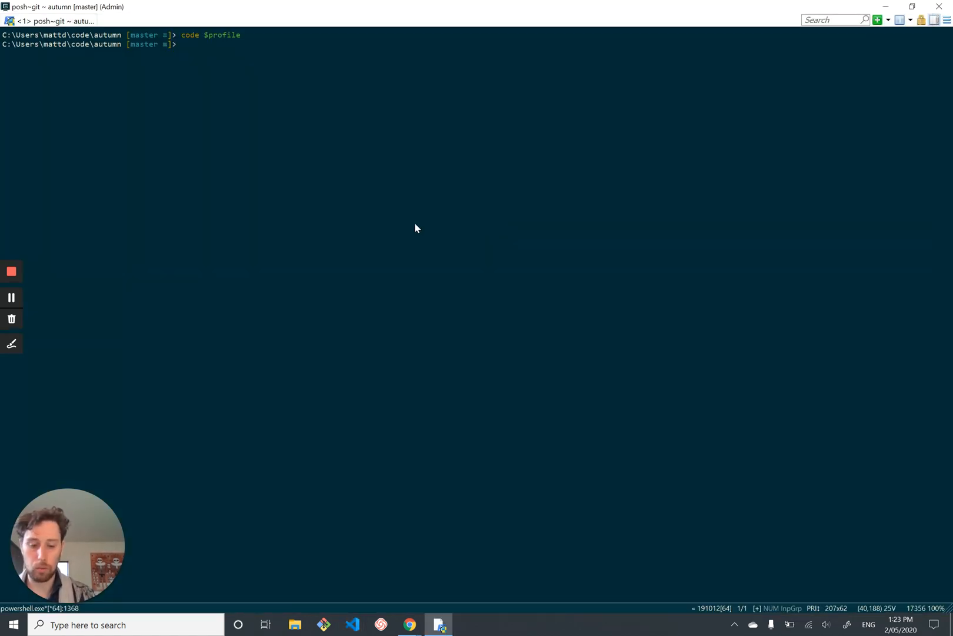
Step: Test the profile in a new PowerShell pane, then reopen it with code $profile
key("ctrl+shift+e")
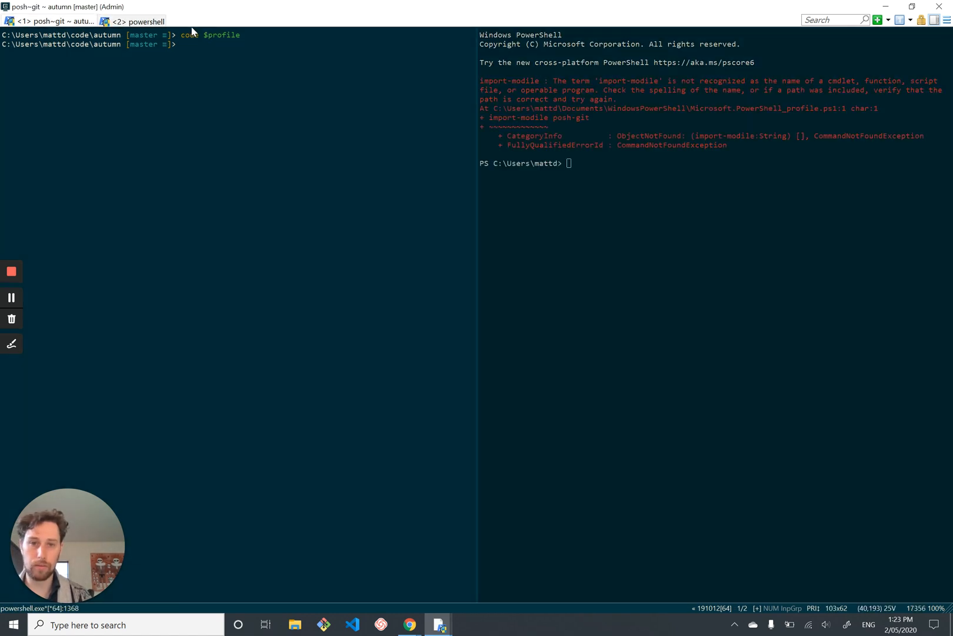
left_click(332, 195)
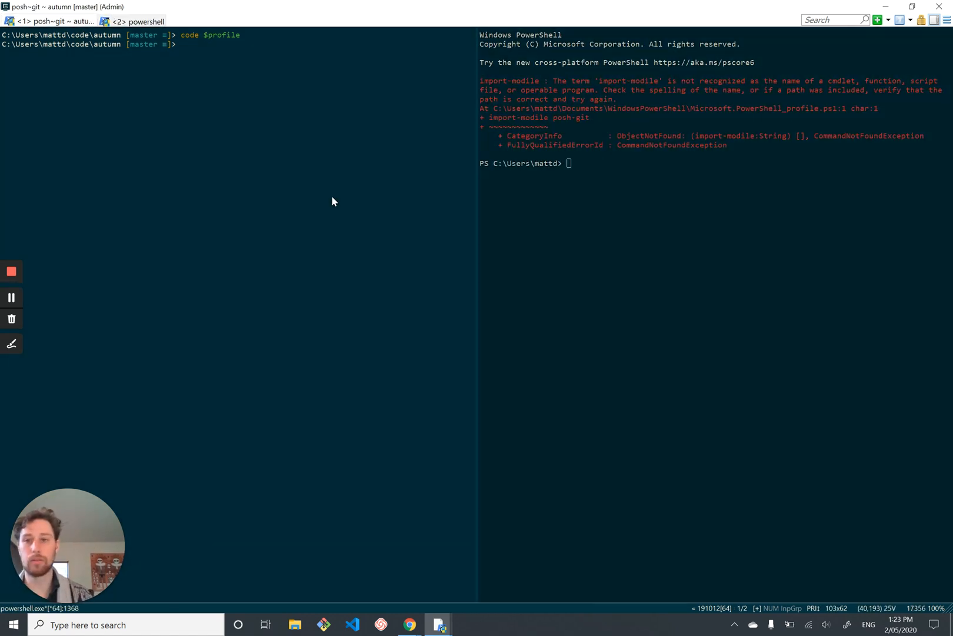
key("Up")
key("Return")
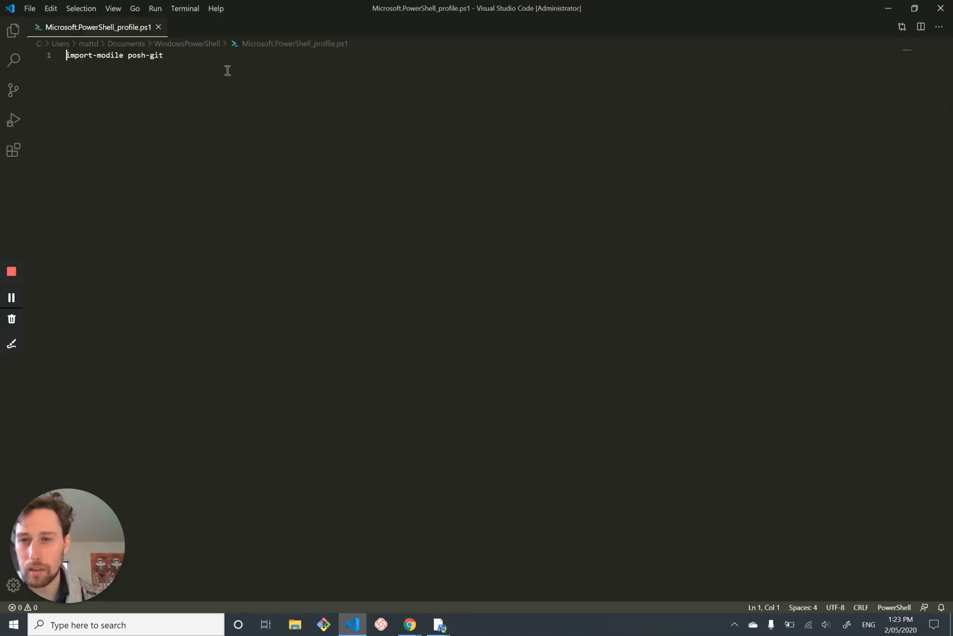
Step: Fix the modile typo to module, save the profile, and return to the terminal
left_click(115, 55)
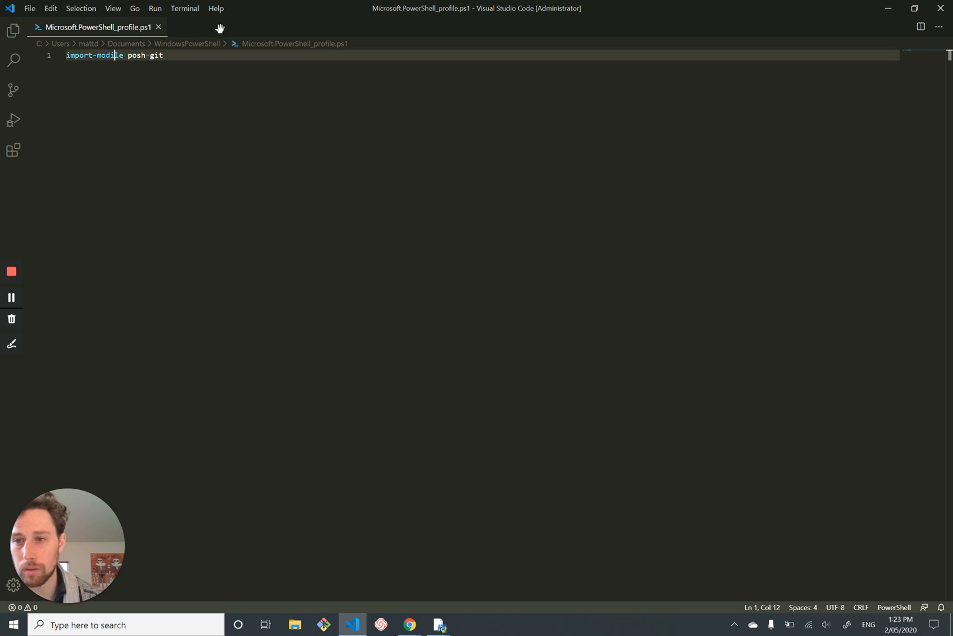
key("BackSpace")
type("u")
key("ctrl+s")
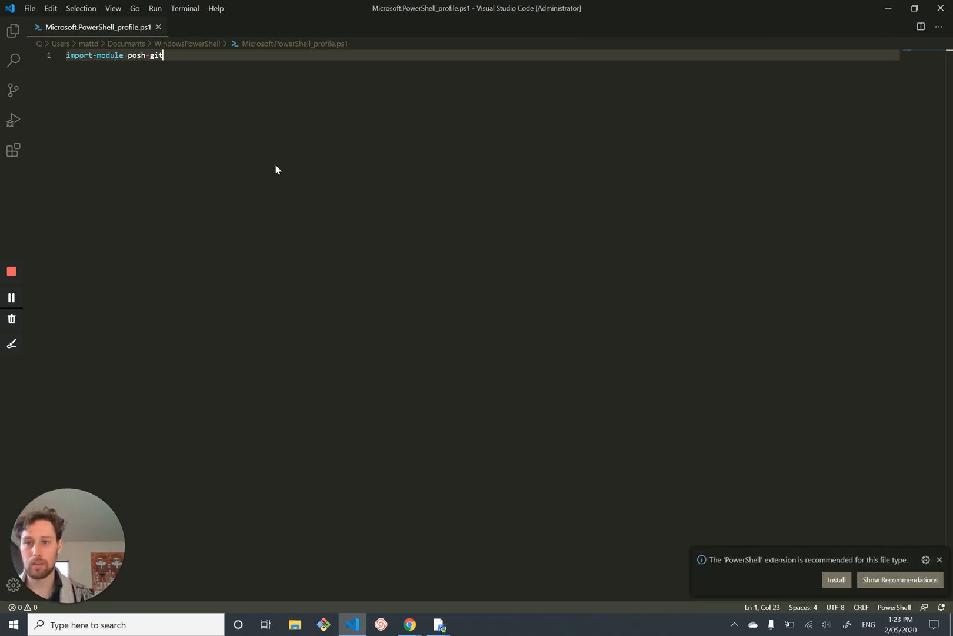
key("ctrl+w")
key("alt+Tab")
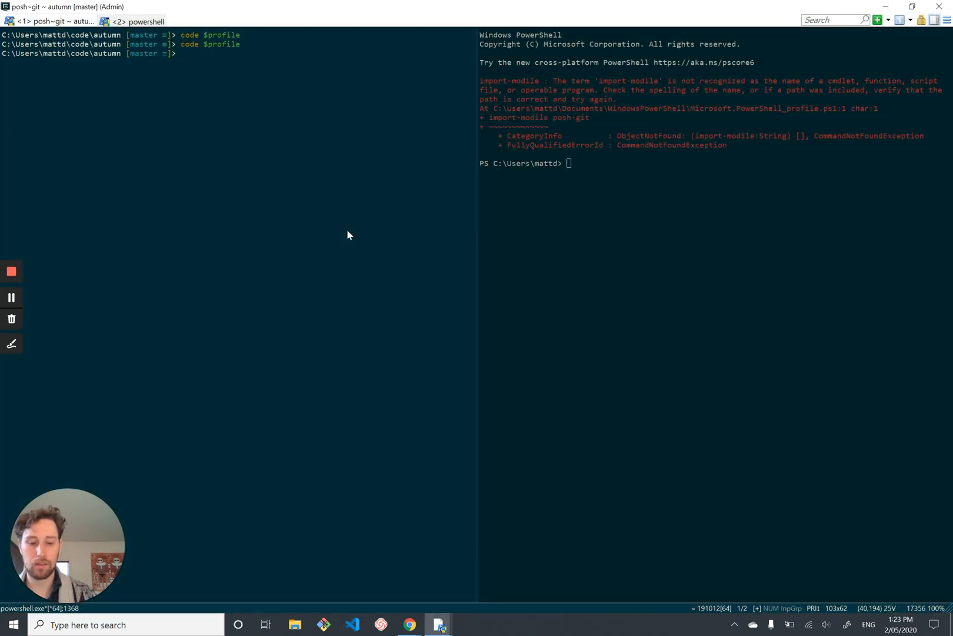
Step: Load the profile in a new PowerShell and cd into .\code\autumn to see the posh-git prompt
key("ctrl+shift+o")
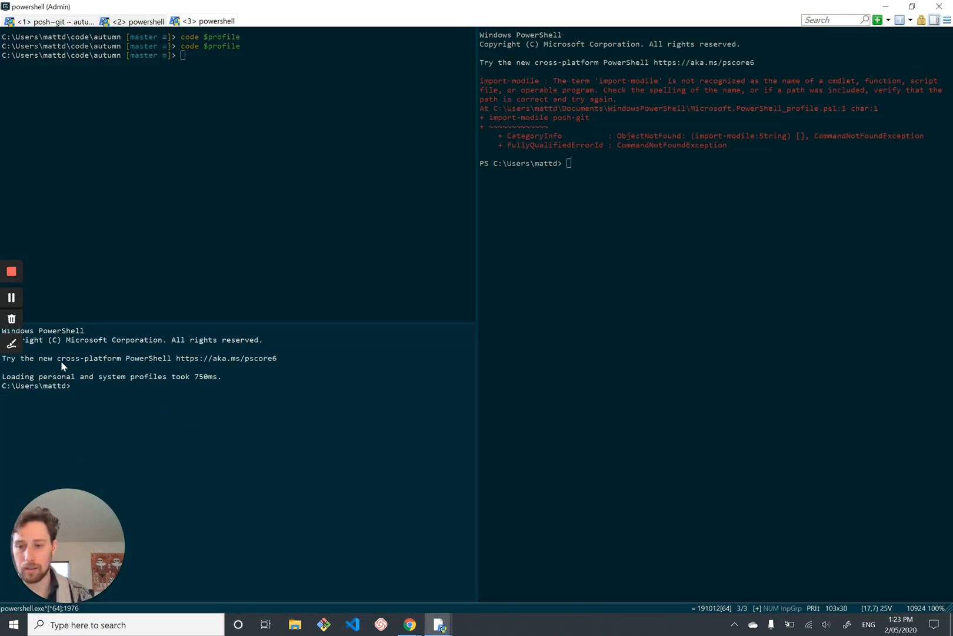
triple_click(51, 377)
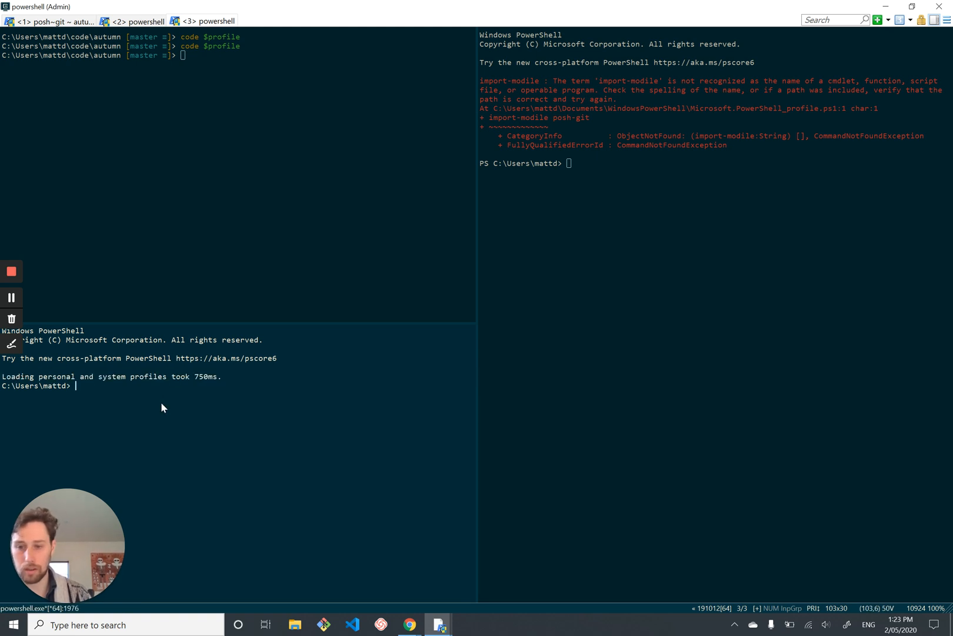
type("cd co")
key("Tab")
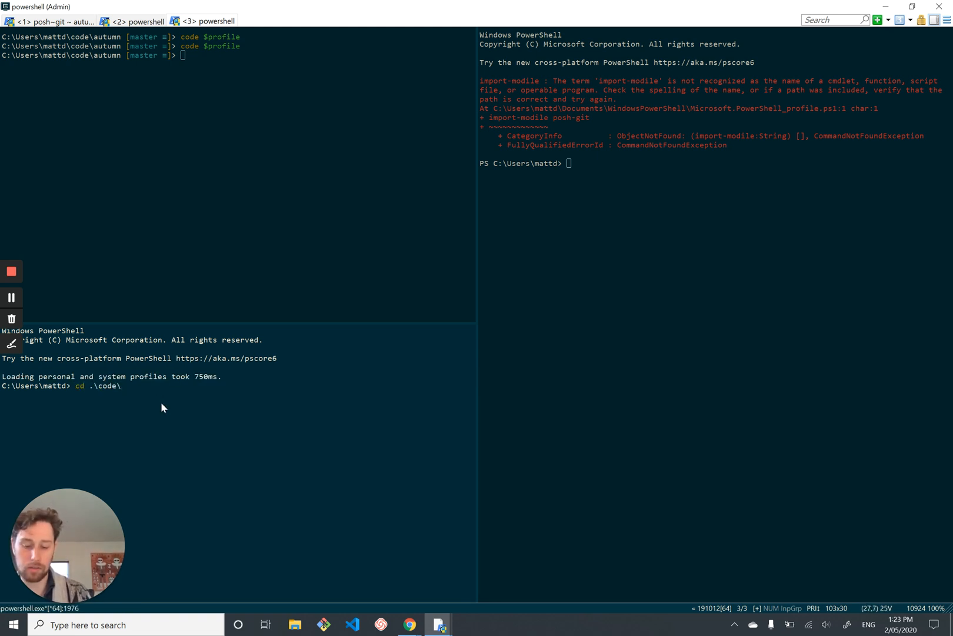
type("a")
key("Tab")
type("u")
key("Return")
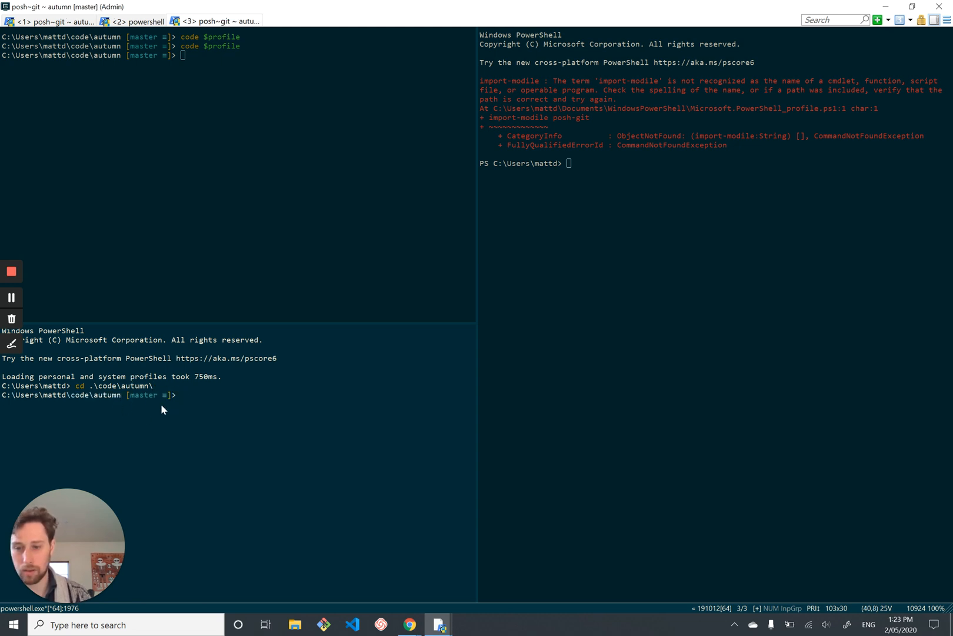
type("exit")
Step: Exit the lower and right-hand PowerShell panes, leaving one console
key("Return")
left_click(635, 360)
type("exit")
key("Return")
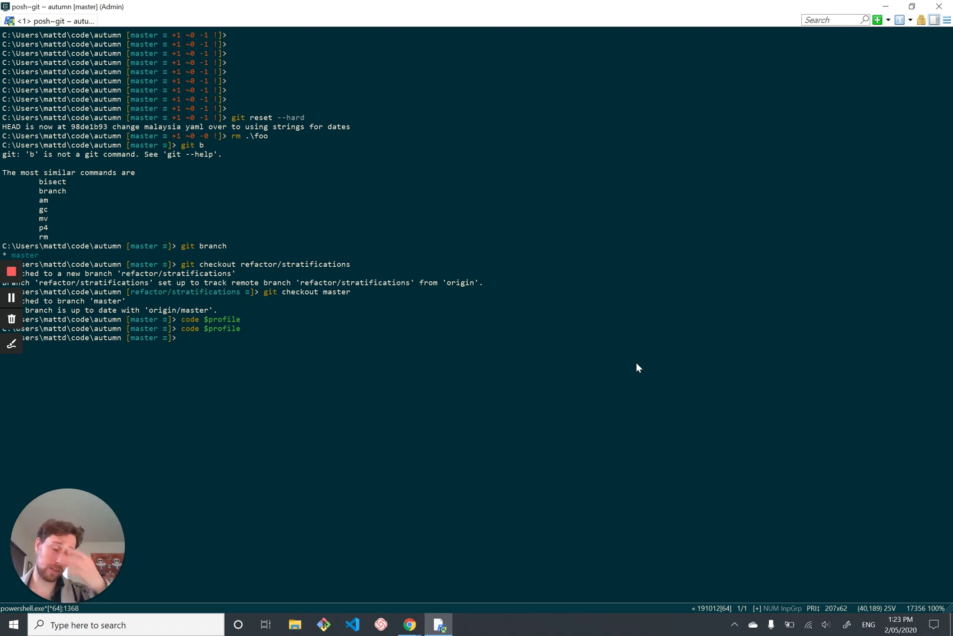
type("cls")
Step: Clear the console, then bring Chrome forward on the Chocolatey installation instructions page
key("Return")
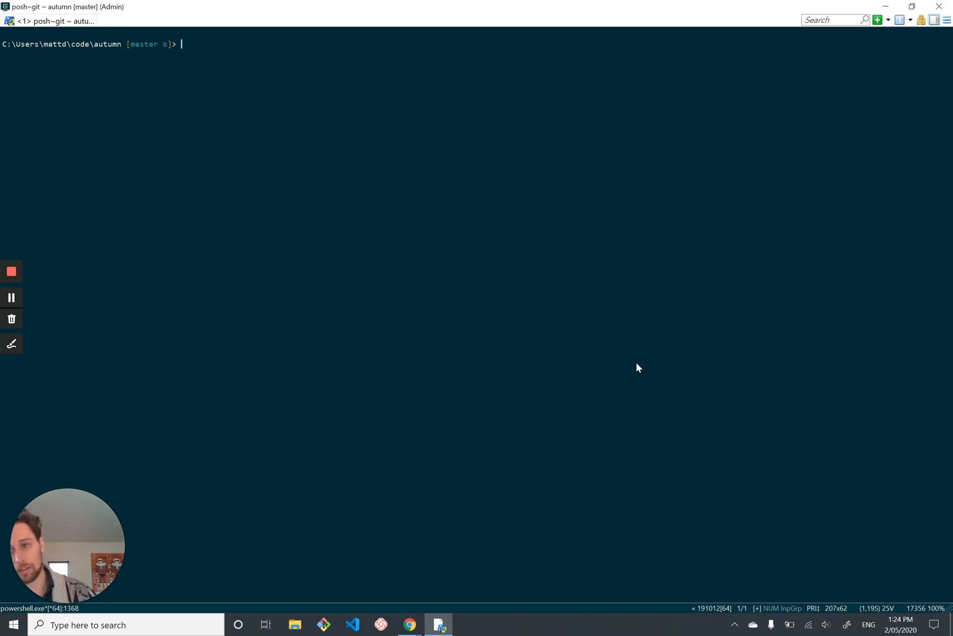
key("Return")
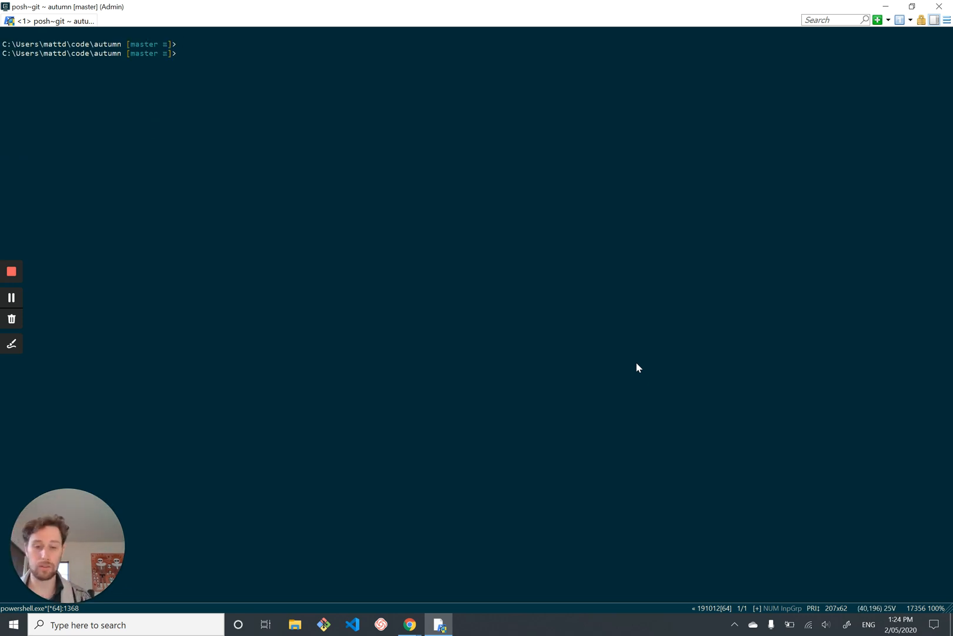
left_click(409, 625)
left_click(348, 573)
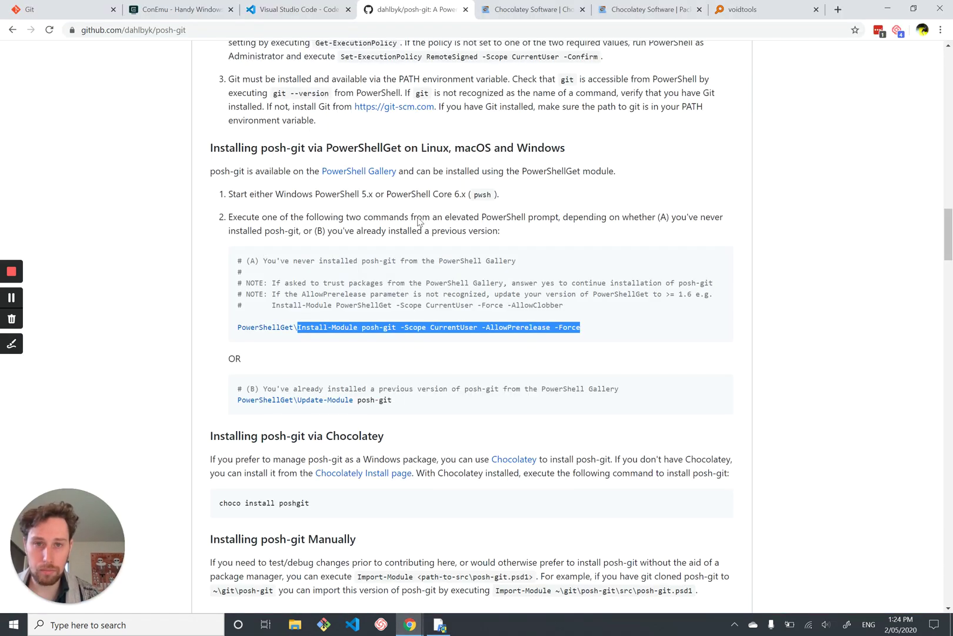
left_click(519, 9)
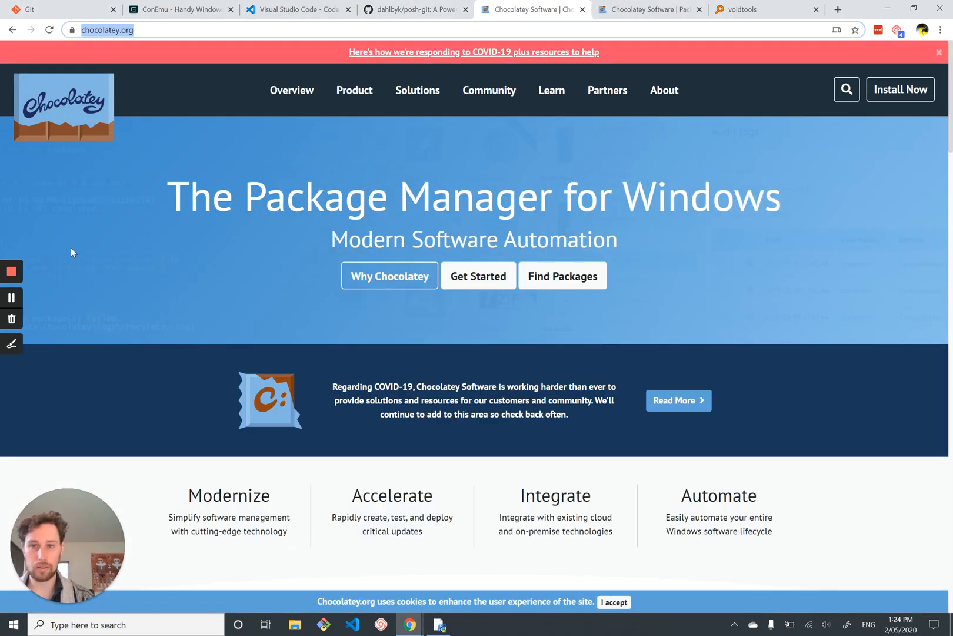
left_click(152, 192)
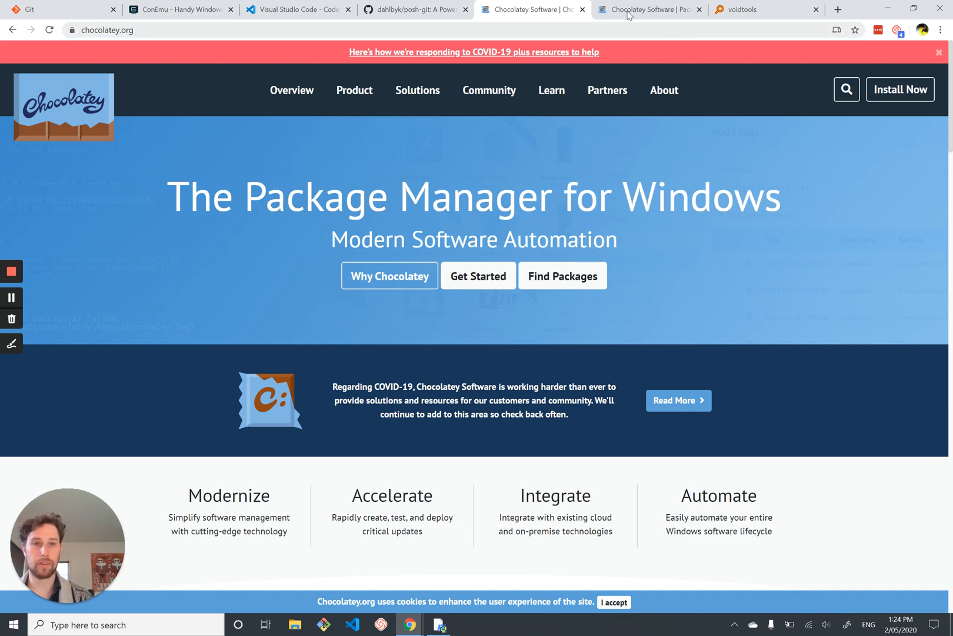
left_click(900, 89)
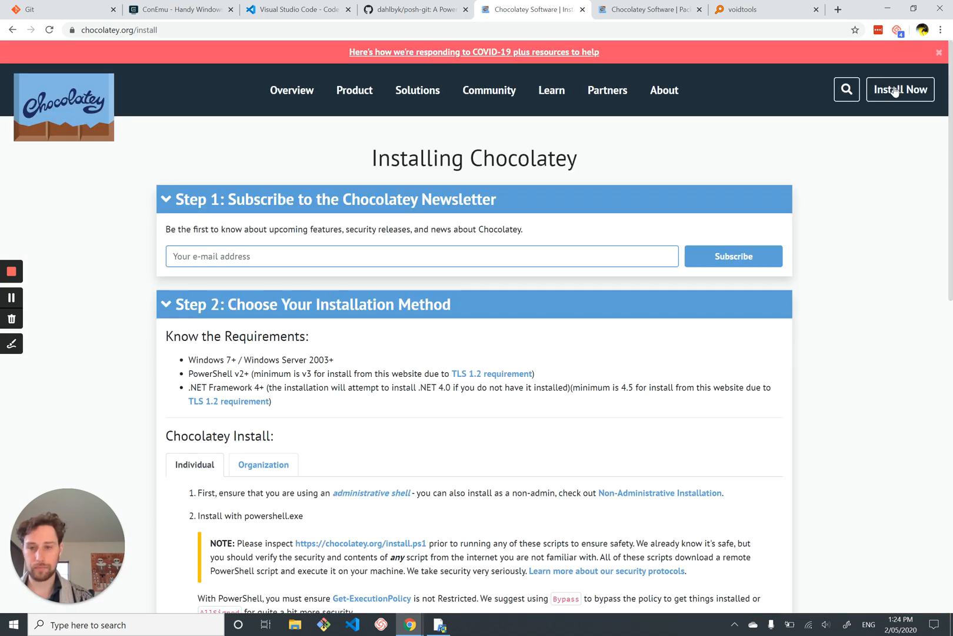
scroll(463, 489, "down", 3)
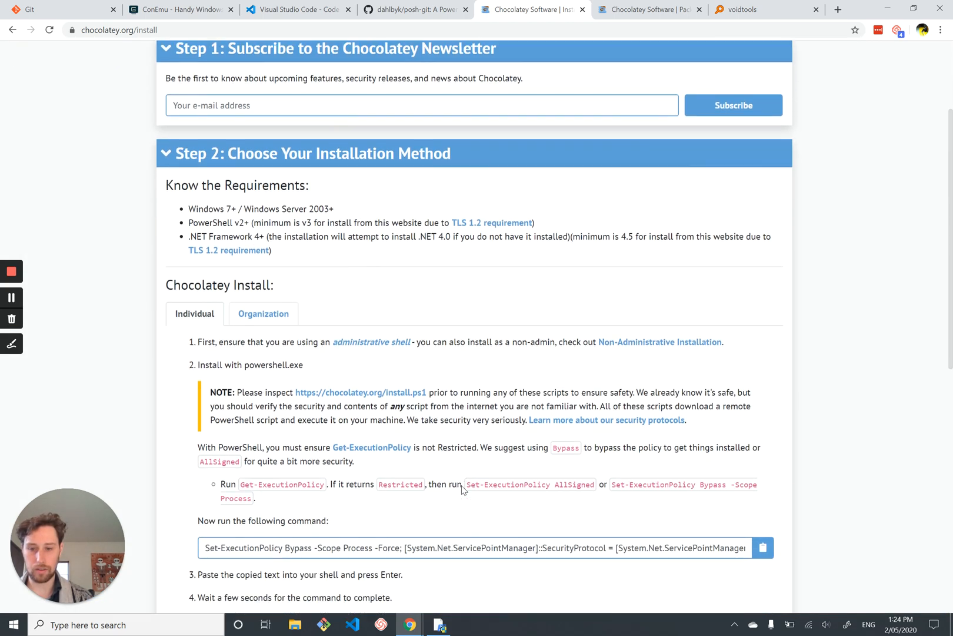
scroll(463, 489, "down", 2)
scroll(462, 489, "down", 1)
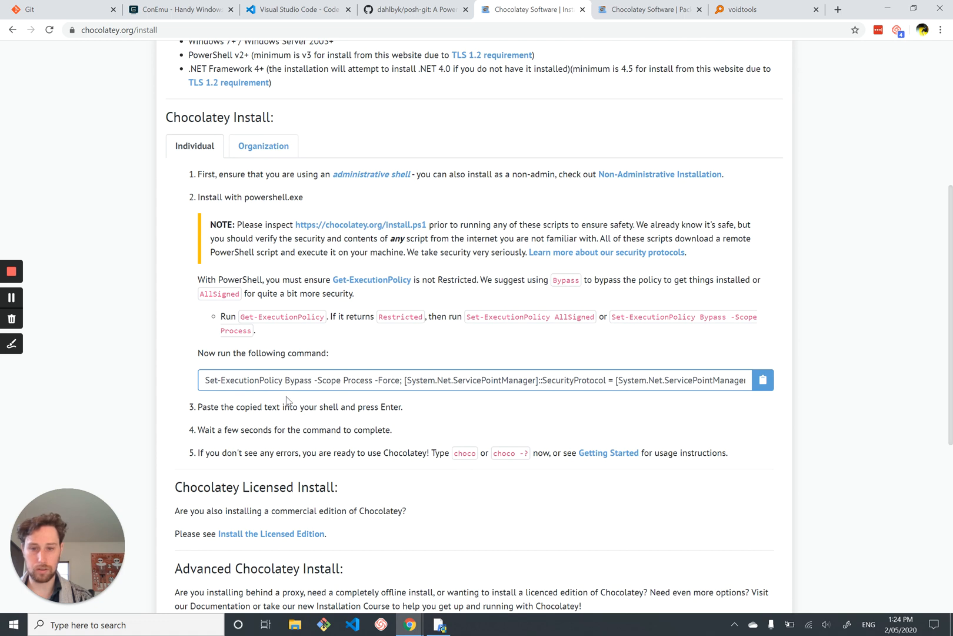
Step: Select the Chocolatey PowerShell install command and copy it to the clipboard
left_click(335, 377)
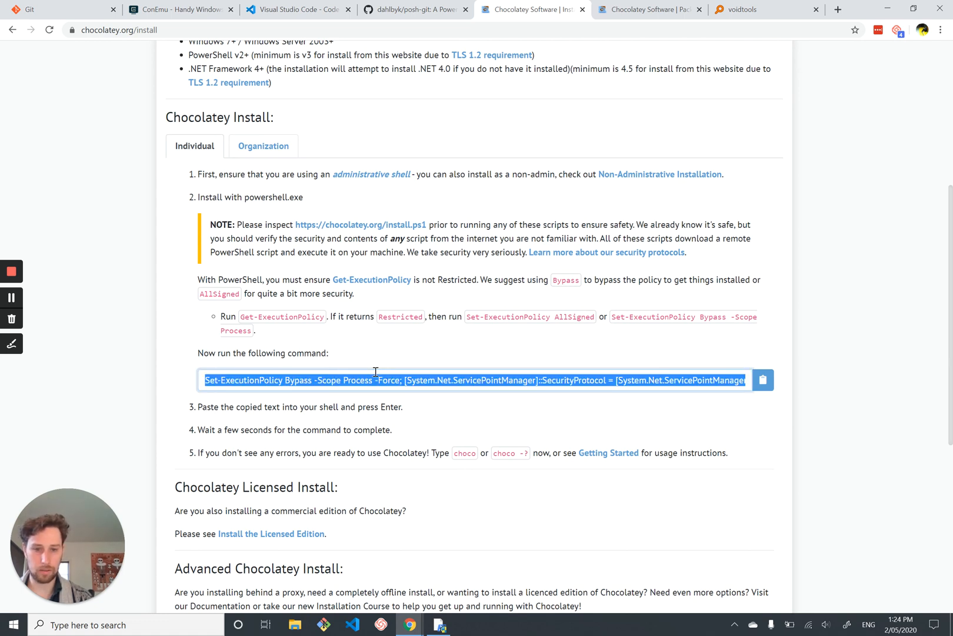
scroll(756, 403, "down", 1)
left_click(762, 368)
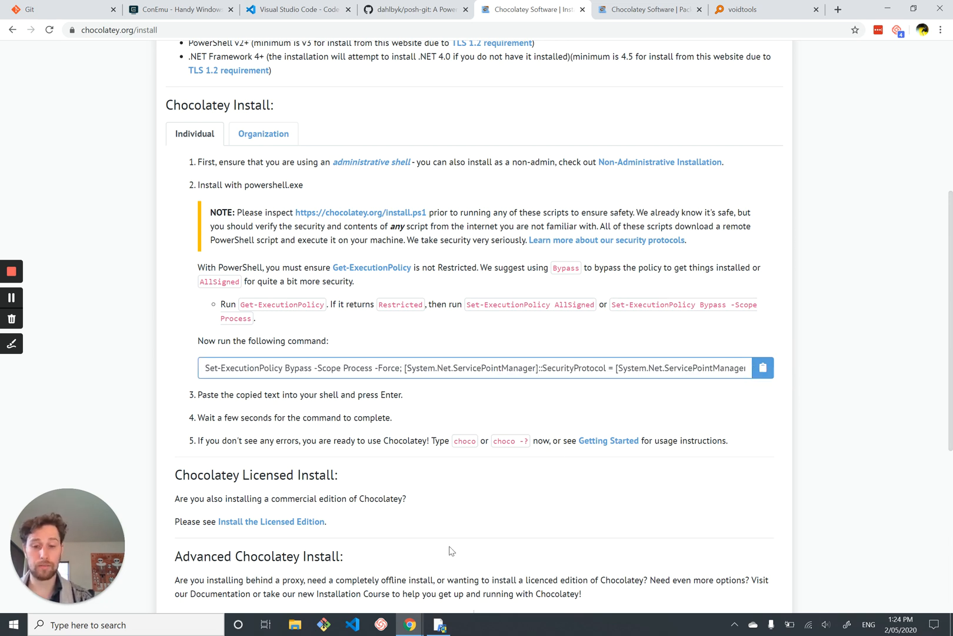
Step: Attempt to paste the install command in PowerShell, then recopy it from the install page
left_click(440, 625)
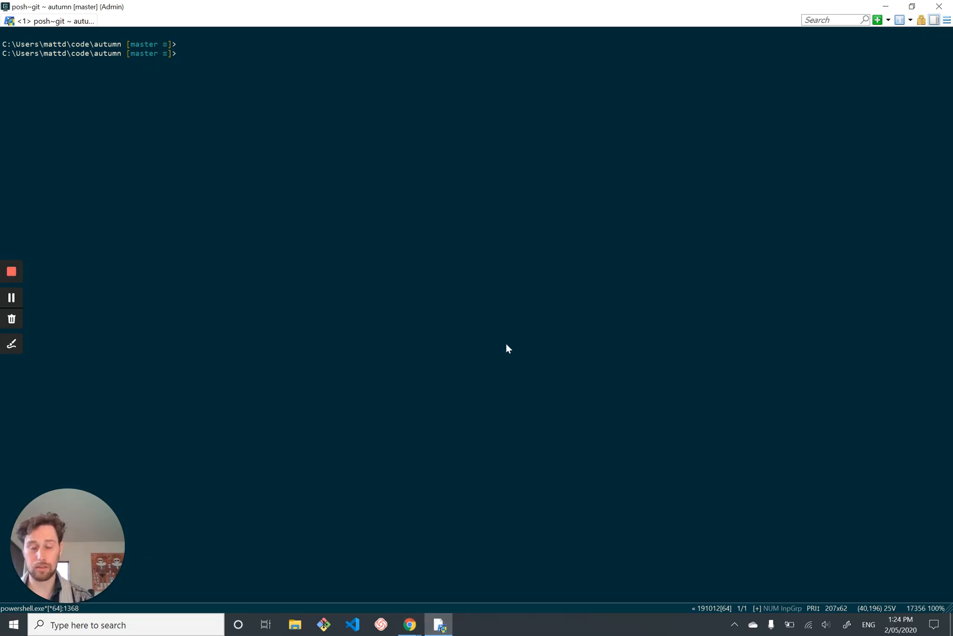
key("ctrl+v")
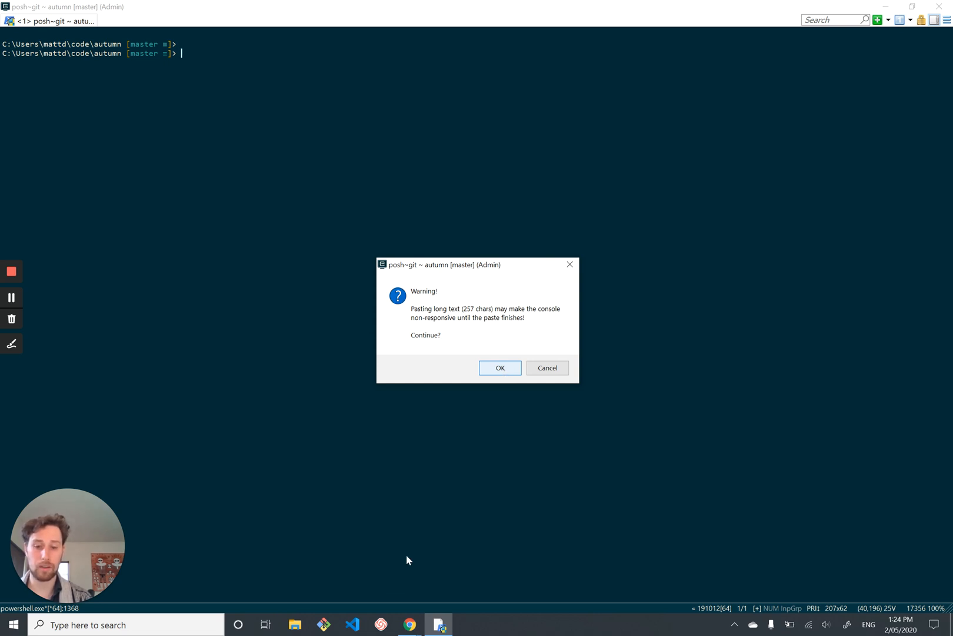
left_click(321, 559)
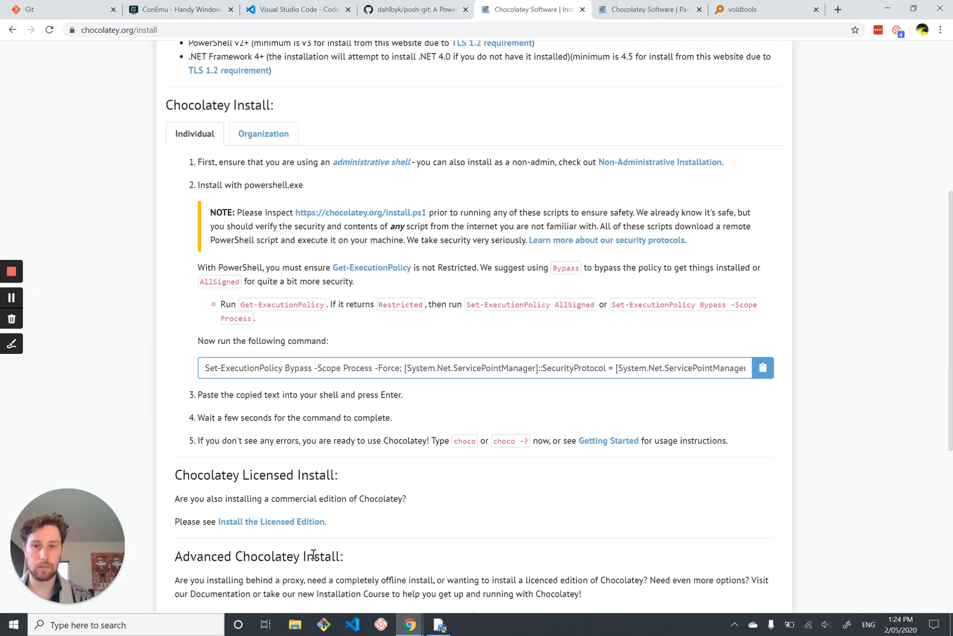
scroll(142, 60, "up", 5)
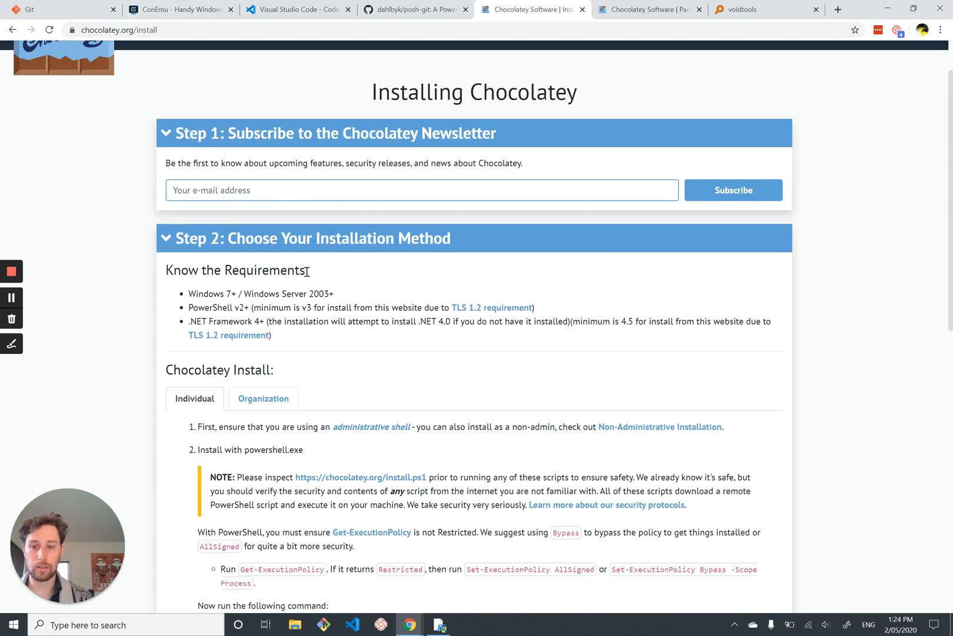
scroll(306, 272, "down", 4)
scroll(306, 272, "down", 3)
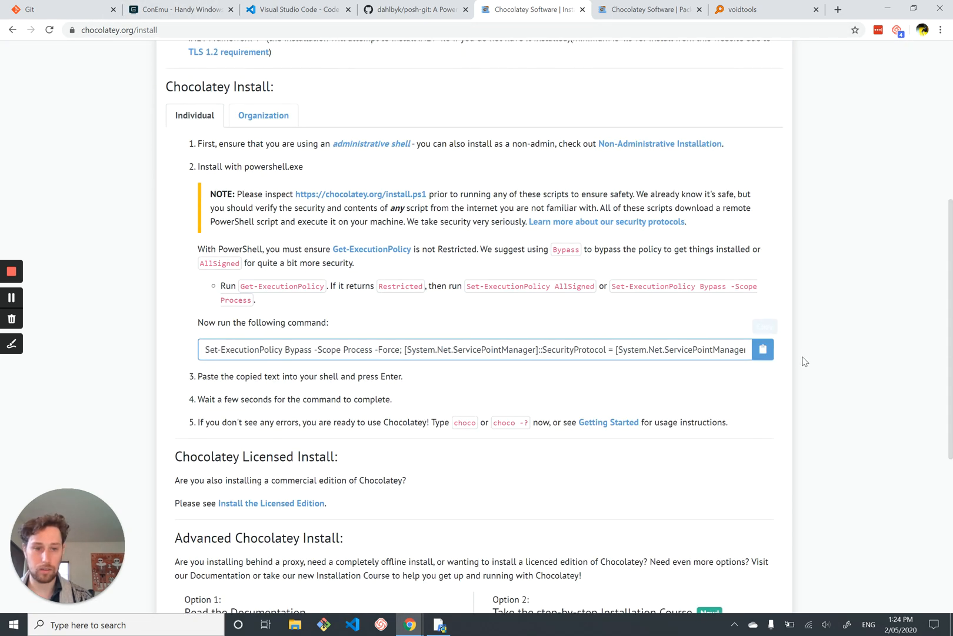
left_click(762, 350)
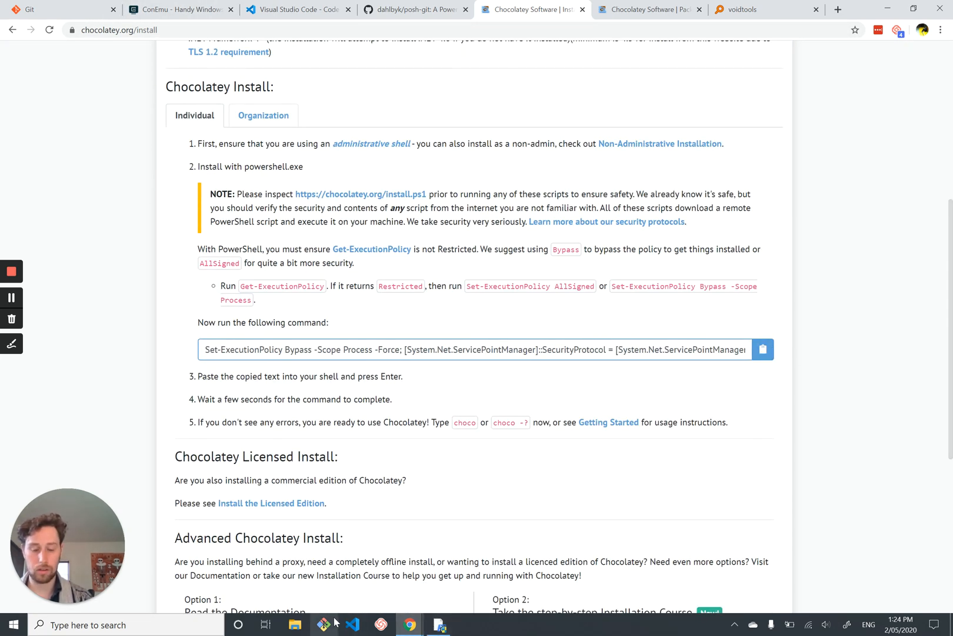
Step: Paste the Chocolatey install command, confirm the long-paste warning, and run it
left_click(439, 624)
key("ctrl+v")
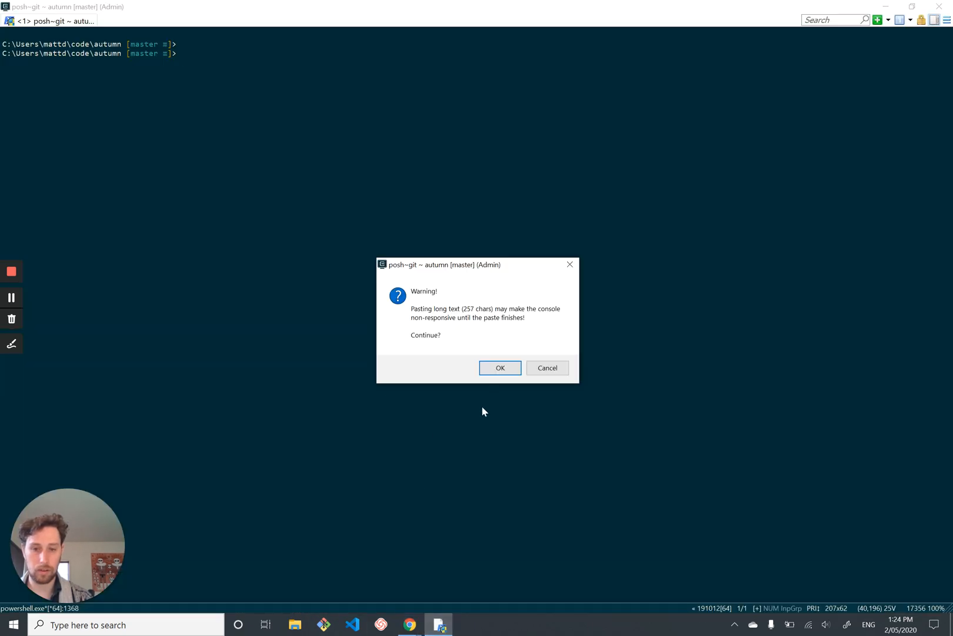
left_click(500, 368)
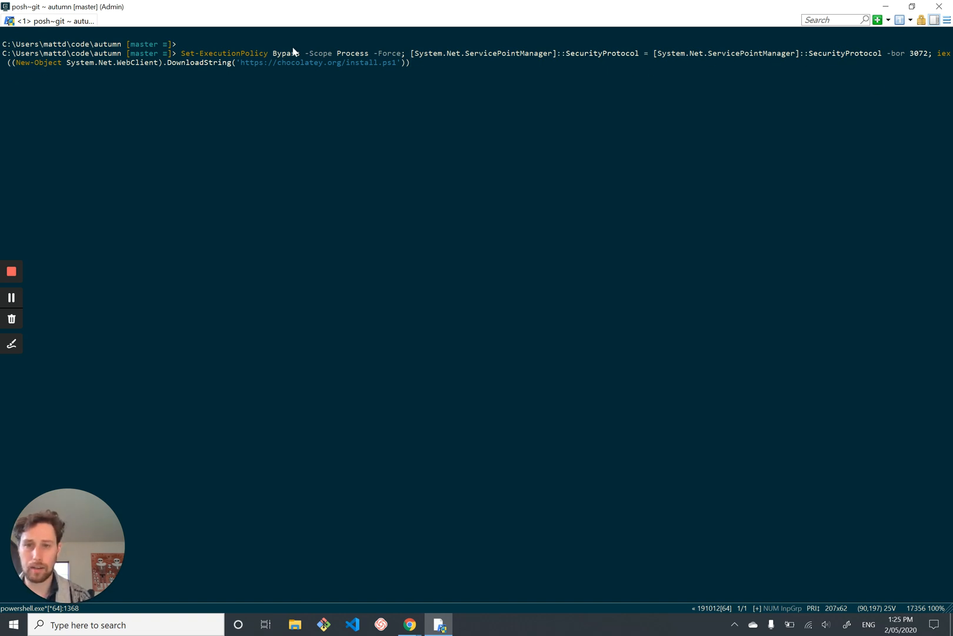
key("Return")
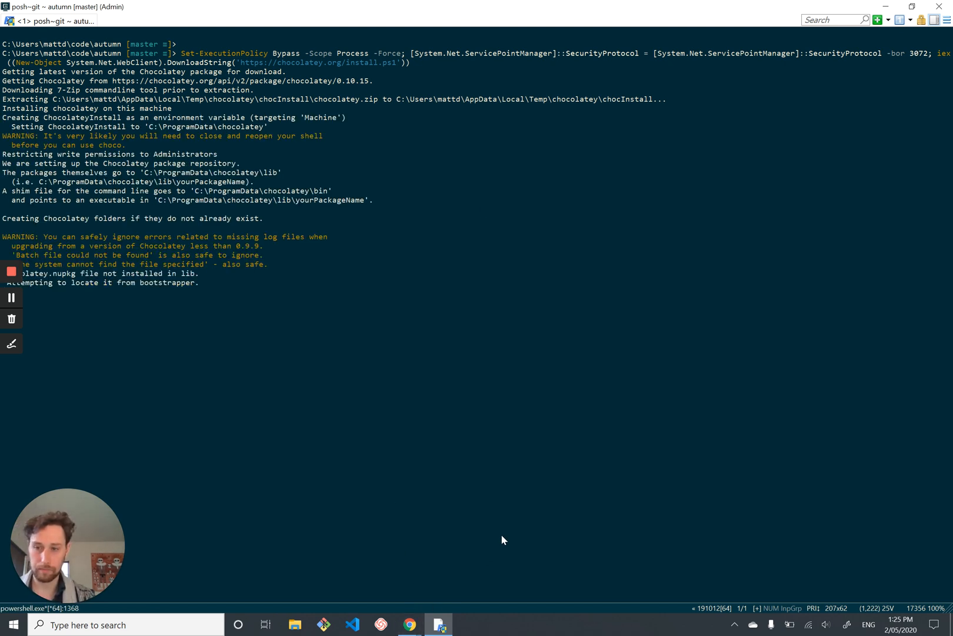
Step: Snap terminal and browser side by side, then search chocolatey.org packages for everything
key("super+Right")
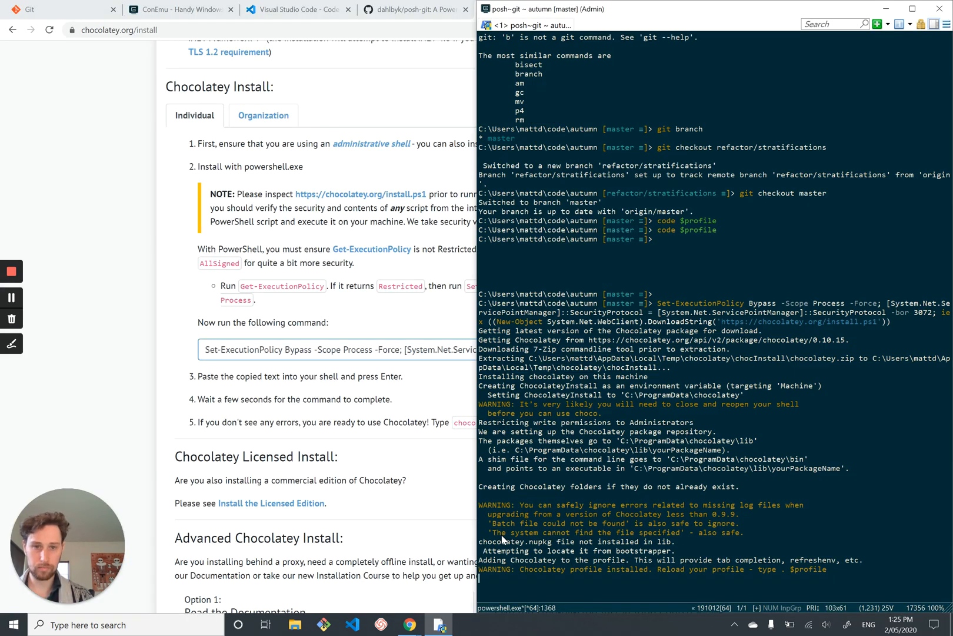
key("super+Left")
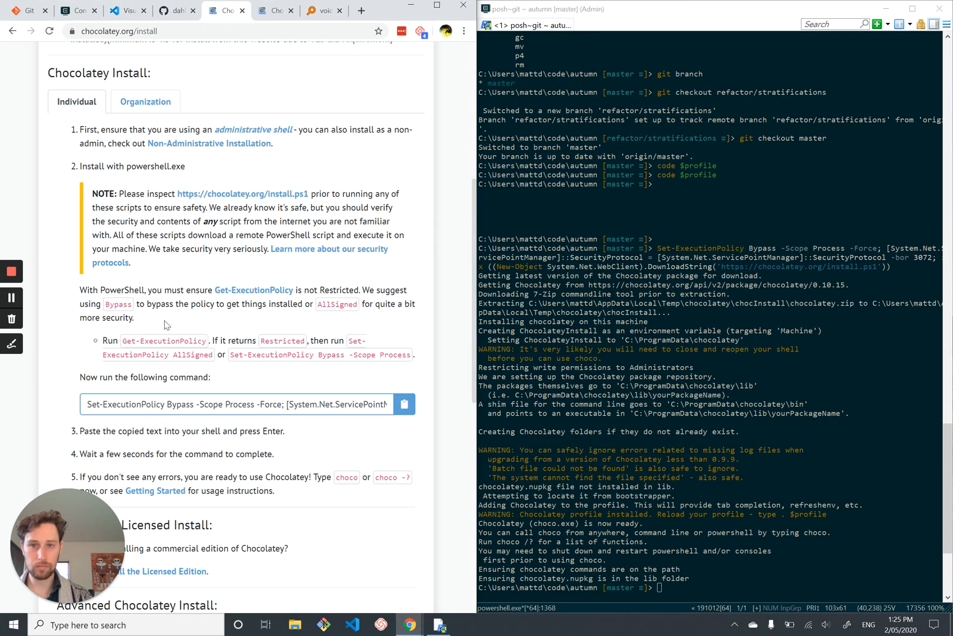
left_click(276, 10)
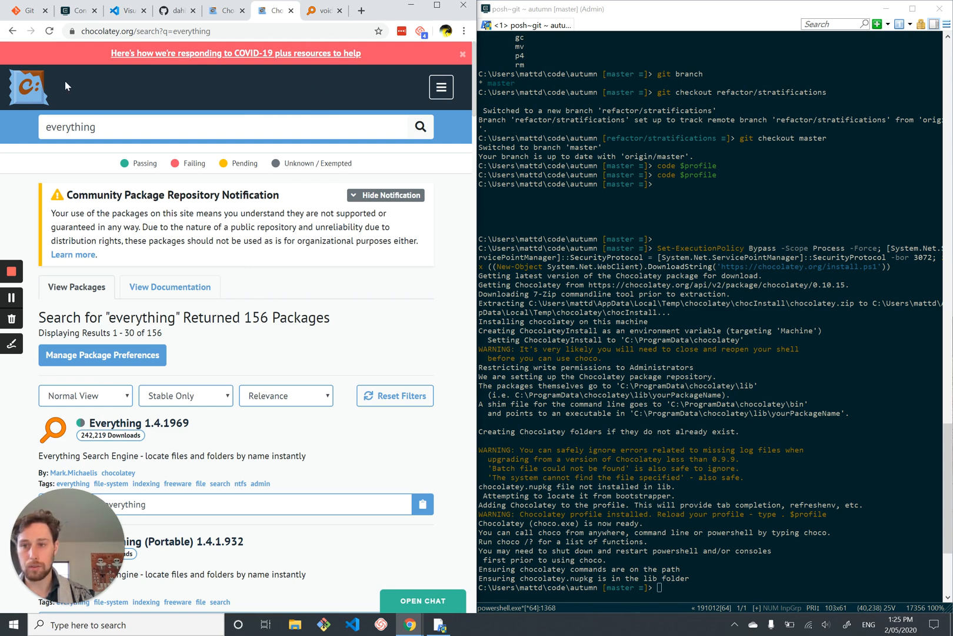
left_click(26, 87)
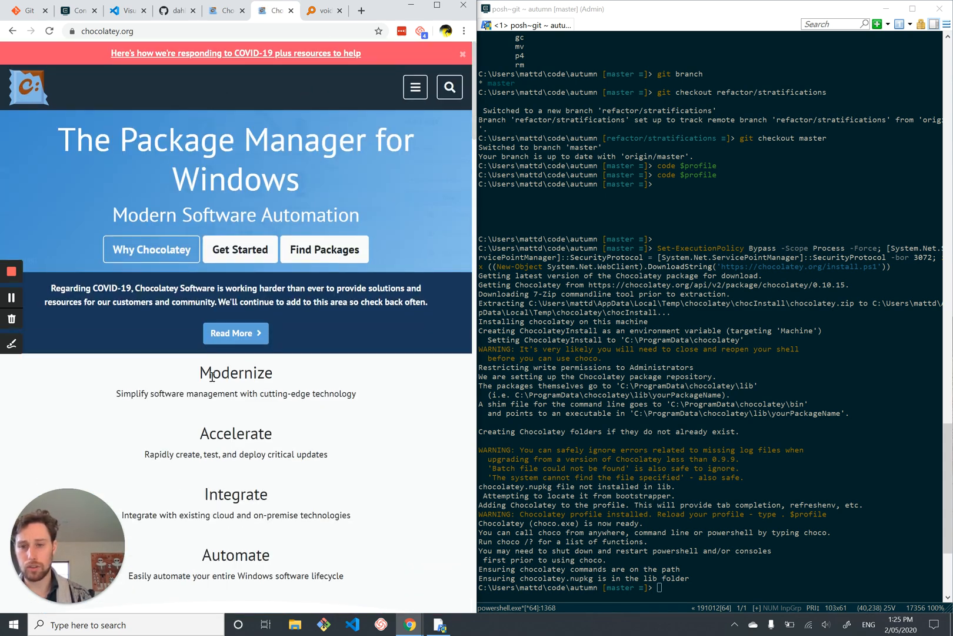
left_click(449, 87)
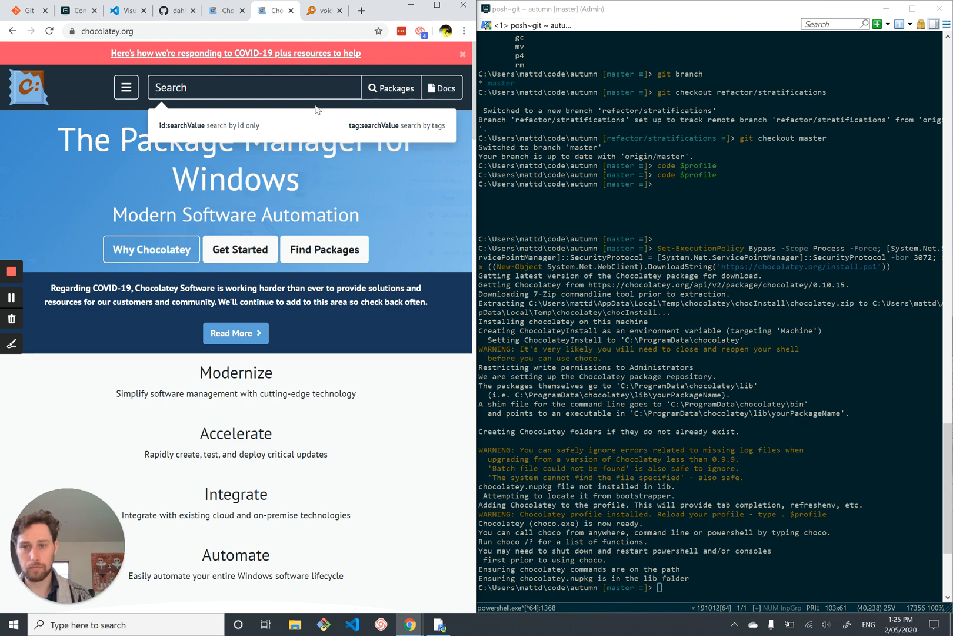
type("everything")
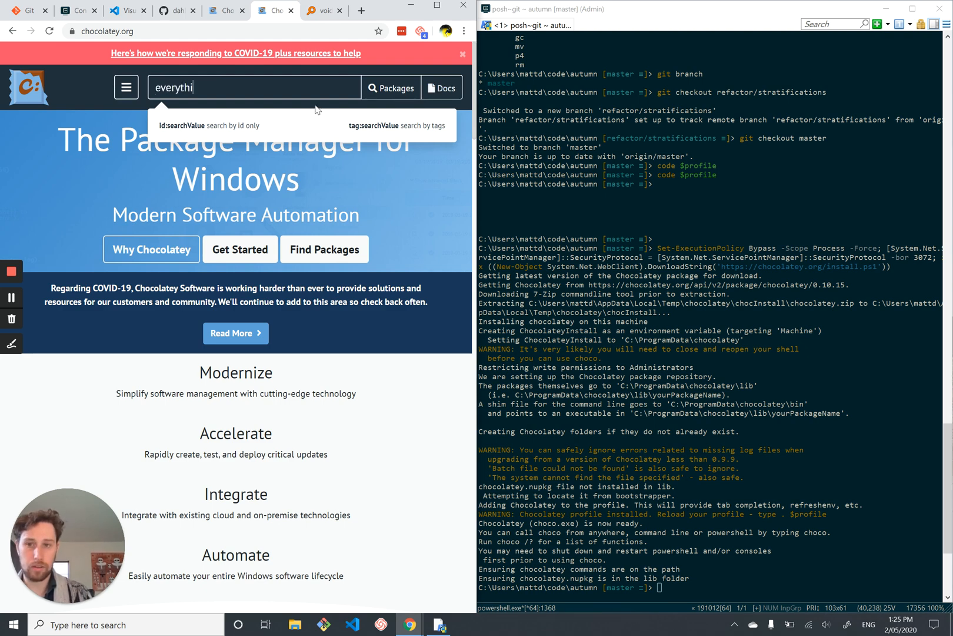
key("Return")
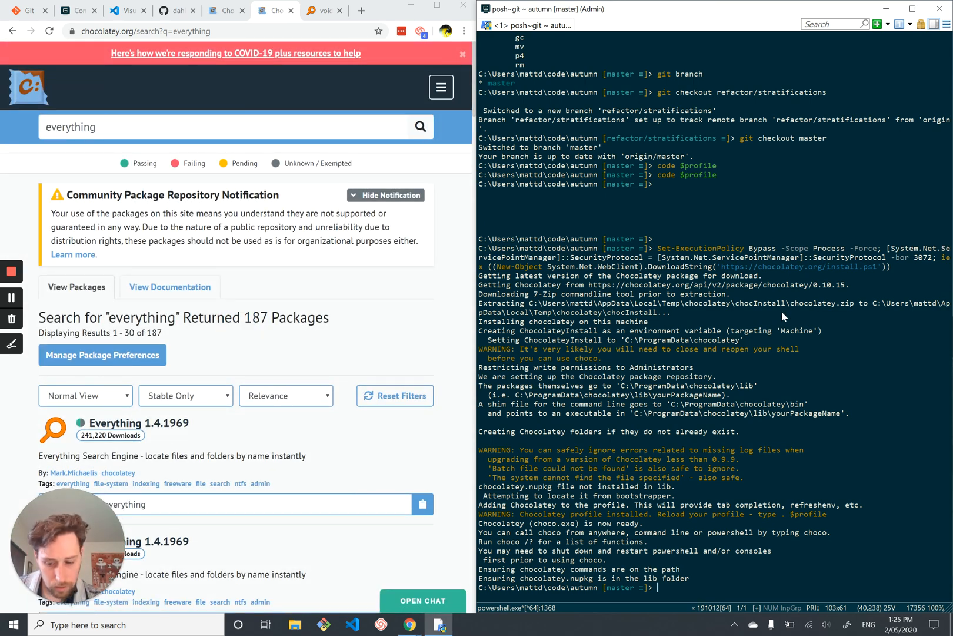
key("super+Up")
key("super+Up")
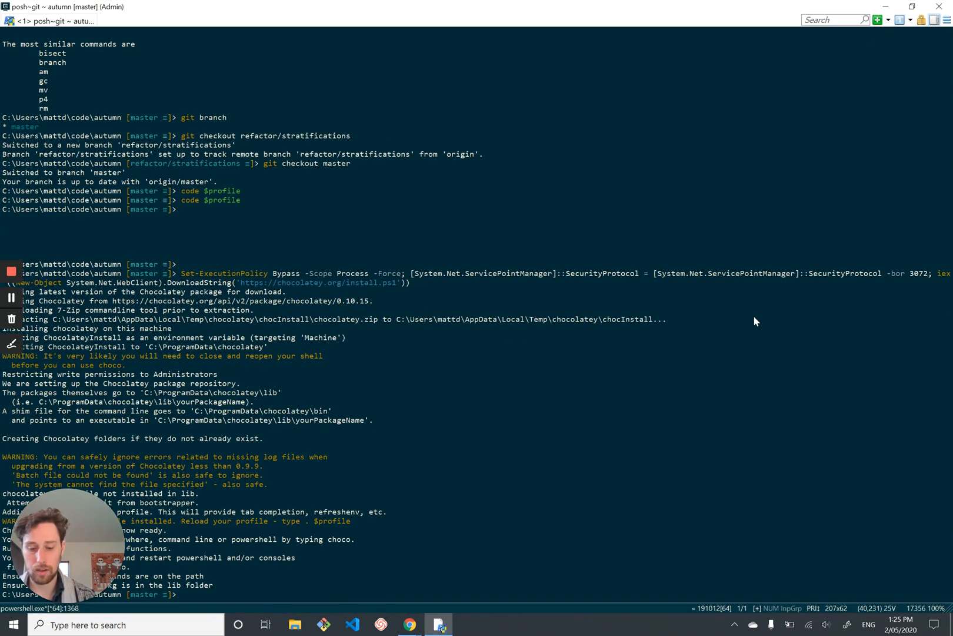
Step: Clear the console, start a fresh PowerShell, and exit the old posh-git console
key("ctrl+l")
key("Return")
key("Return")
key("ctrl+shift+e")
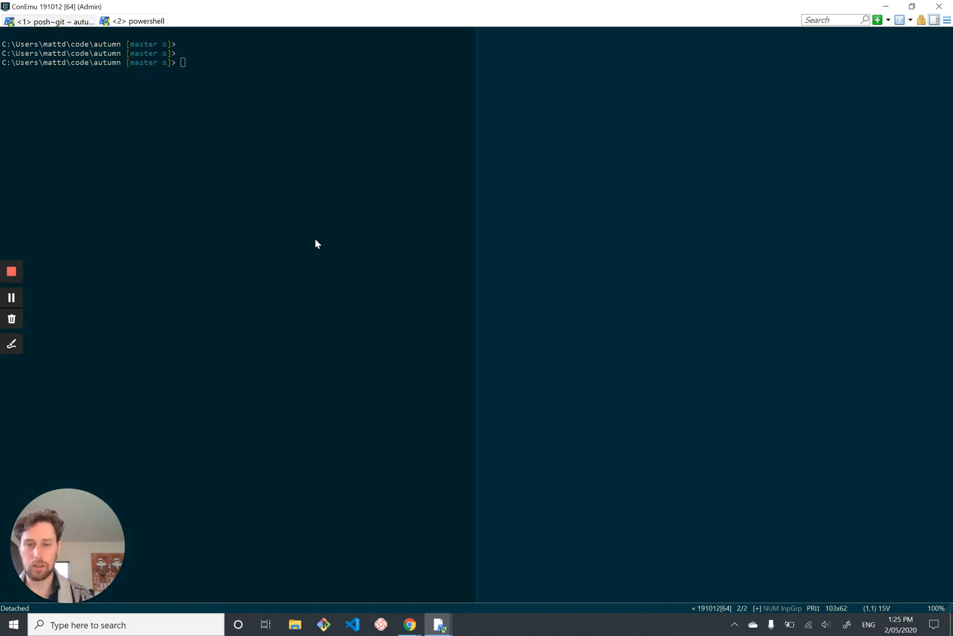
type("exit")
key("Return")
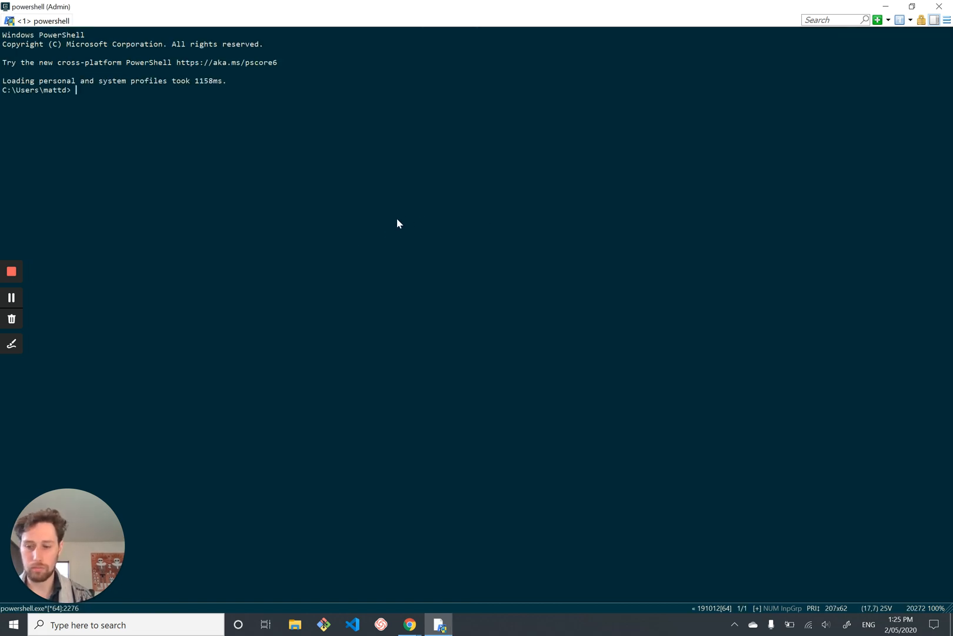
type("choco")
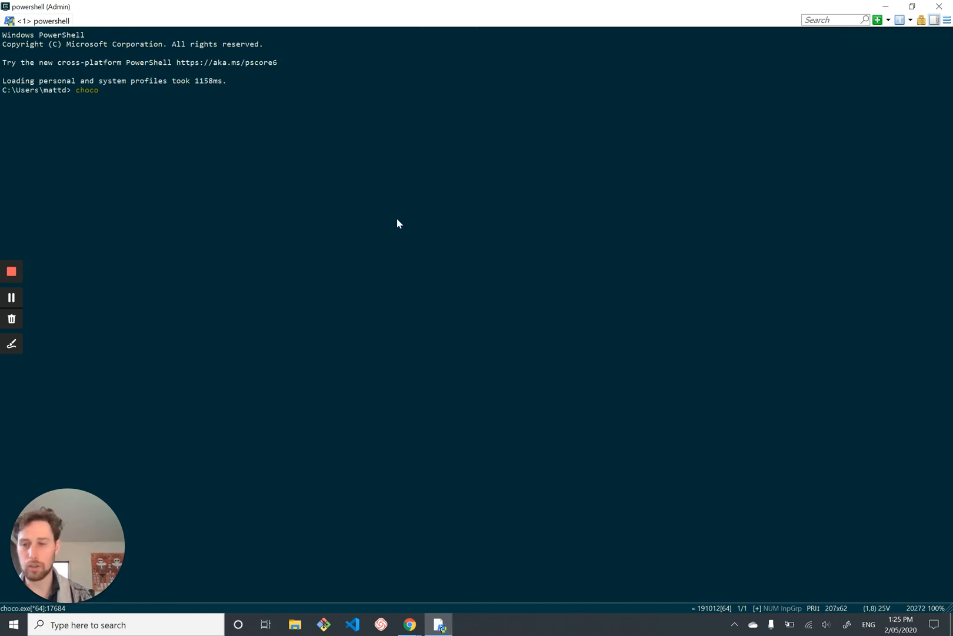
Step: Run choco to confirm Chocolatey v0.10.15 works, then begin a choco install command
key("Return")
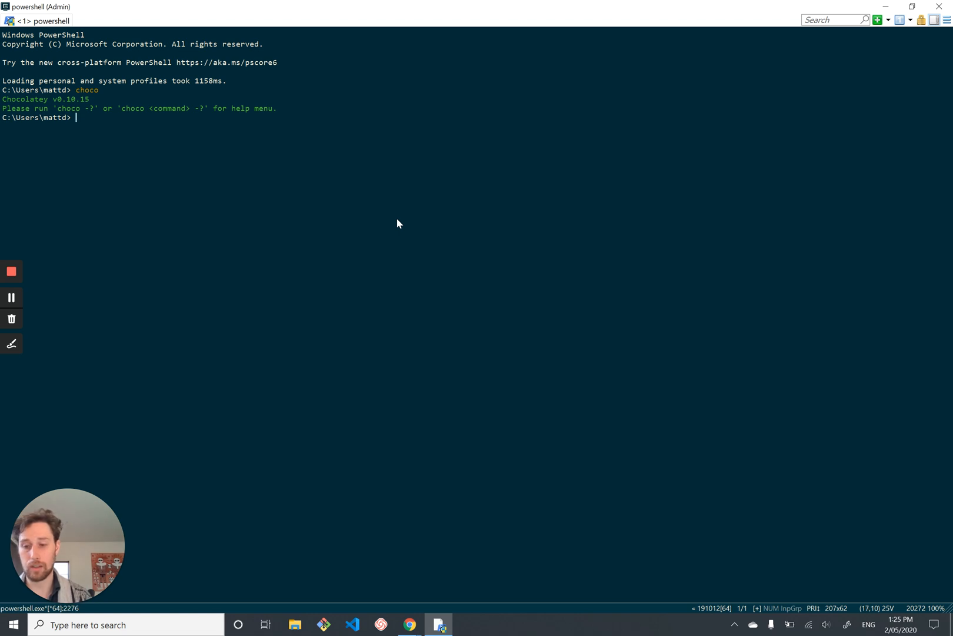
type("choco install p")
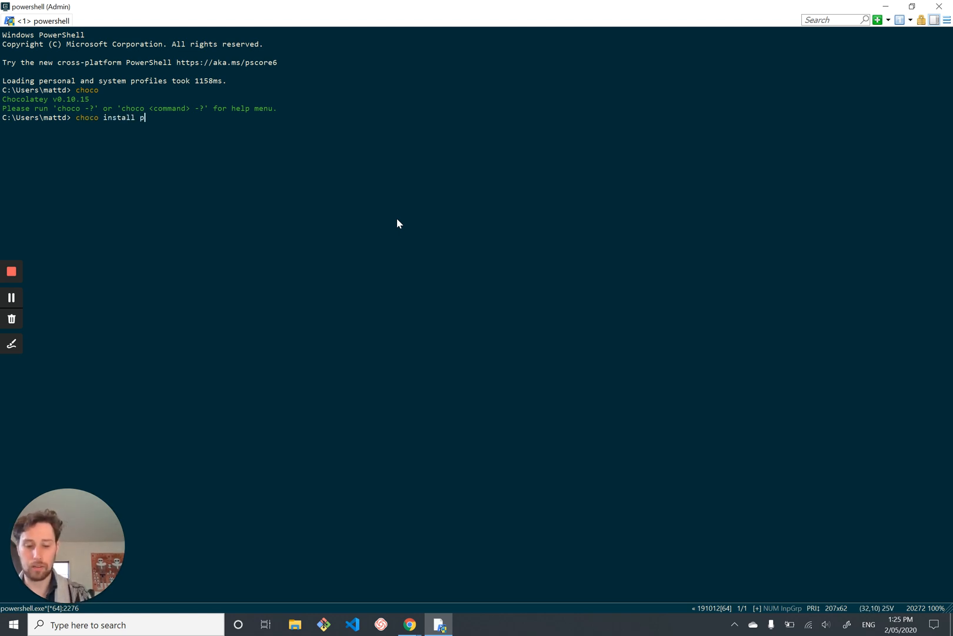
type("ackwhdywdyfg")
key("BackSpace")
key("BackSpace")
key("BackSpace")
key("BackSpace")
key("BackSpace")
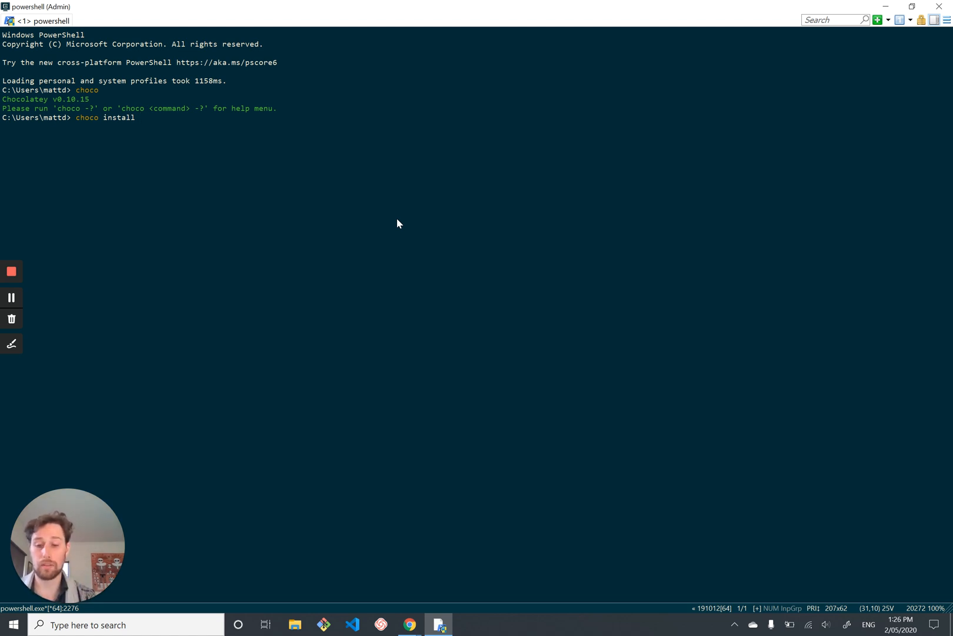
mouse_move(410, 625)
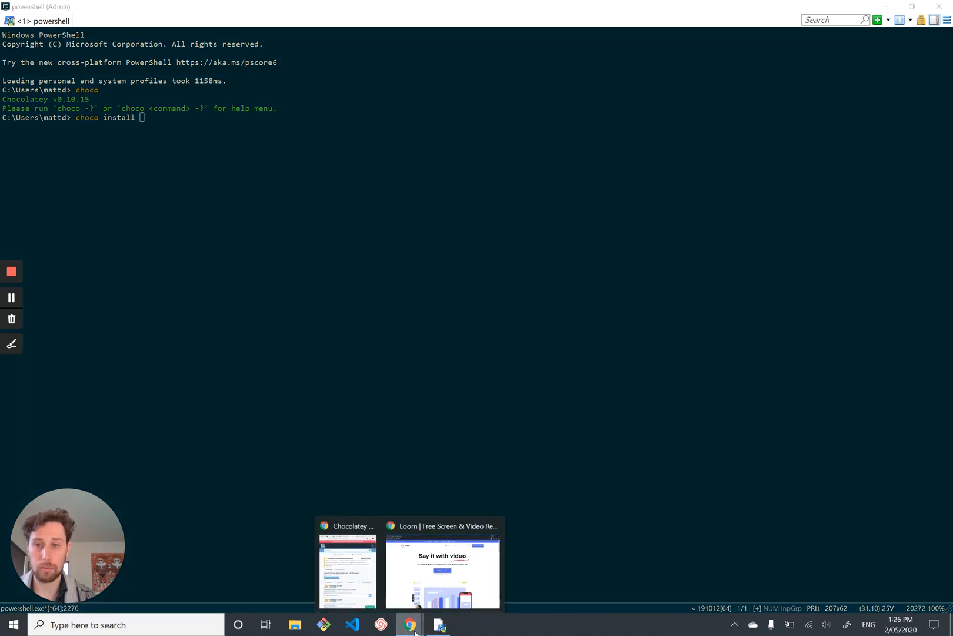
Step: Bring the everything search results forward and maximize Chrome to review the Everything package
left_click(343, 576)
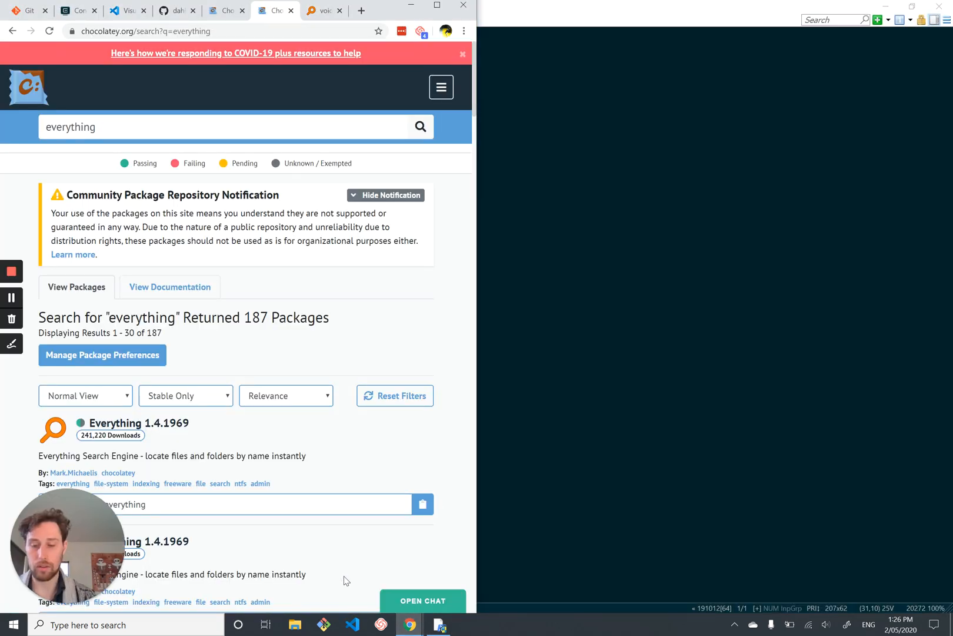
key("super+Up")
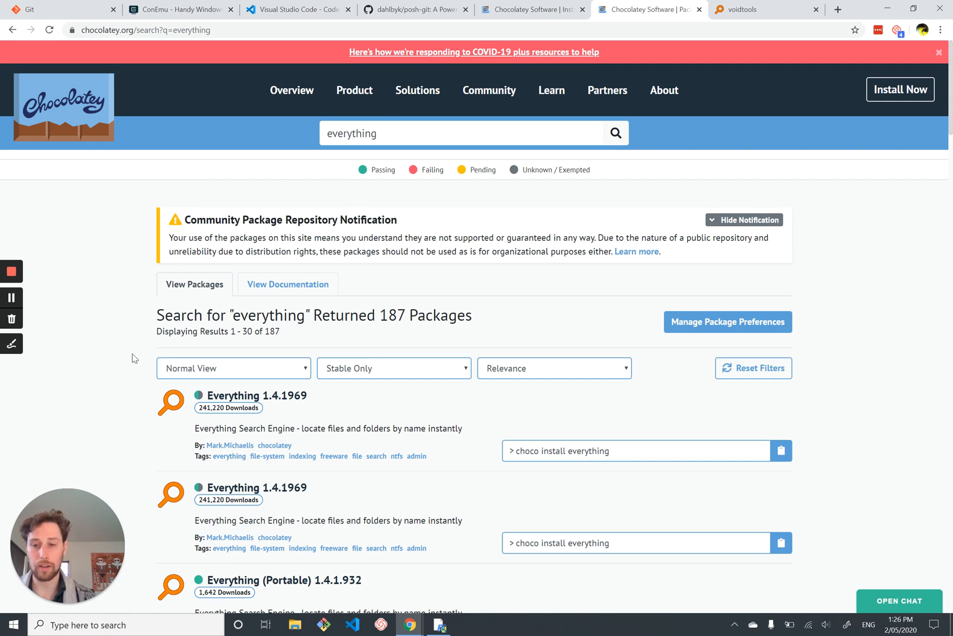
scroll(136, 359, "down", 1)
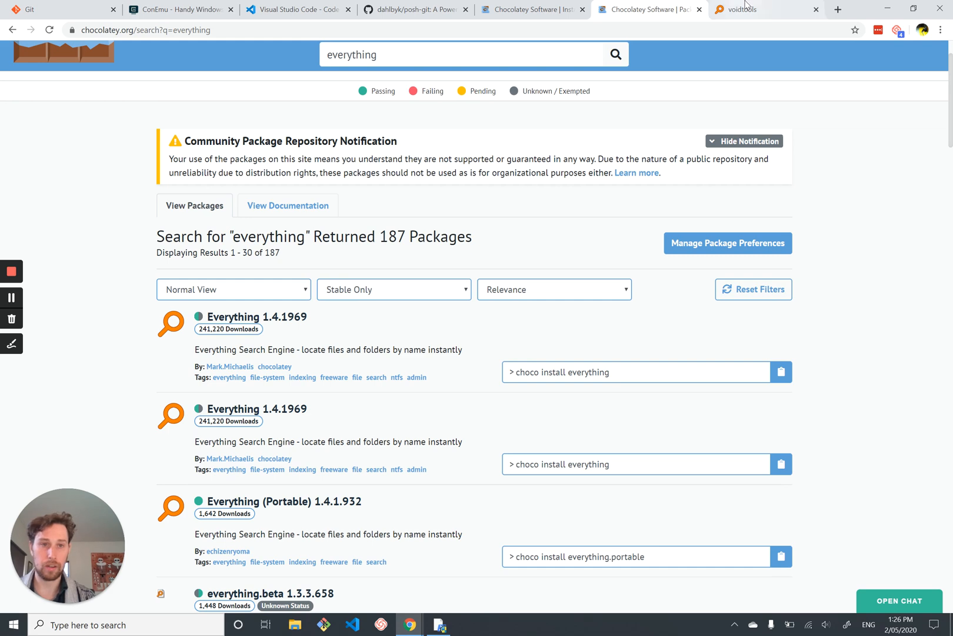
Step: Run 'choco install everything' in PowerShell and approve the package's install script
key("alt+Tab")
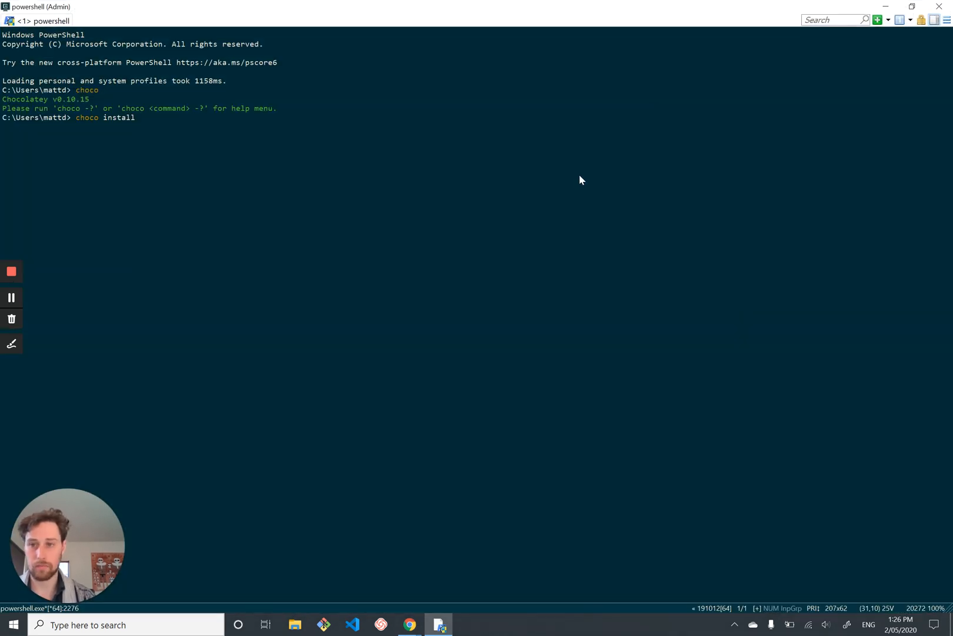
type("everything")
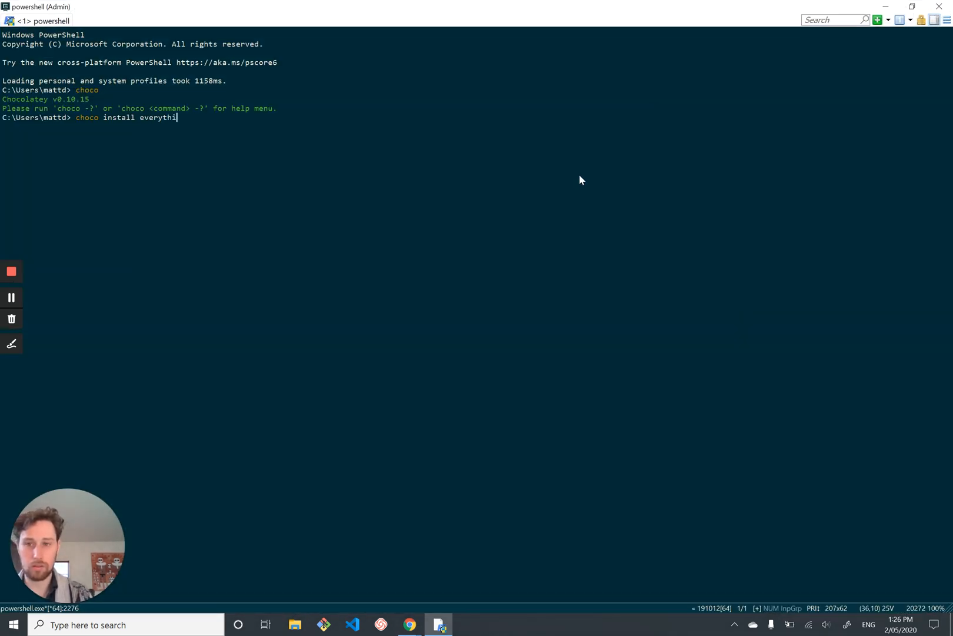
key("Return")
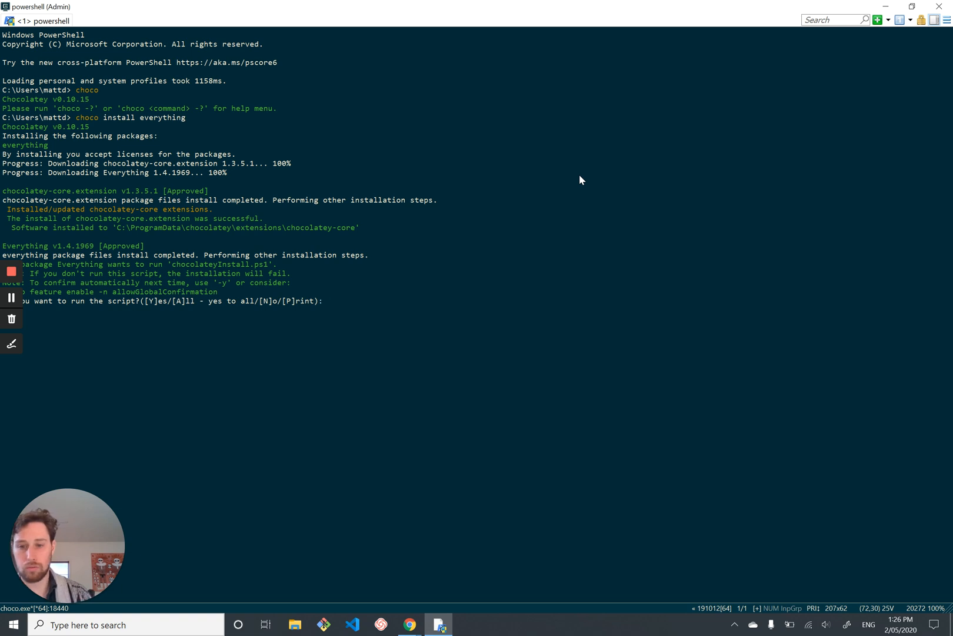
type("a")
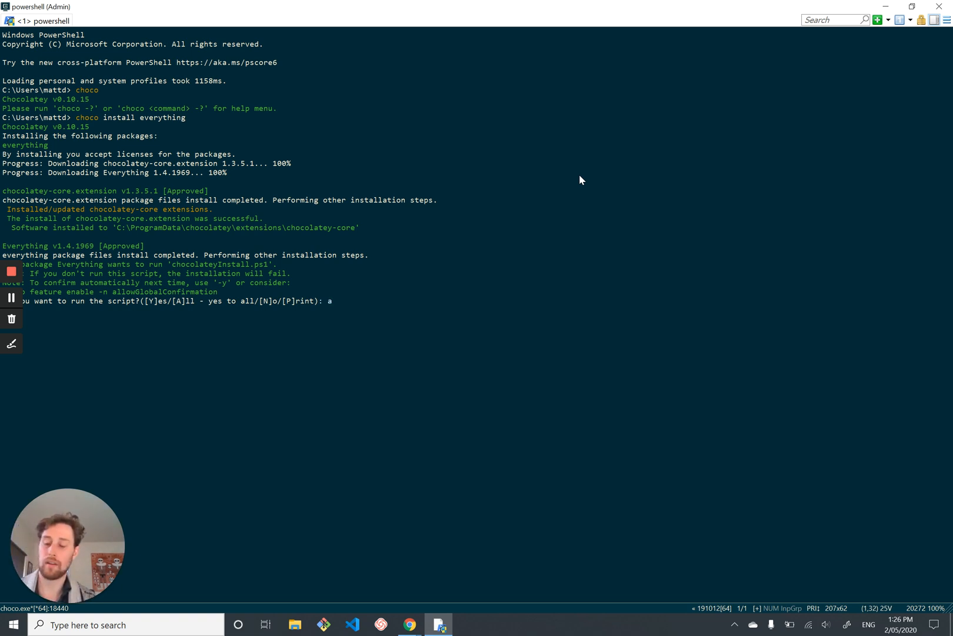
key("Return")
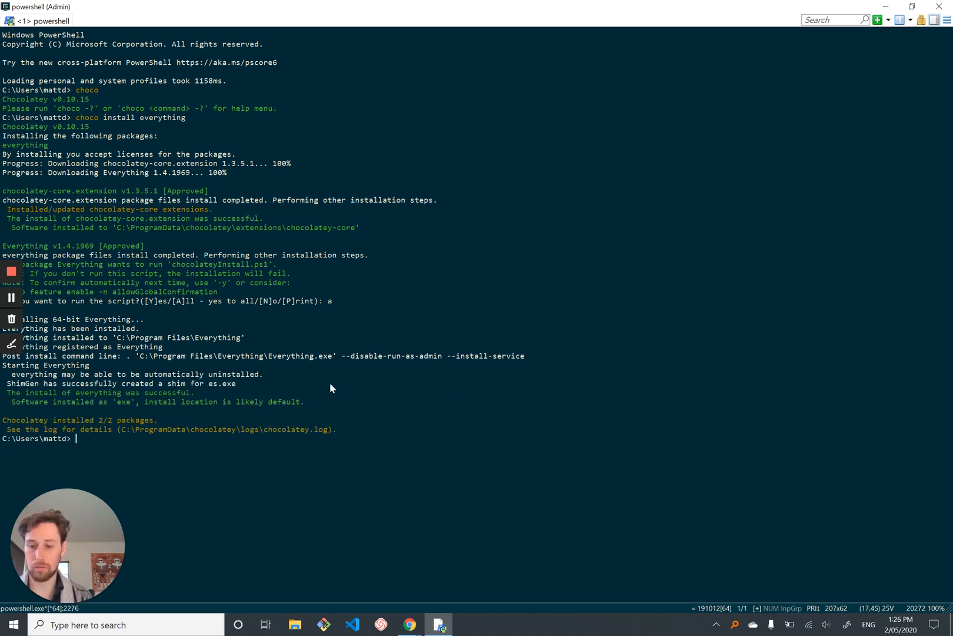
Step: Find the newly installed Search Everything app in Windows Start search
key("super")
type("ever")
key("Down")
Step: Launch Everything, dock it left with Chrome on the right showing the voidtools page
key("Return")
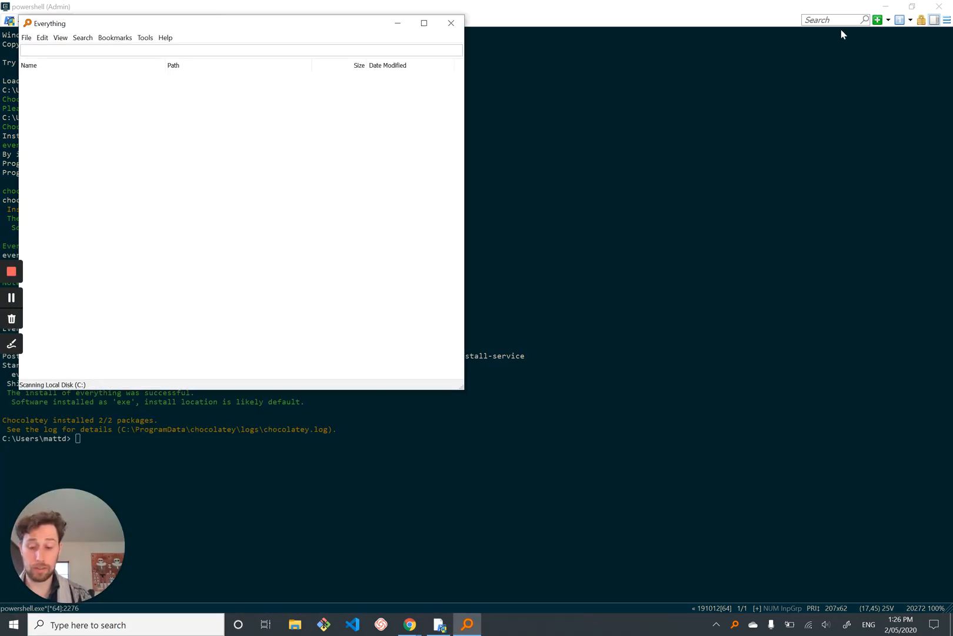
key("alt+Tab")
key("alt+Tab")
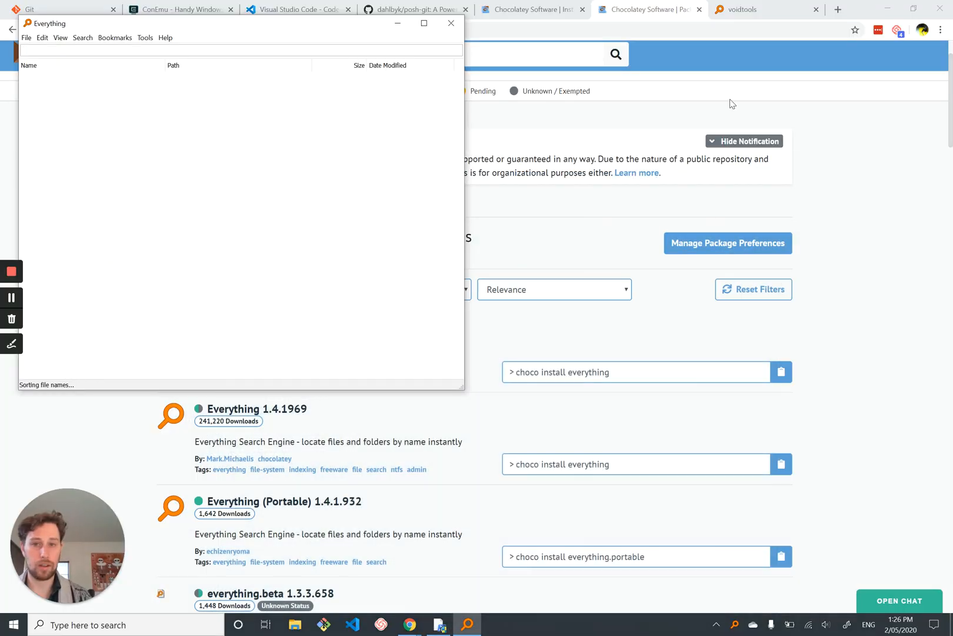
key("super+Left")
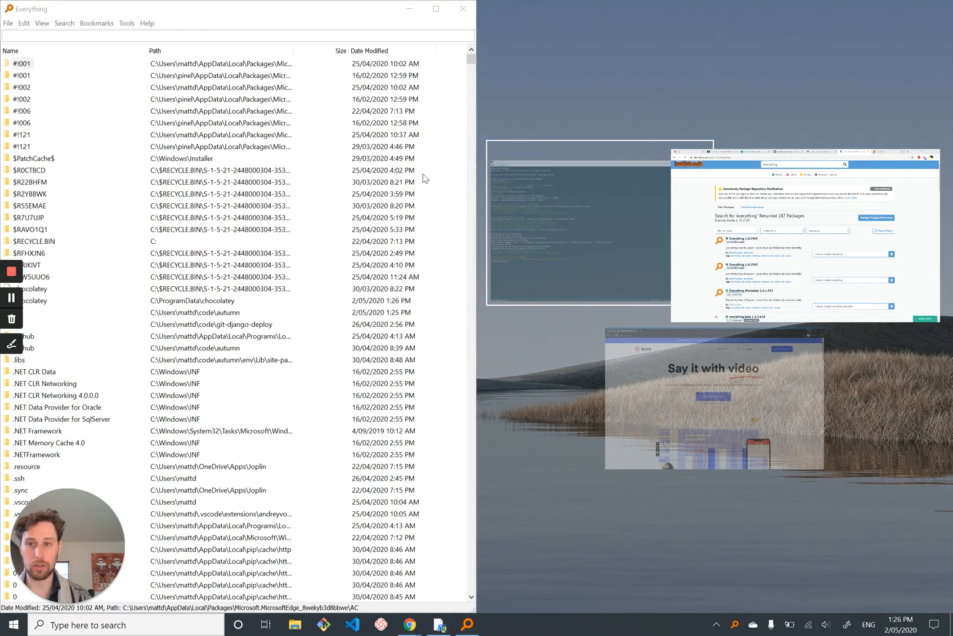
left_click(868, 215)
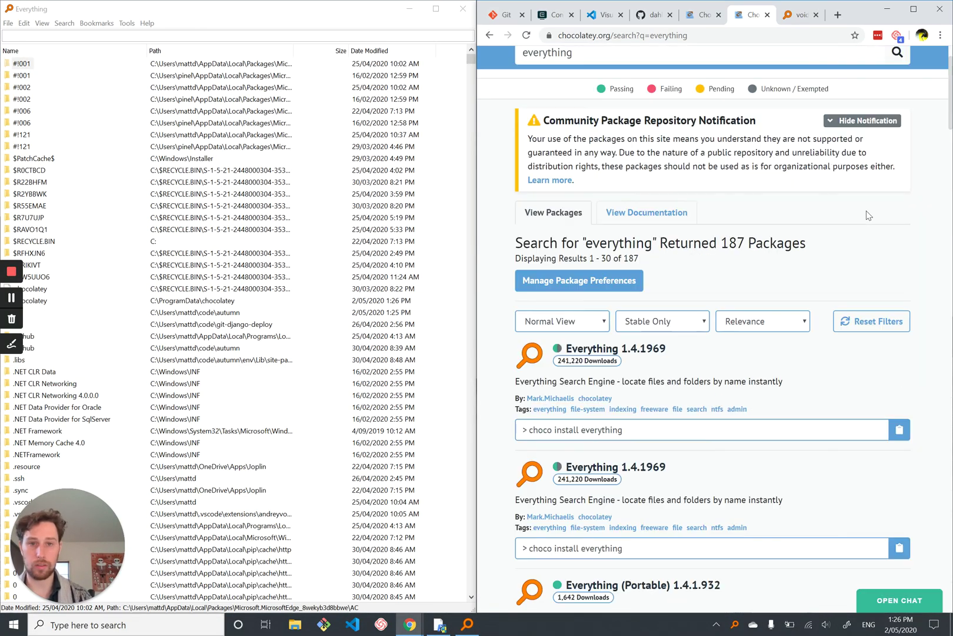
left_click(794, 12)
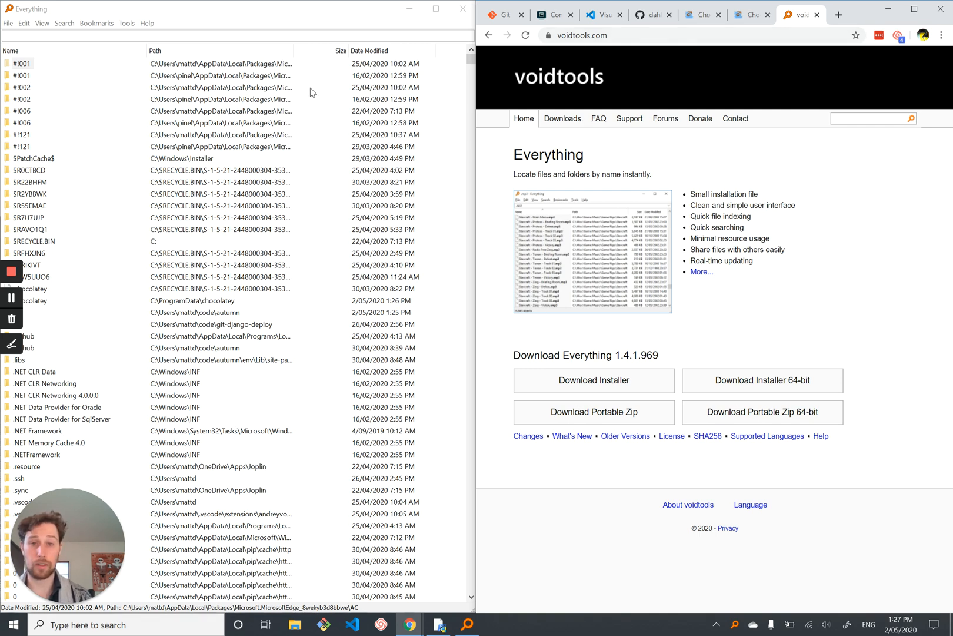
Step: Search Everything for git.exe, ssh.exe and .dll, clearing each query to list all files
left_click(244, 35)
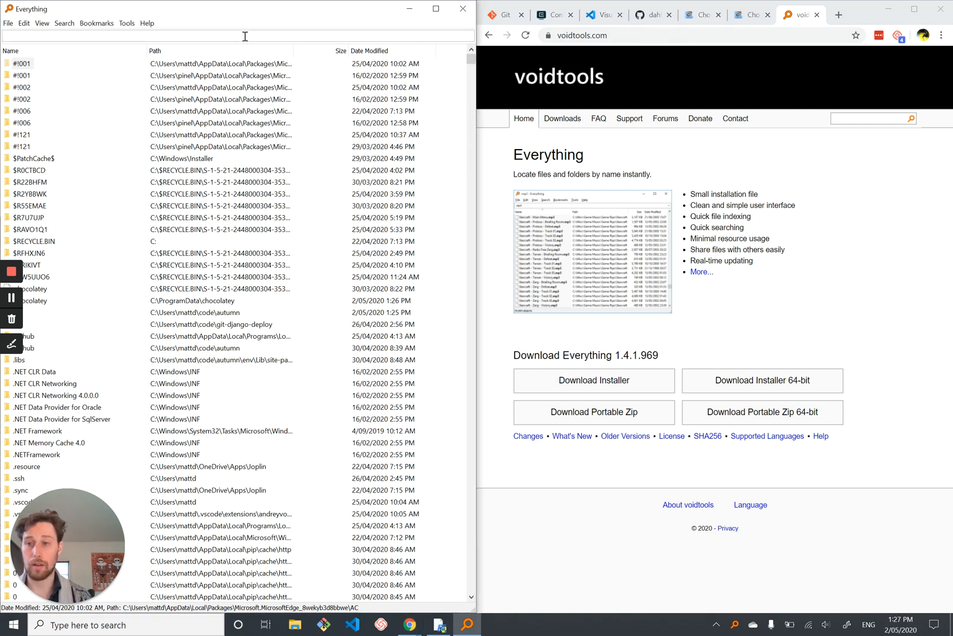
type("git ")
type("exe")
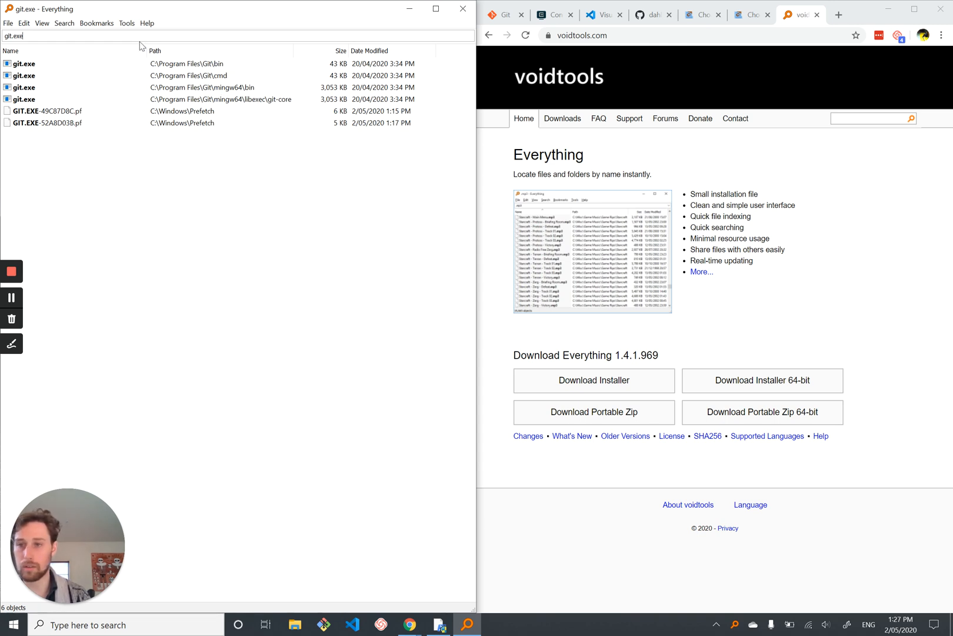
key("ctrl+a")
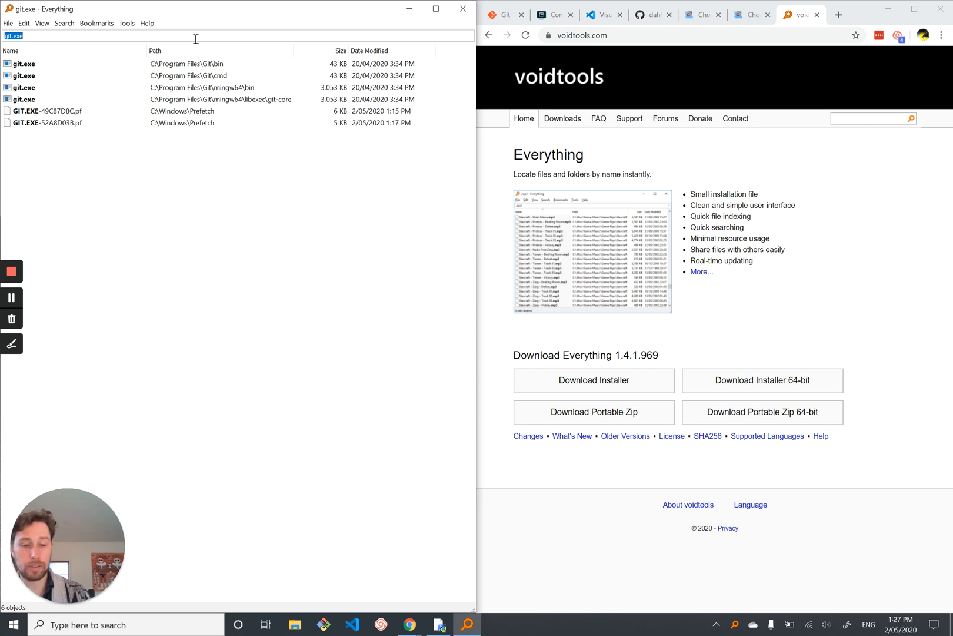
key("BackSpace")
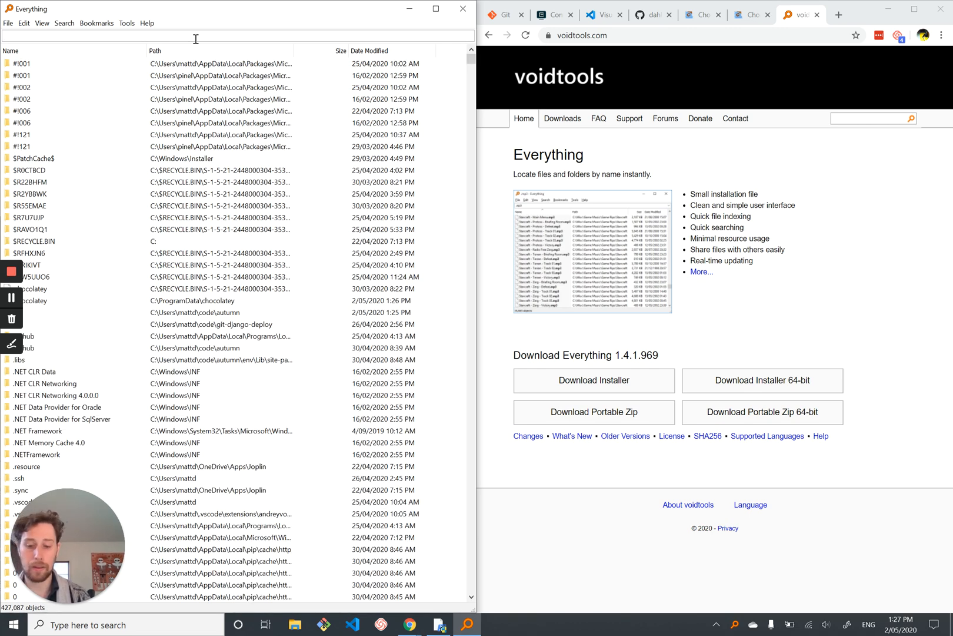
type("ssh")
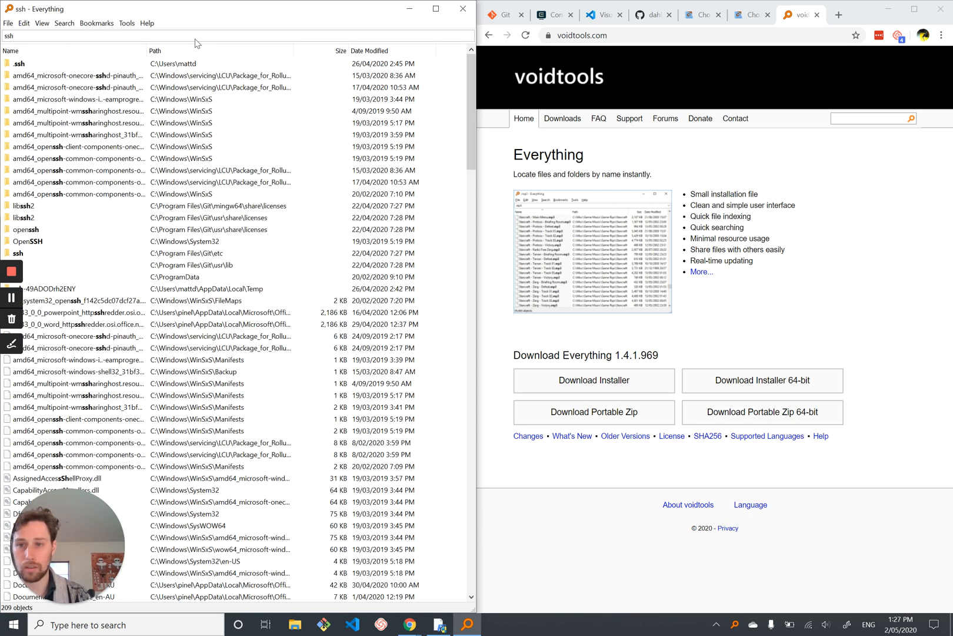
type(".exe")
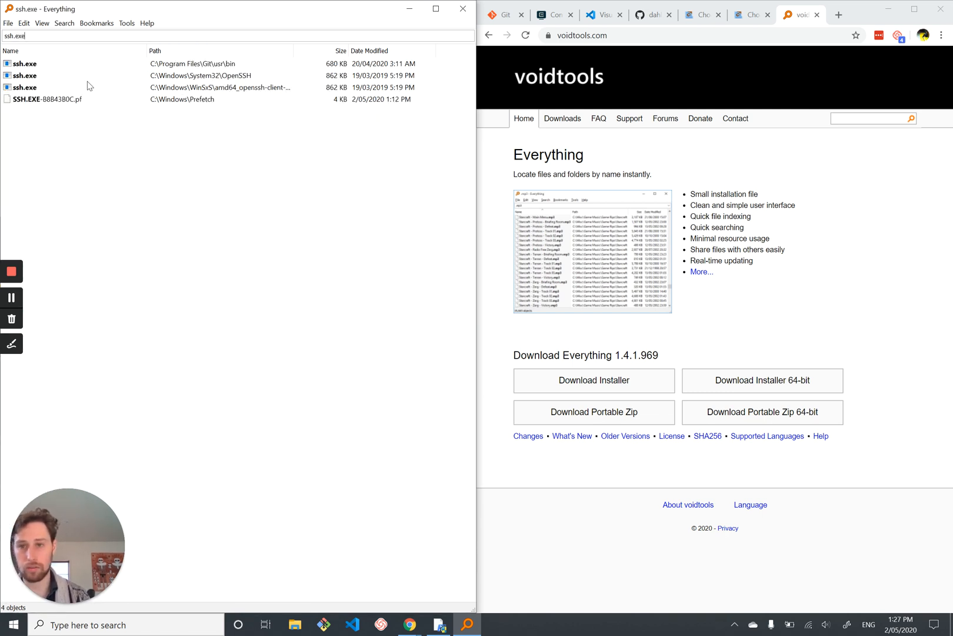
key("BackSpace")
key("BackSpace")
key("BackSpace")
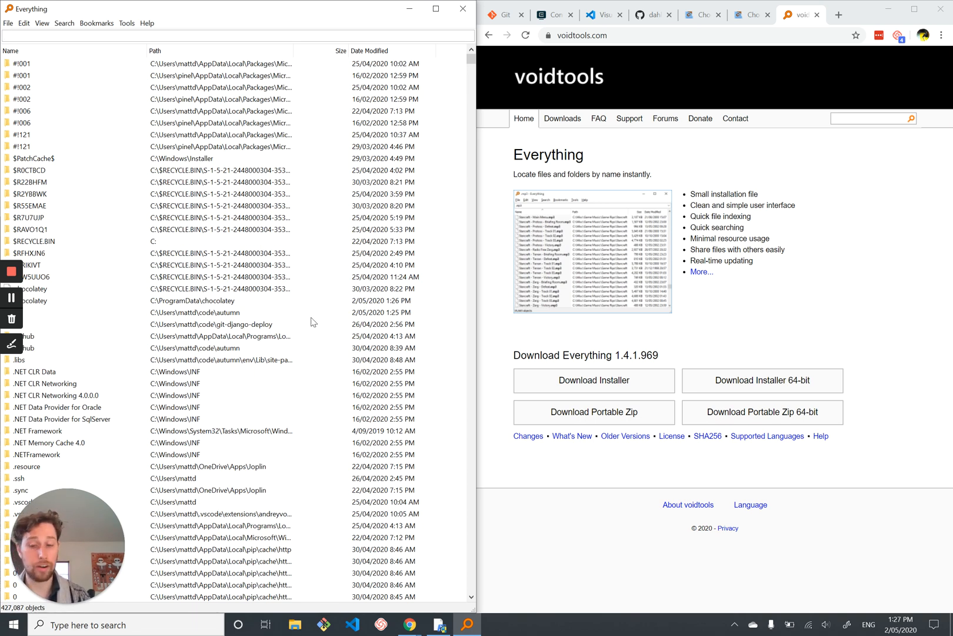
type(".dll")
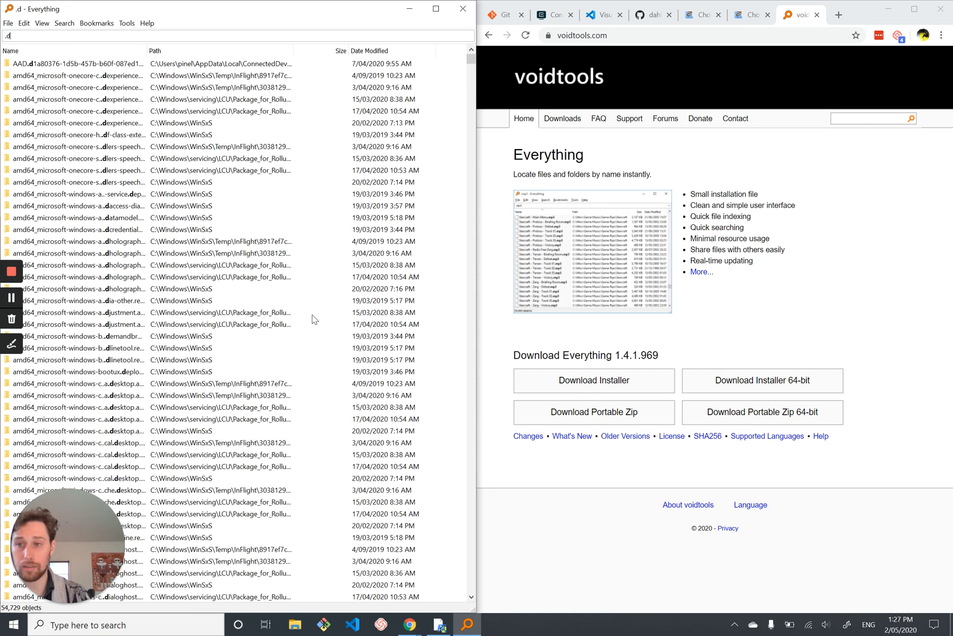
key("BackSpace")
key("BackSpace")
key("BackSpace")
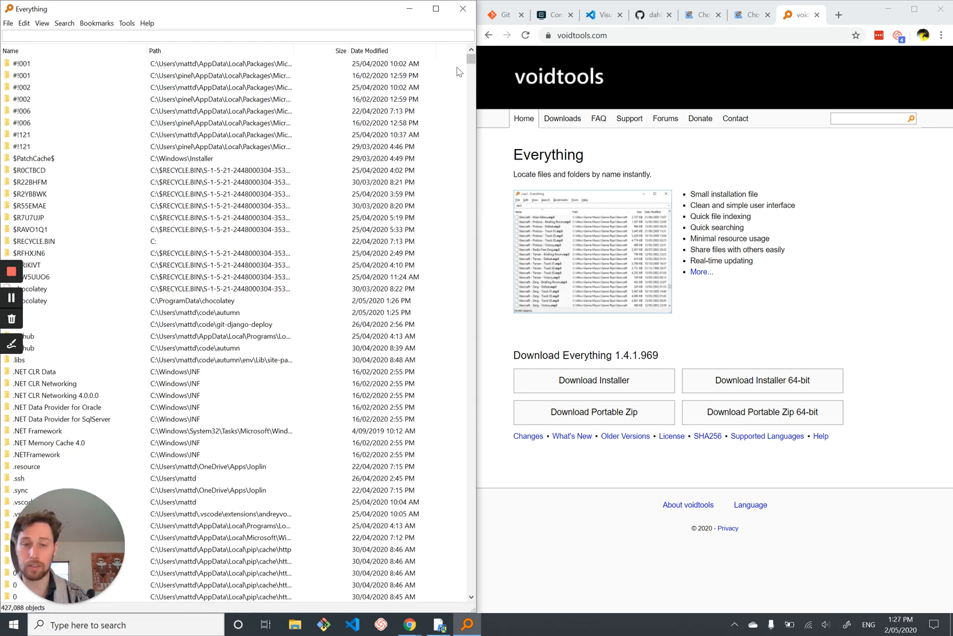
Step: Close the Everything window, leaving the voidtools homepage
left_click(85, 624)
left_click(468, 16)
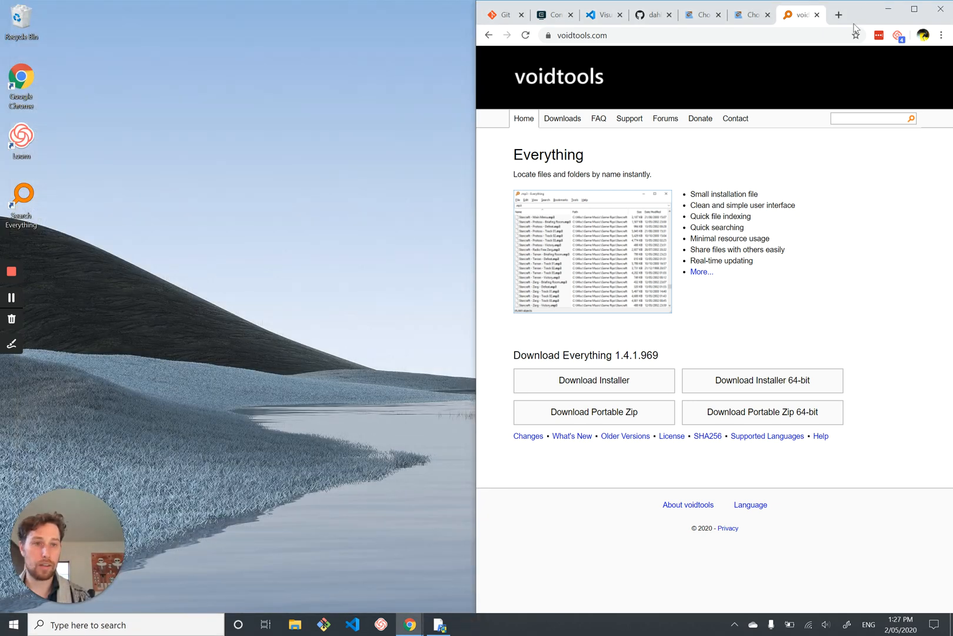
Step: Maximise the voidtools browser window, then bring the PowerShell terminal back in front
left_click(915, 9)
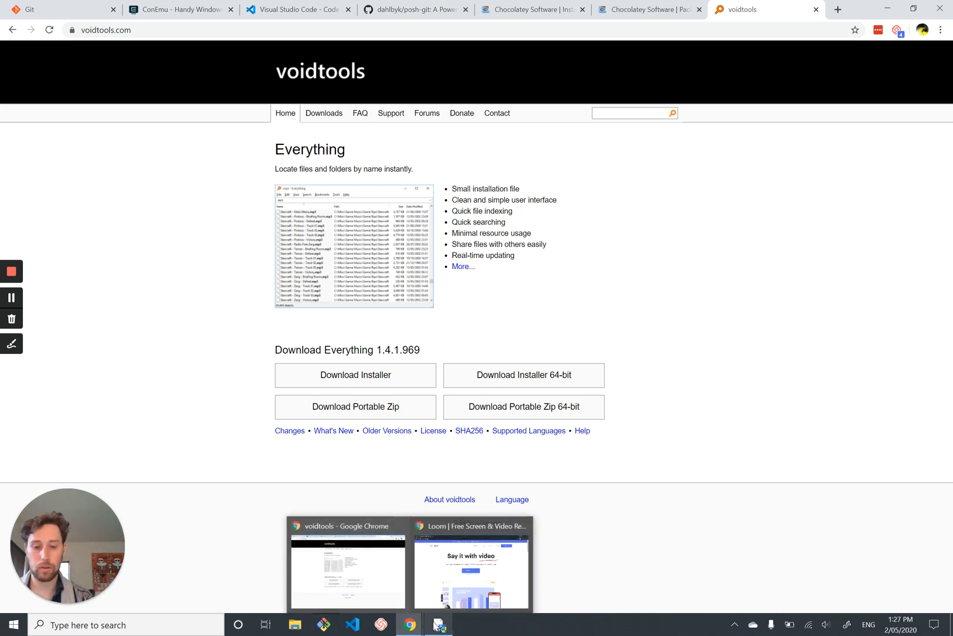
left_click(439, 624)
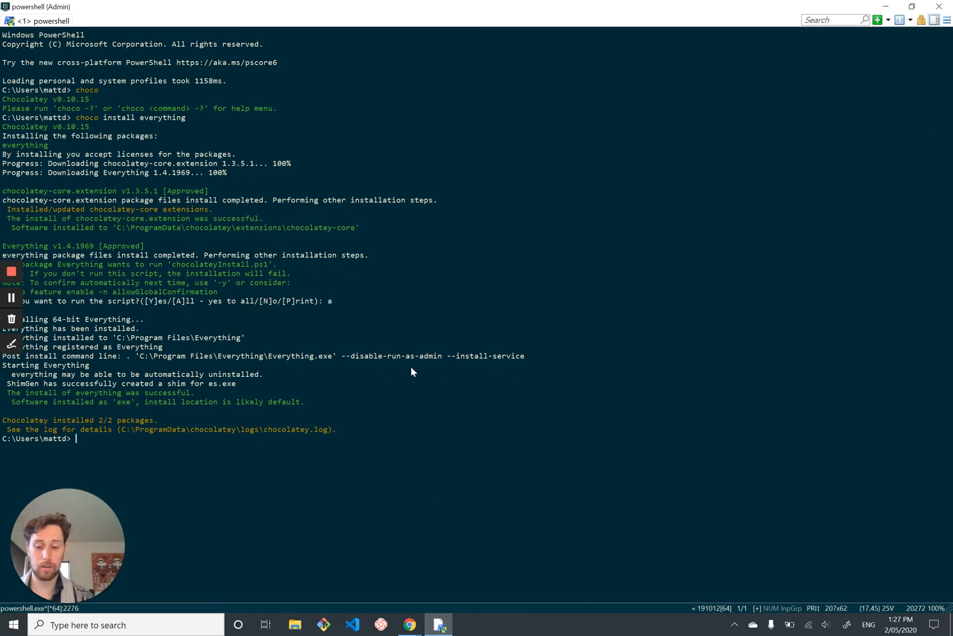
Step: Clear the PowerShell screen before re-checking that choco reports Chocolatey v0.10.15
key("ctrl+l")
type("choco")
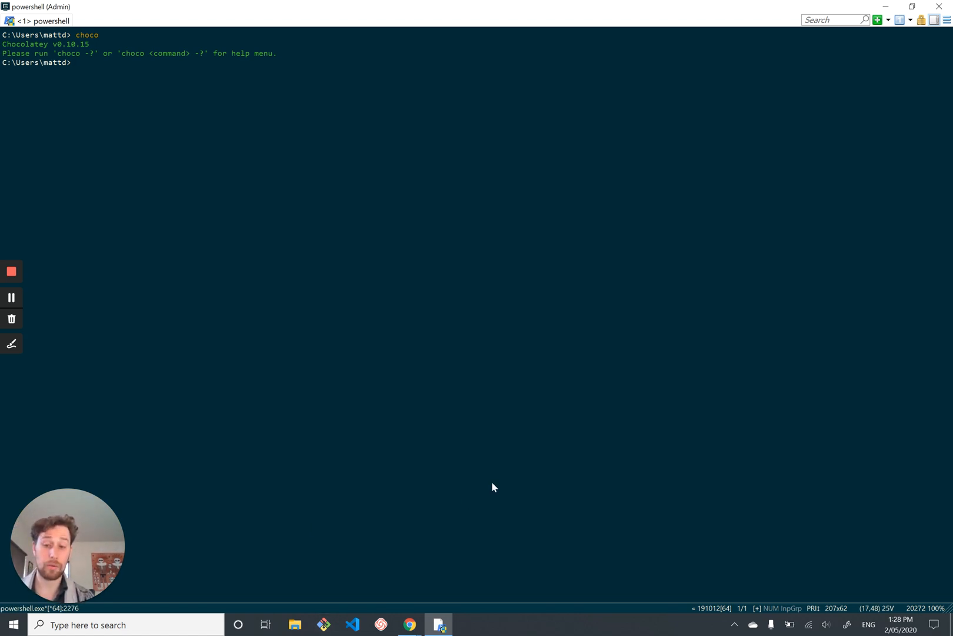
Step: Glance at the Loom website window, close it, and reveal the hidden tray icons including Everything
mouse_move(410, 625)
left_click(453, 565)
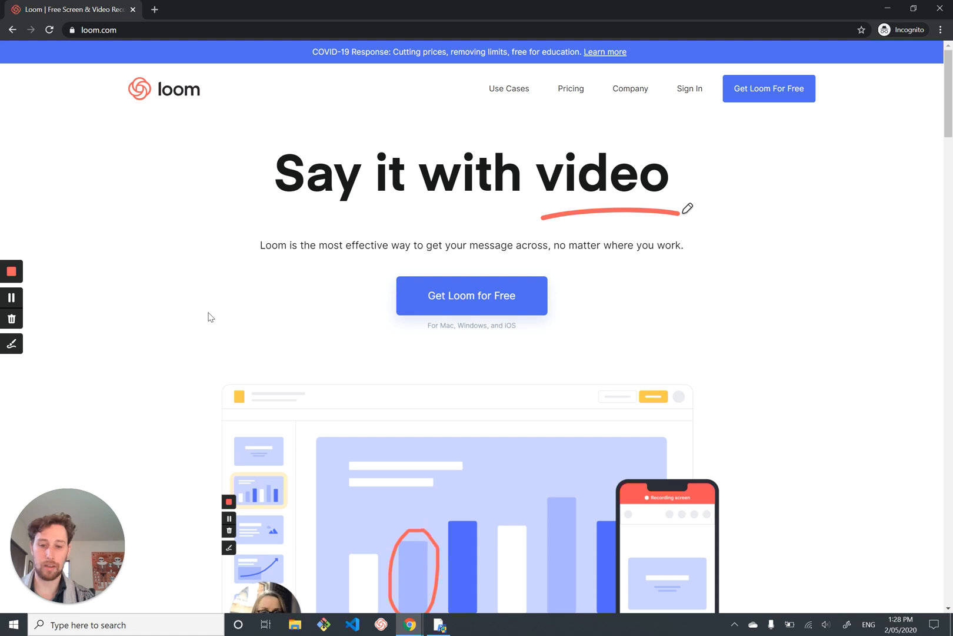
scroll(503, 318, "down", 2)
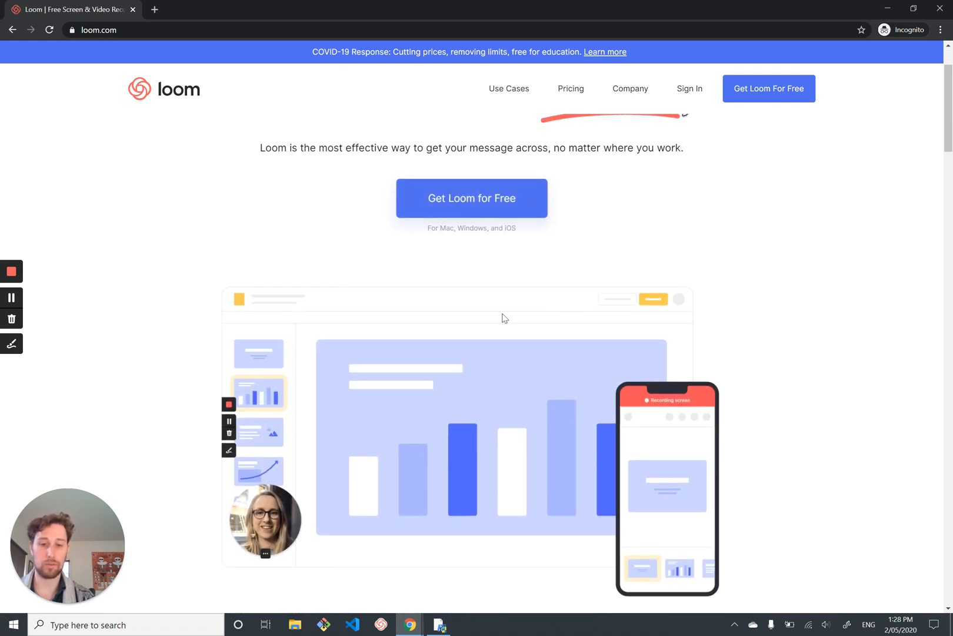
scroll(503, 318, "up", 2)
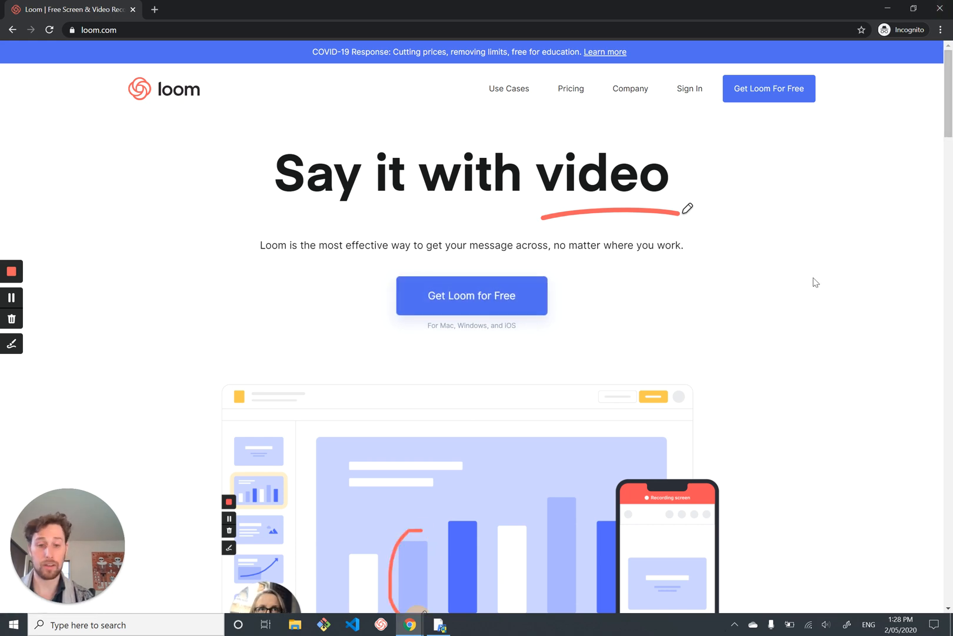
left_click(940, 9)
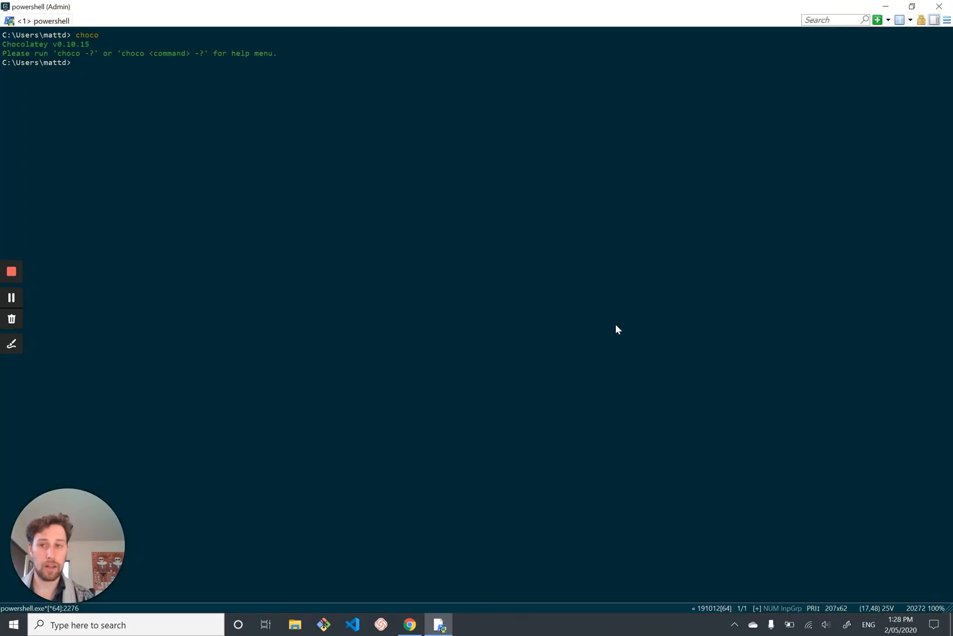
left_click(733, 625)
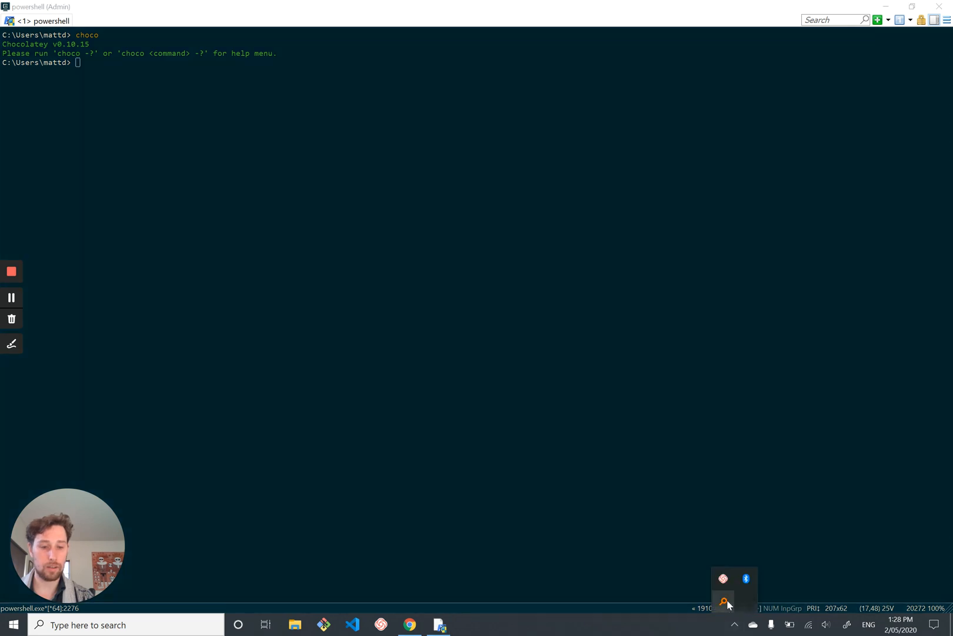